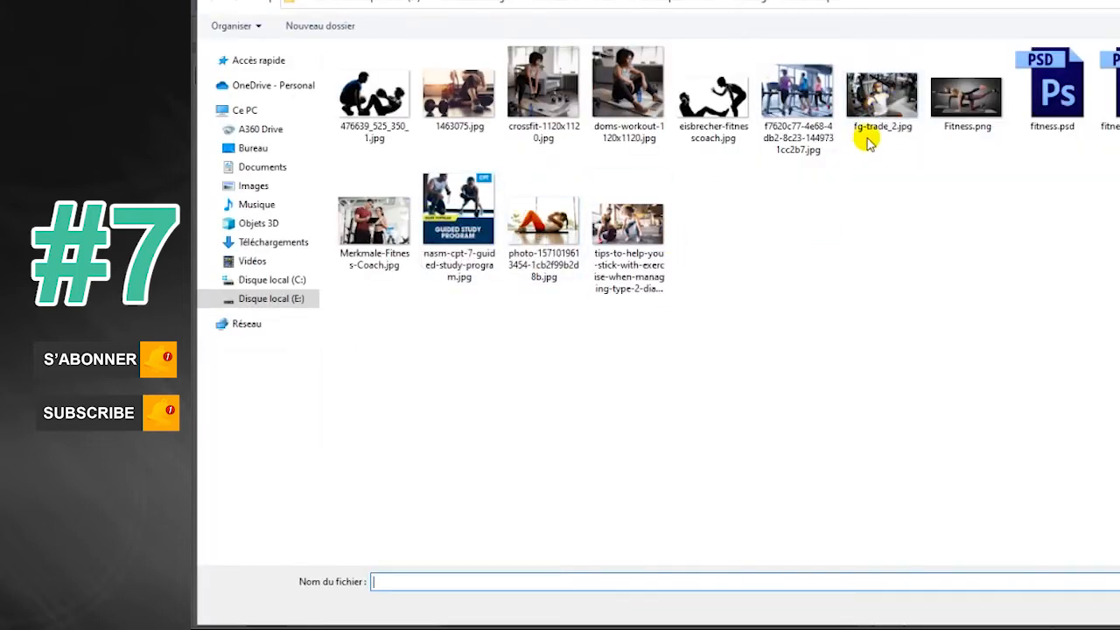
Place fg-trade_2.jpg over the header's avatar circle, clip it to Ellipse 1 and position the face inside the circle
double_click(864, 142)
left_click_drag(540, 317, 473, 128)
key("Return")
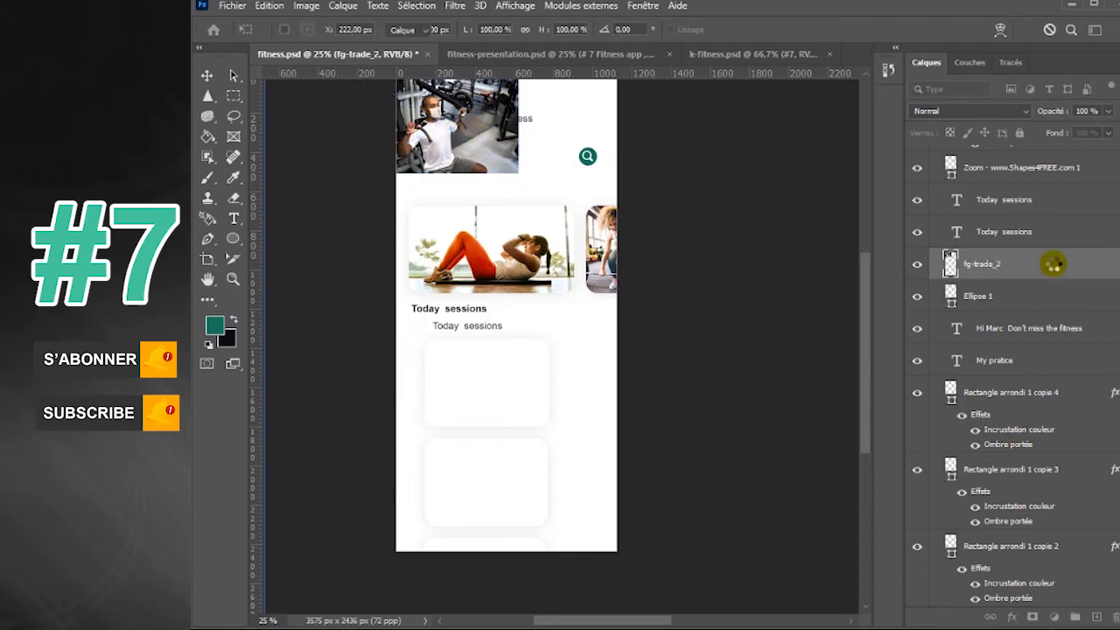
right_click(1054, 264)
left_click(1093, 315)
left_click_drag(426, 111, 418, 115)
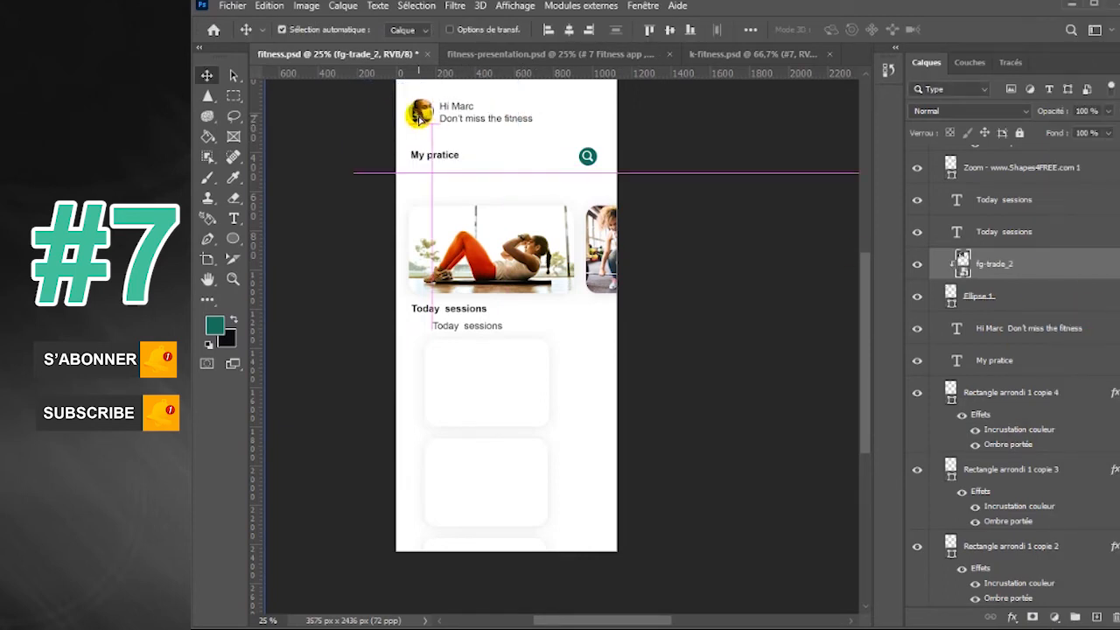
left_click(525, 146)
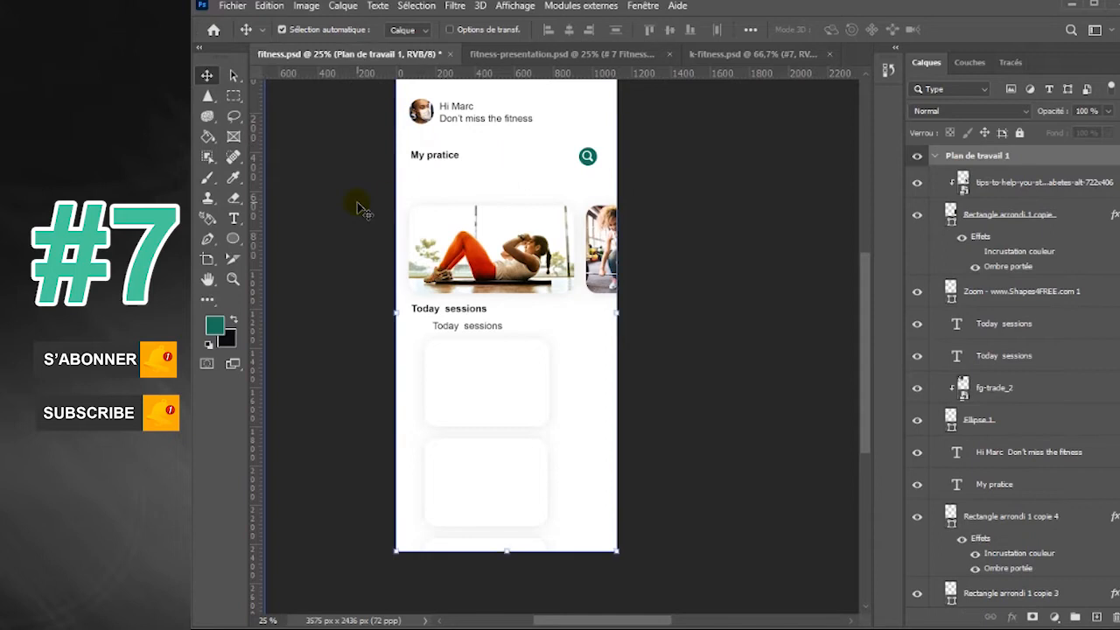
Place 476639_525_350_1.jpg above the first Today sessions card's layer and scale it to sit over the card
left_click(507, 400)
left_click(234, 7)
left_click(312, 315)
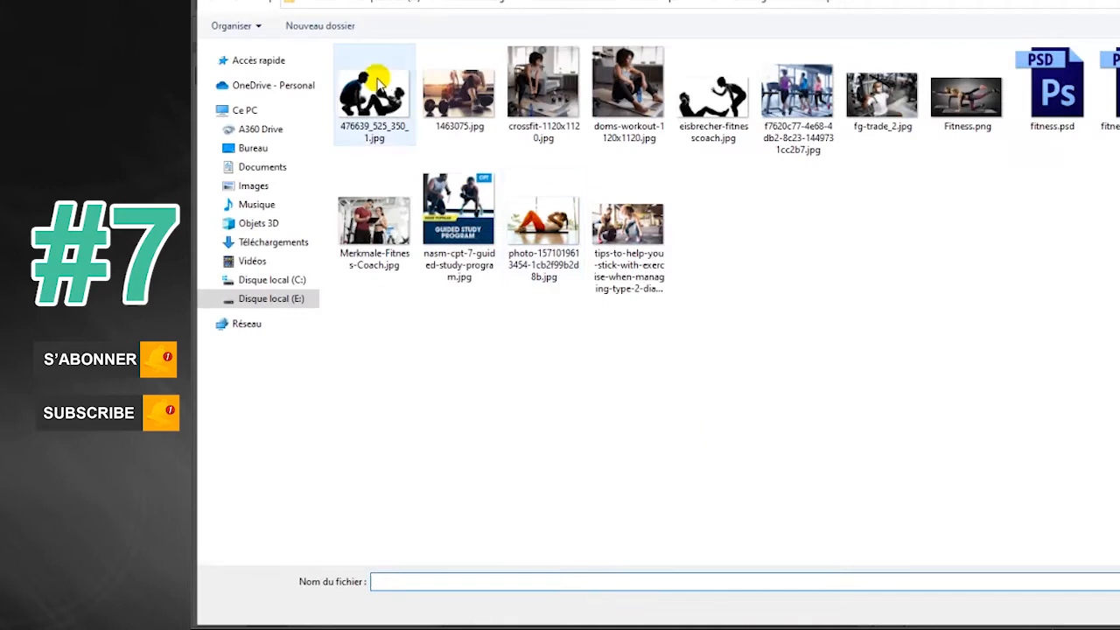
double_click(391, 114)
left_click_drag(524, 321, 504, 385)
left_click_drag(533, 350, 540, 309)
key("Return")
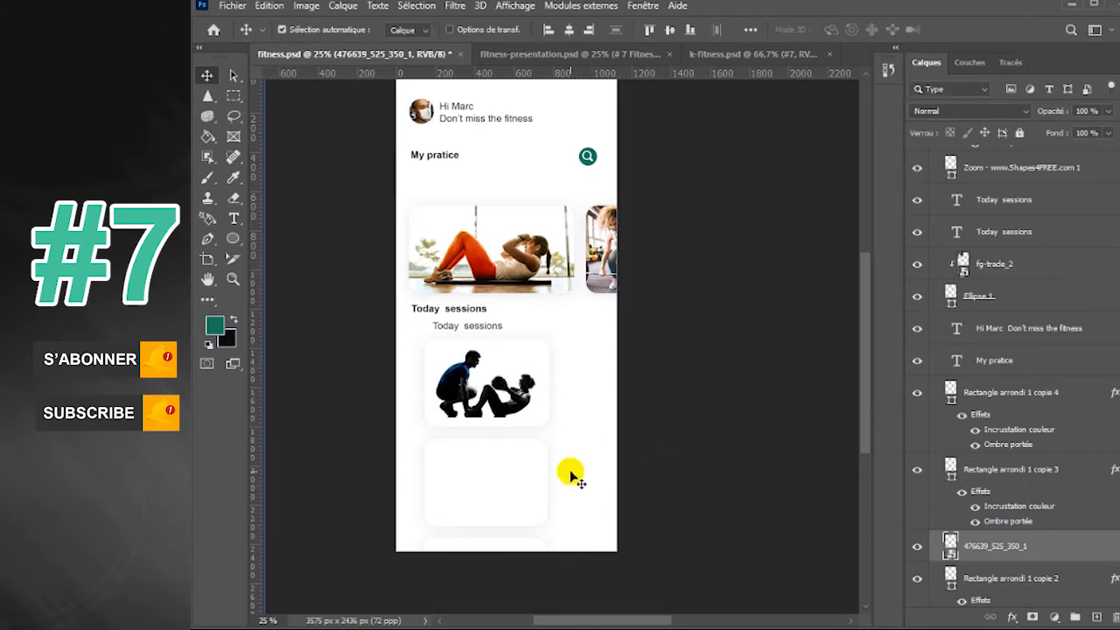
Place eisbrecher-fitnesscoach.jpg above the second session card's layer and scale it down over the card
left_click(499, 495)
key("ctrl+shift+alt+n")
left_click(249, 8)
left_click(262, 242)
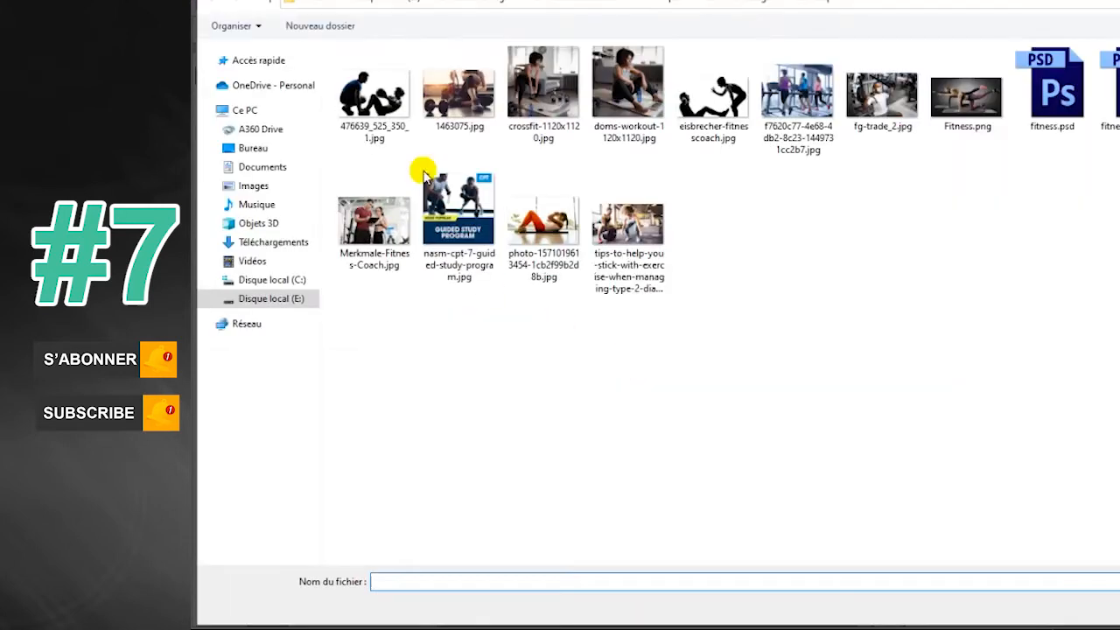
double_click(707, 119)
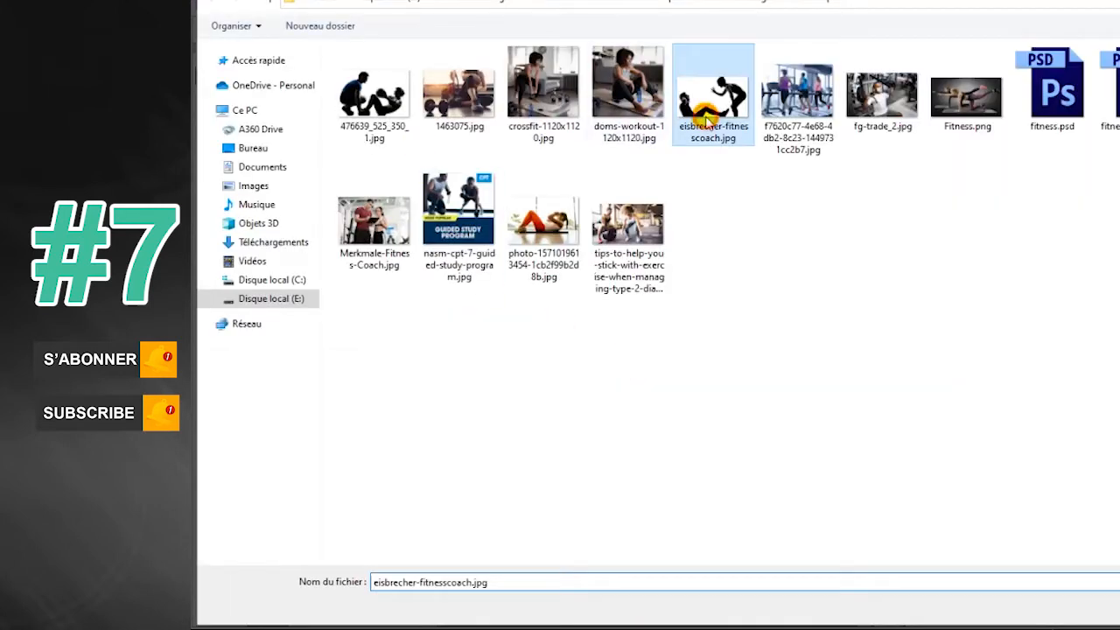
left_click_drag(540, 345, 527, 465)
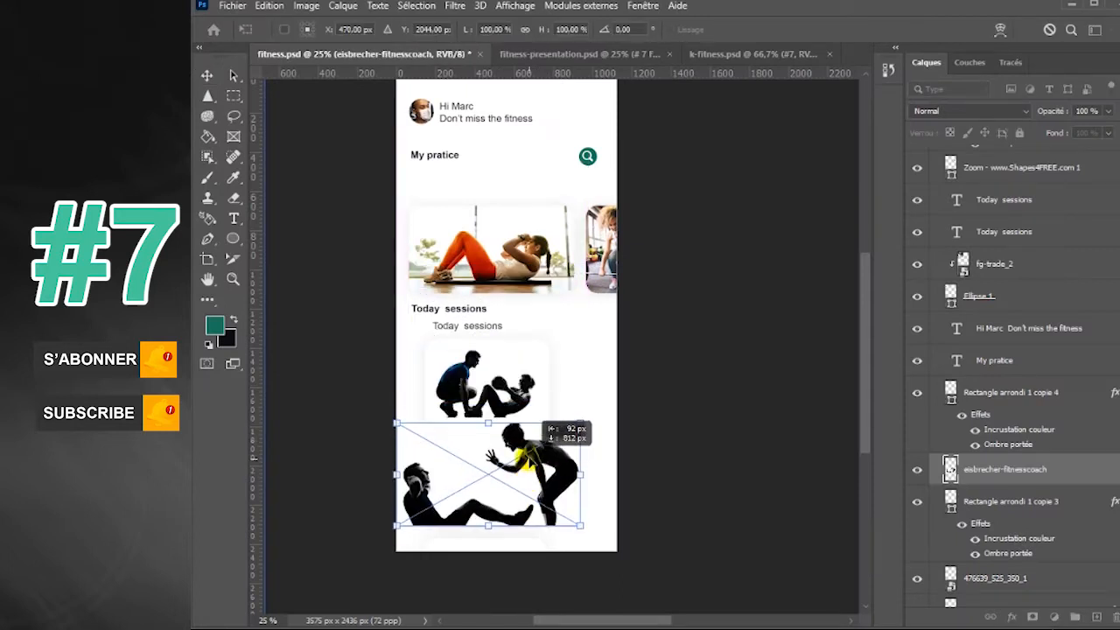
left_click_drag(583, 424, 552, 435)
key("Return")
right_click(1065, 480)
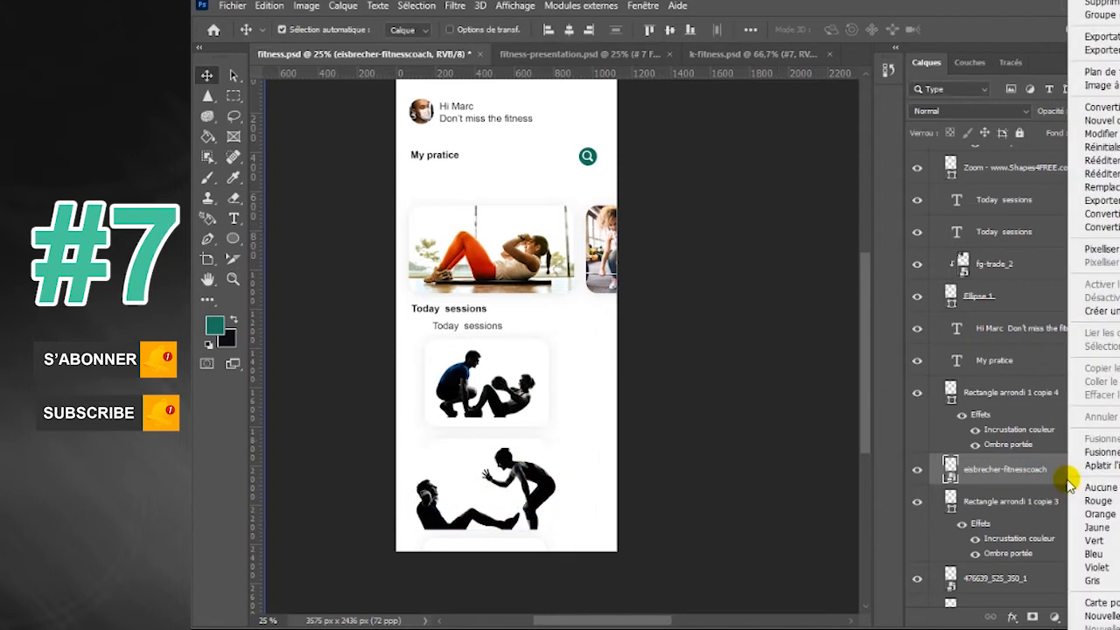
left_click(515, 411)
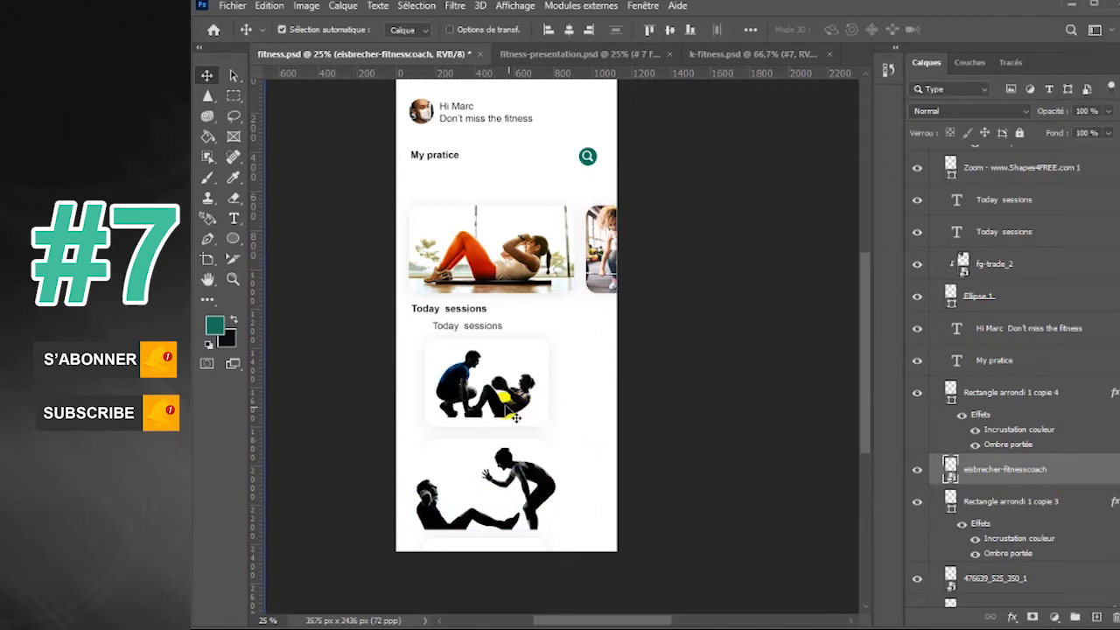
Enlarge the 476639_525_350_1 image, clip it to the first session card and hide that card's color overlay
key("ctrl+t")
left_click_drag(543, 341, 560, 333)
key("Return")
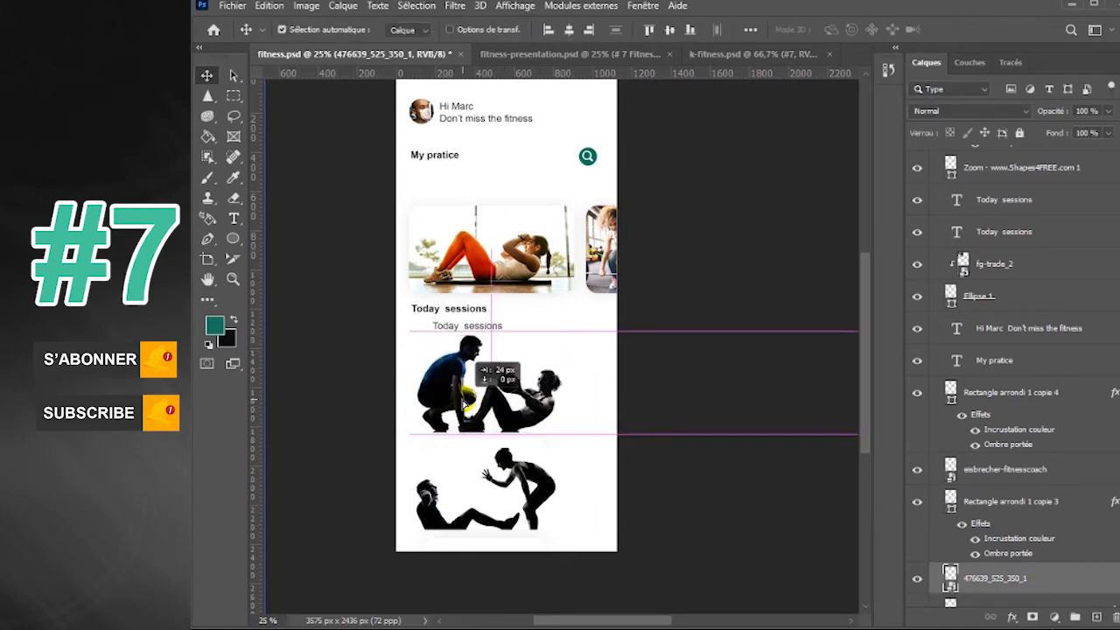
right_click(1061, 577)
left_click(1092, 310)
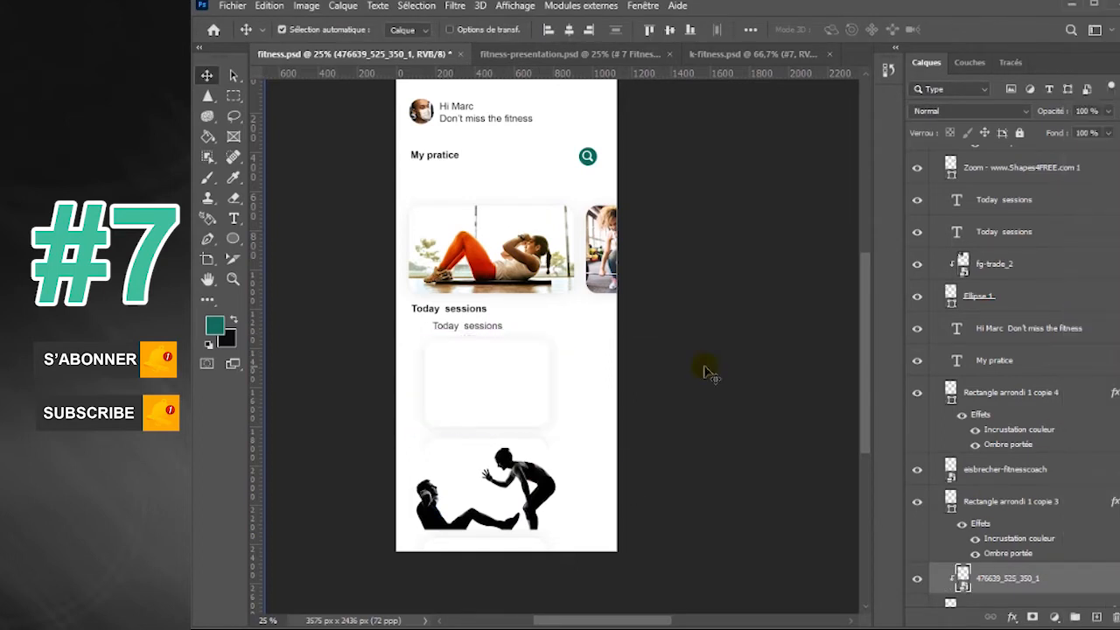
scroll(1003, 525, "down", 3)
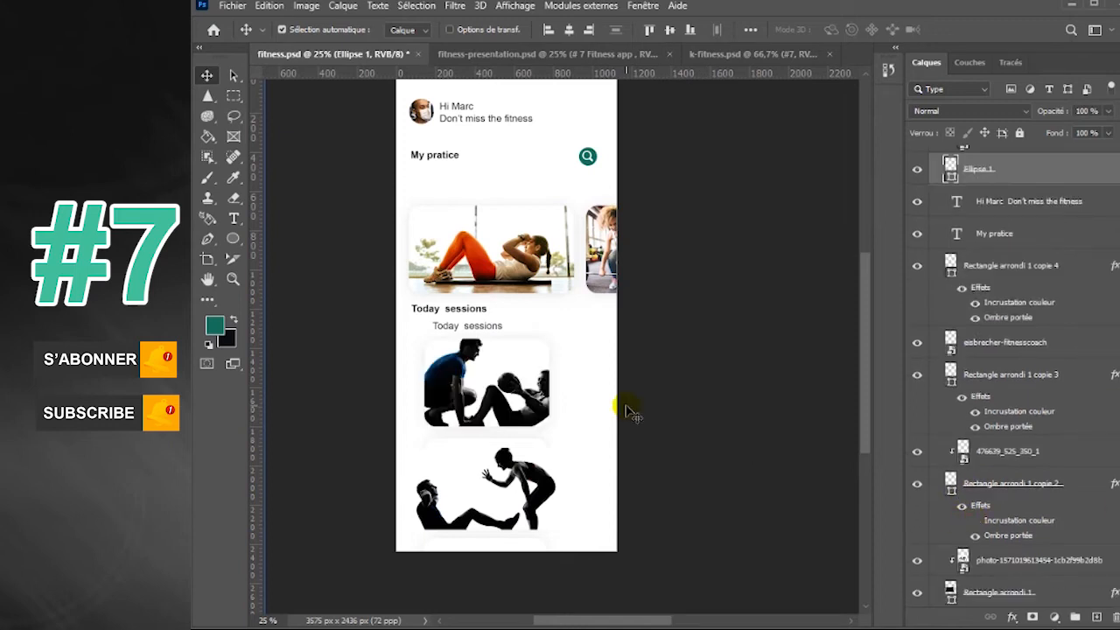
Scale the clipped 476639_525_350_1 image down slightly so both figures fit within the first session card
key("ctrl+t")
key("Escape")
left_click(997, 560)
left_click(1006, 452)
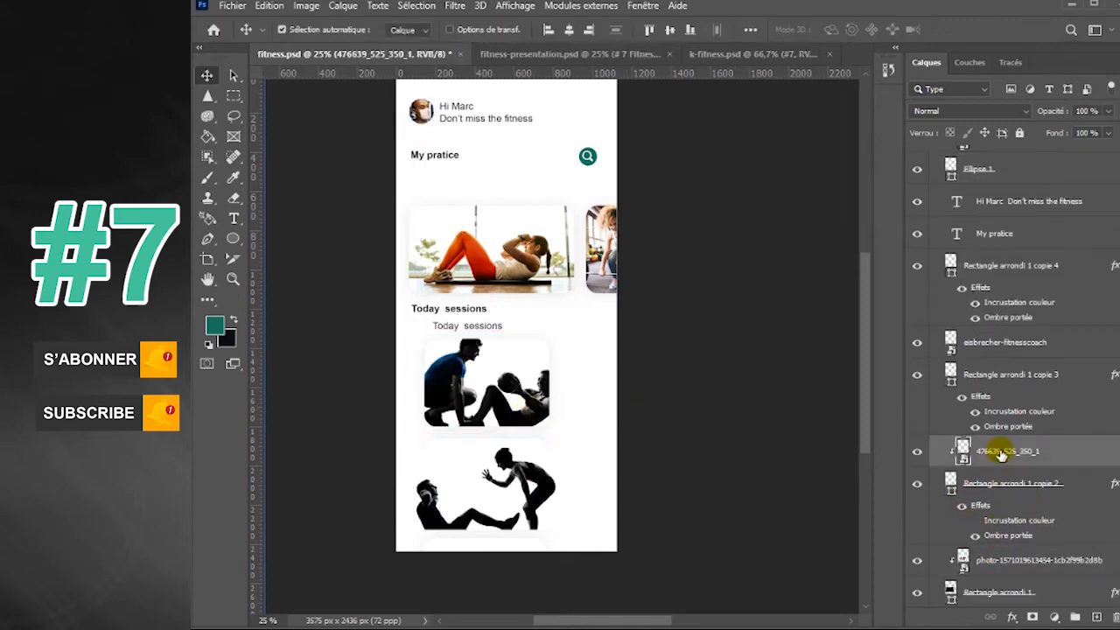
key("ctrl+t")
left_click_drag(570, 334, 560, 338)
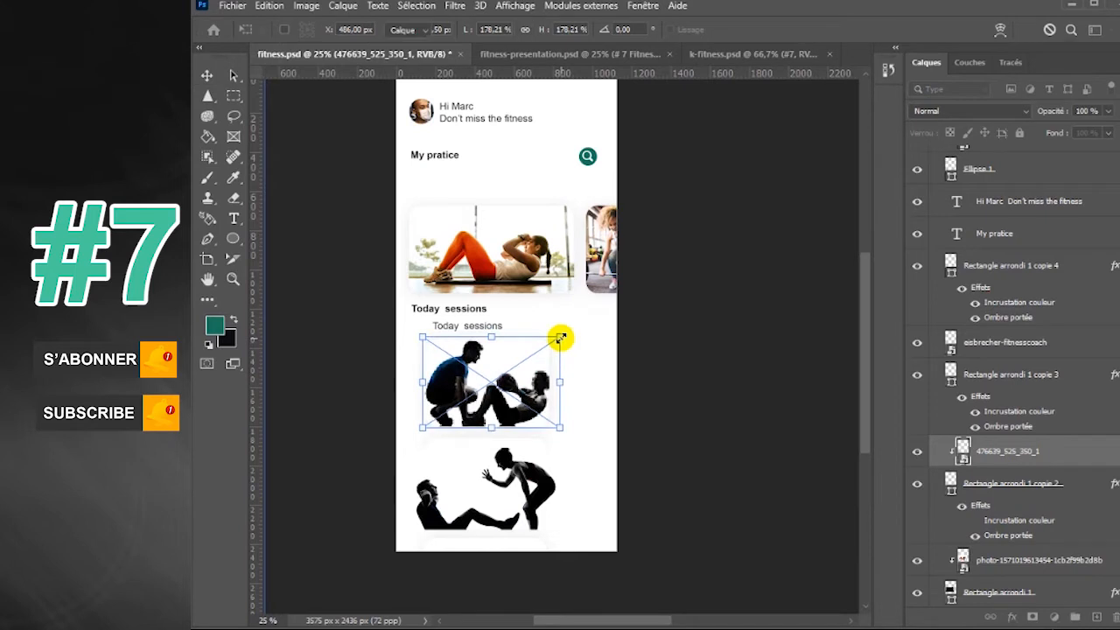
key("Return")
Clip the eisbrecher-fitnesscoach image to the second session card, hide the card's color overlay and shift the image down
left_click(1034, 354)
left_click(917, 343)
left_click(917, 342)
right_click(1082, 342)
left_click(1104, 320)
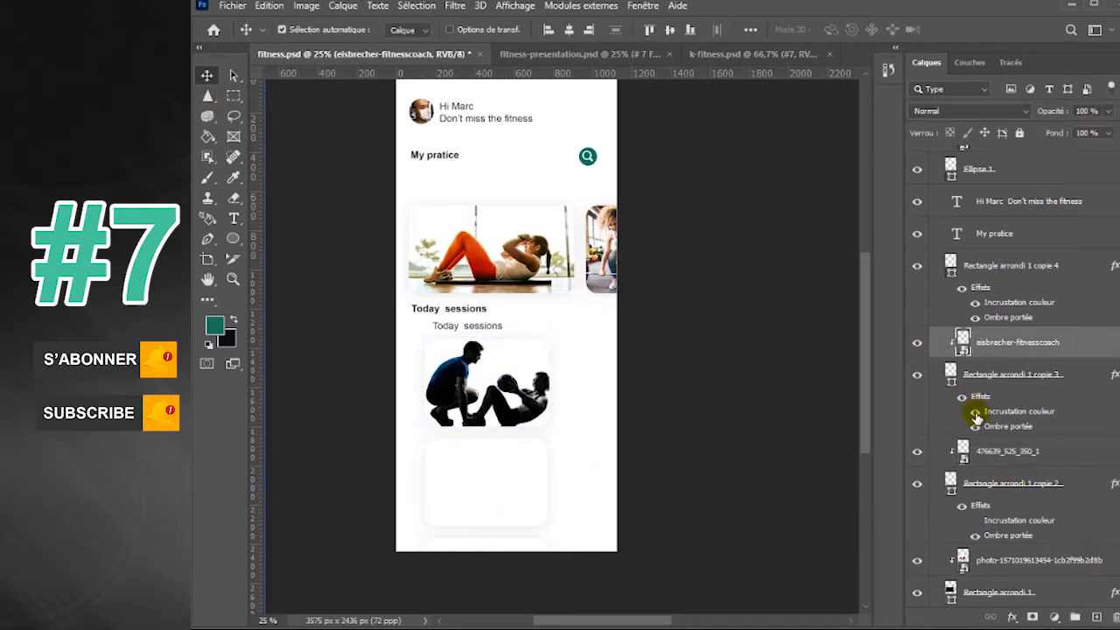
mouse_move(530, 488)
left_mouse_down()
mouse_move(516, 479)
mouse_move(532, 506)
left_mouse_up()
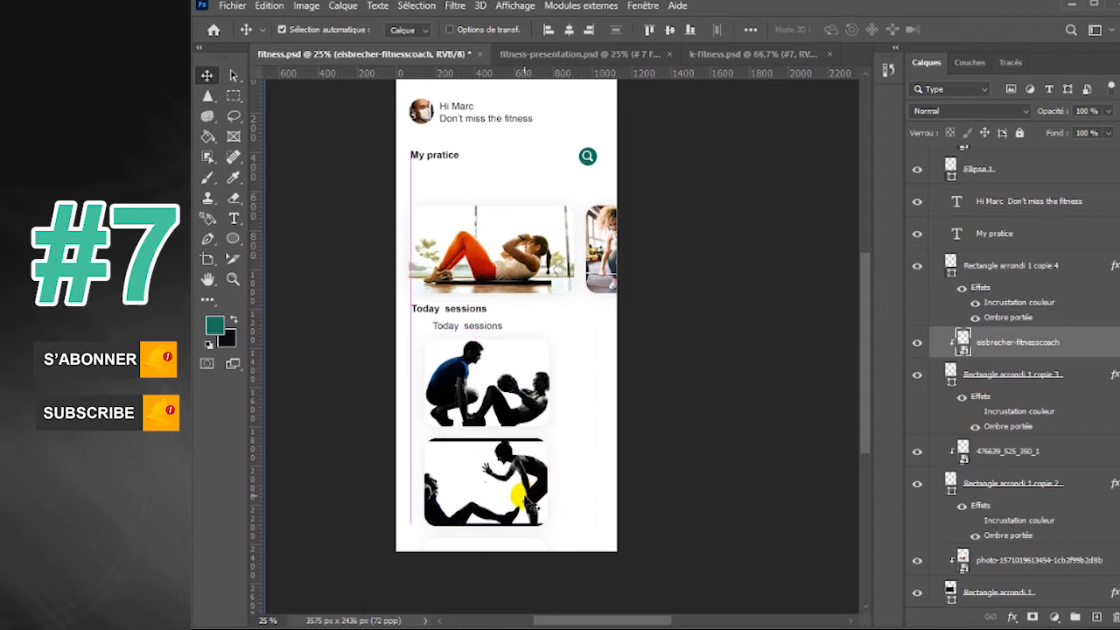
Resize and nudge the eisbrecher-fitnesscoach image until it fills the second session card without a dark edge
key("ctrl+t")
key("shift+Right")
key("shift+Right")
key("shift+Right")
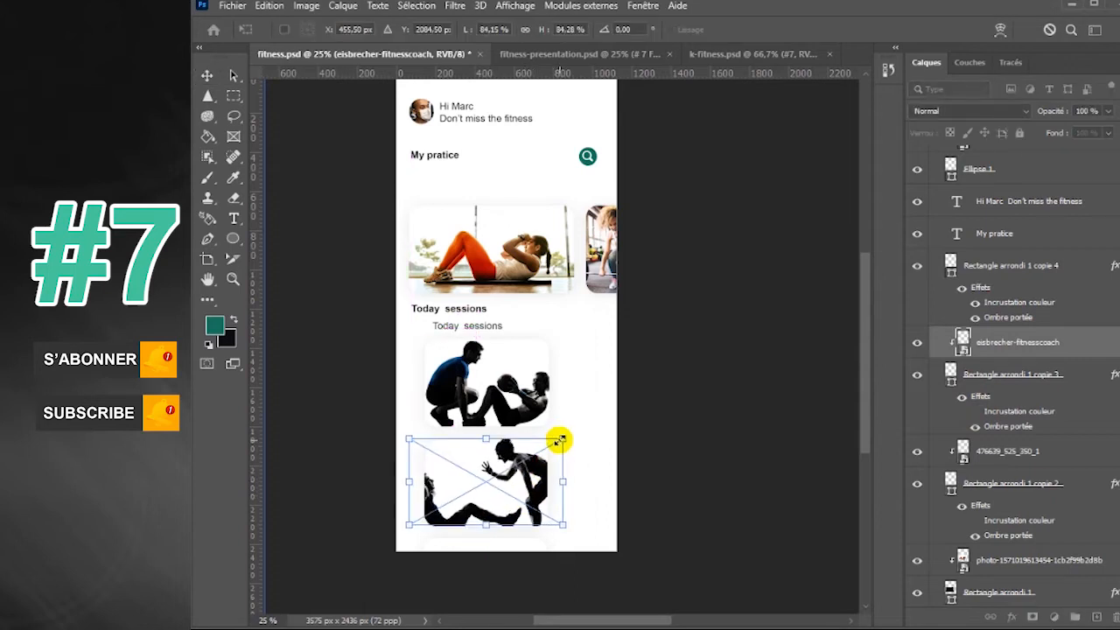
key("Return")
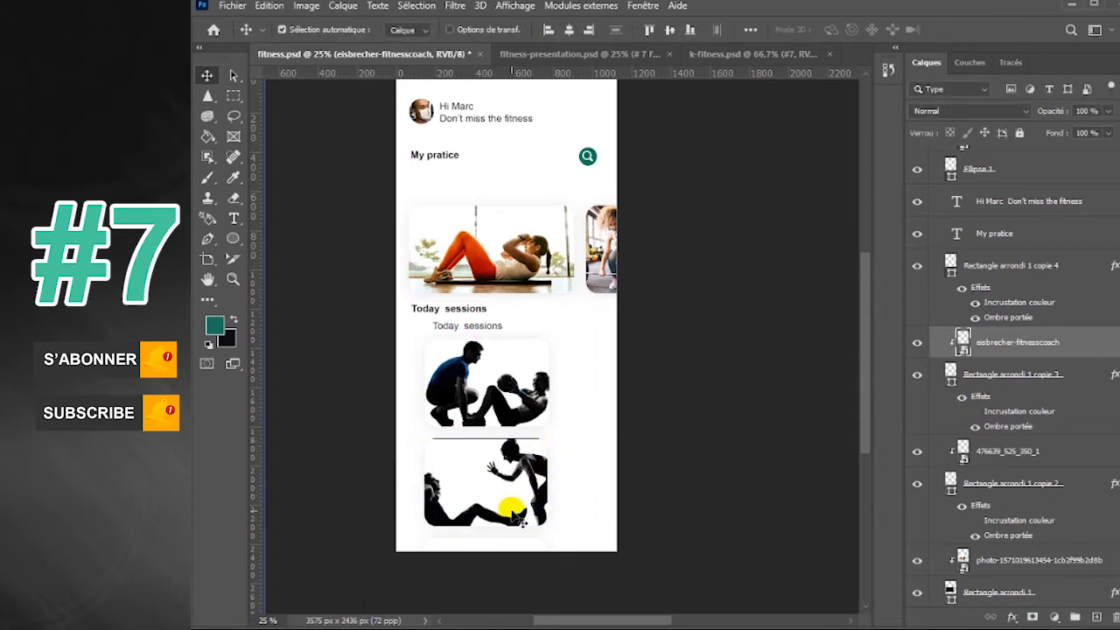
key("ctrl+t")
left_click_drag(566, 437, 569, 436)
key("Return")
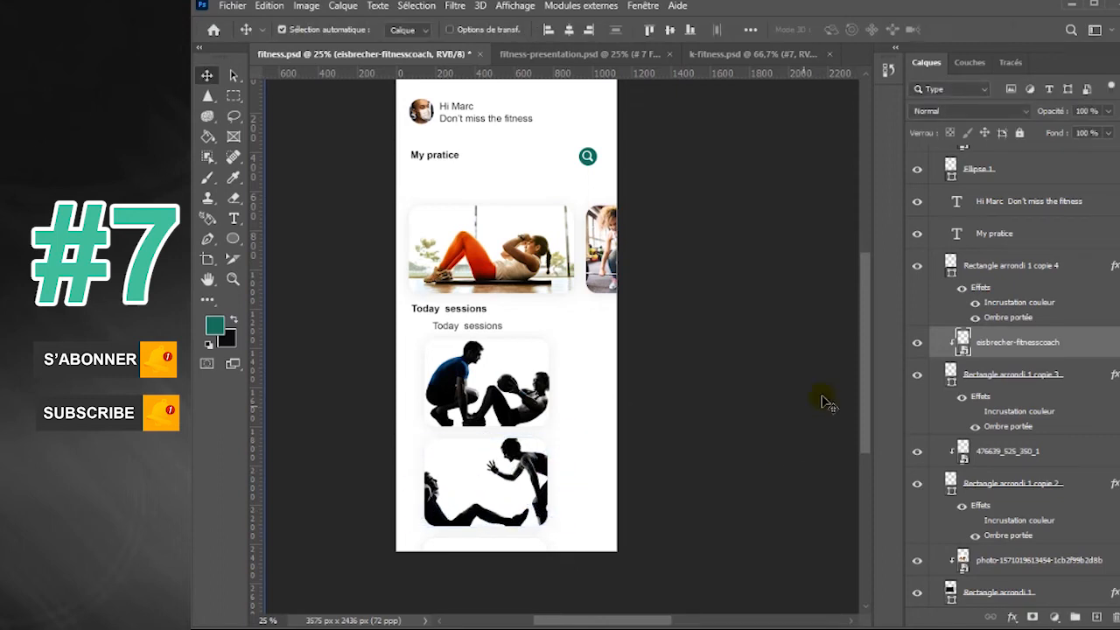
Change the lighter Today sessions label to "Workout one" and place a copy of it above the second session card
scroll(862, 386, "down", 2)
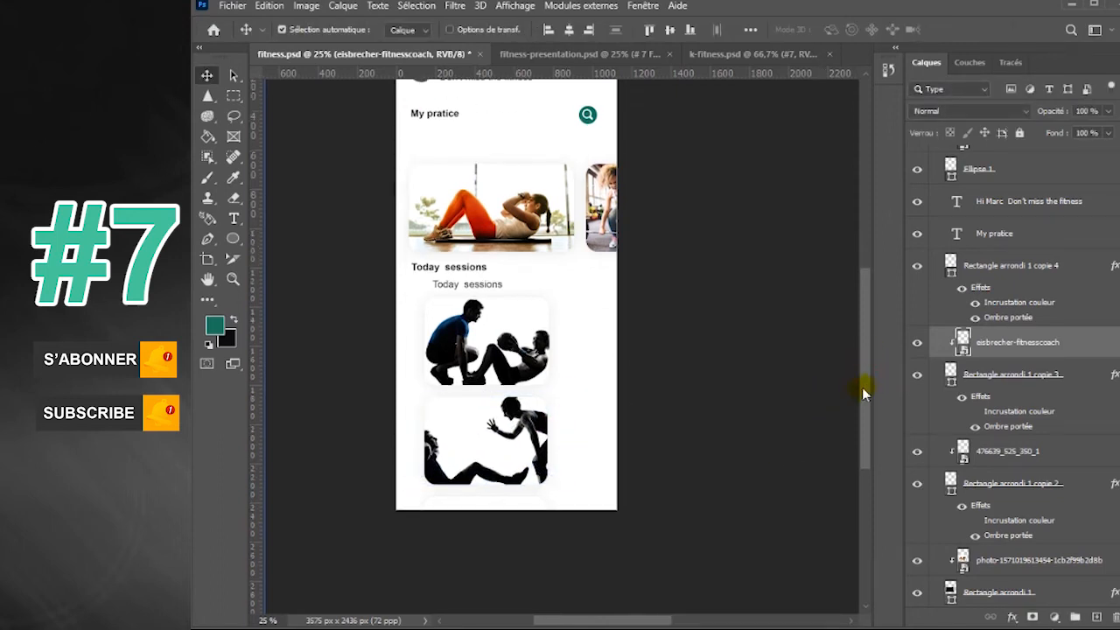
left_click(233, 220)
left_click(501, 285)
left_click_drag(508, 286, 407, 291)
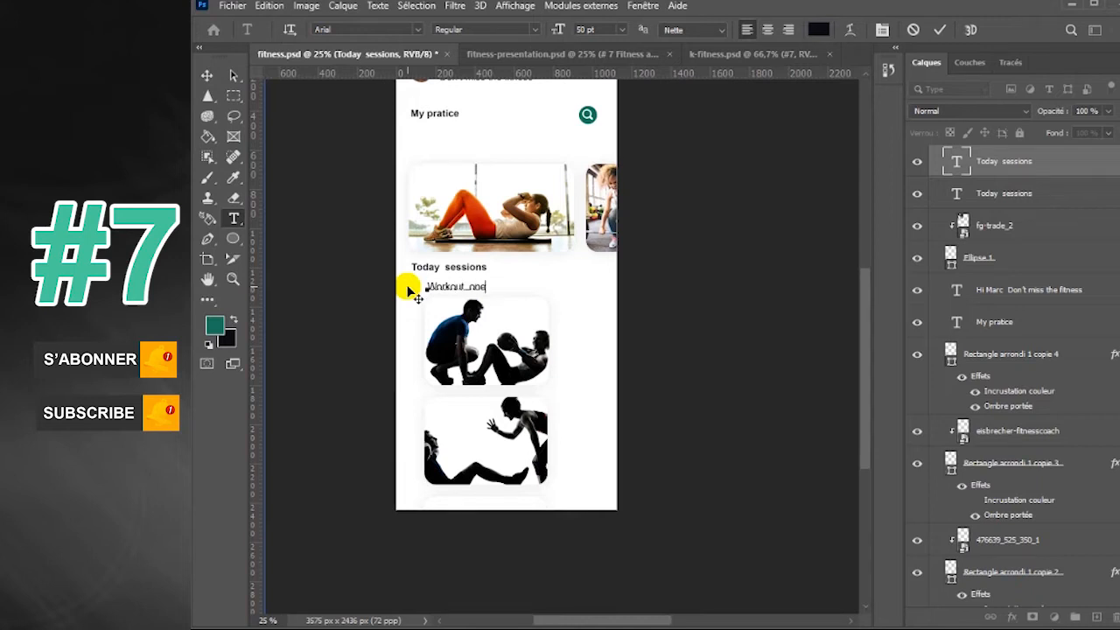
left_click(210, 77)
left_click_drag(455, 284, 457, 392)
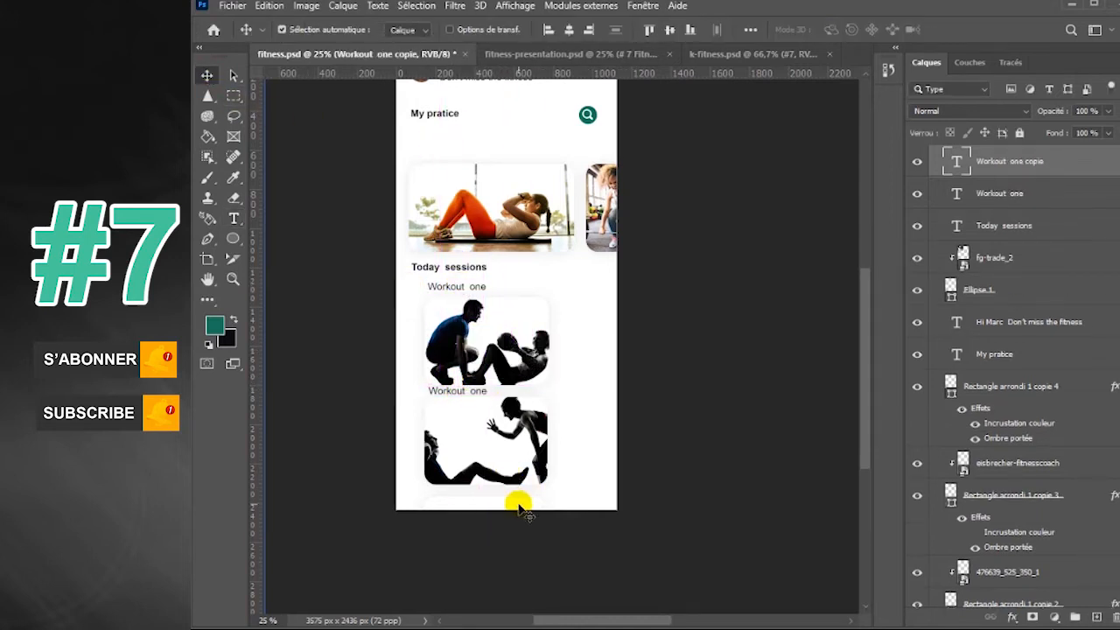
Move the second session card and its clipped image down about 60 px to make room for the label
left_click(518, 505)
left_click(526, 463)
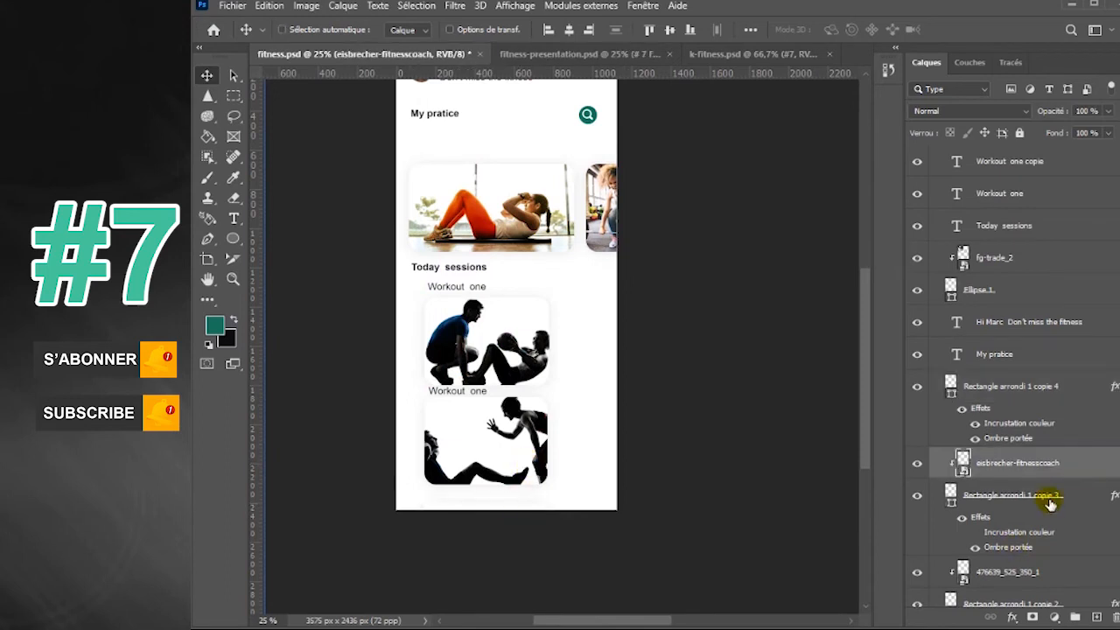
left_click(1049, 502, "shift")
key("shift+Down")
key("shift+Down")
key("shift+Down")
key("shift+Down")
key("shift+Down")
key("shift+Down")
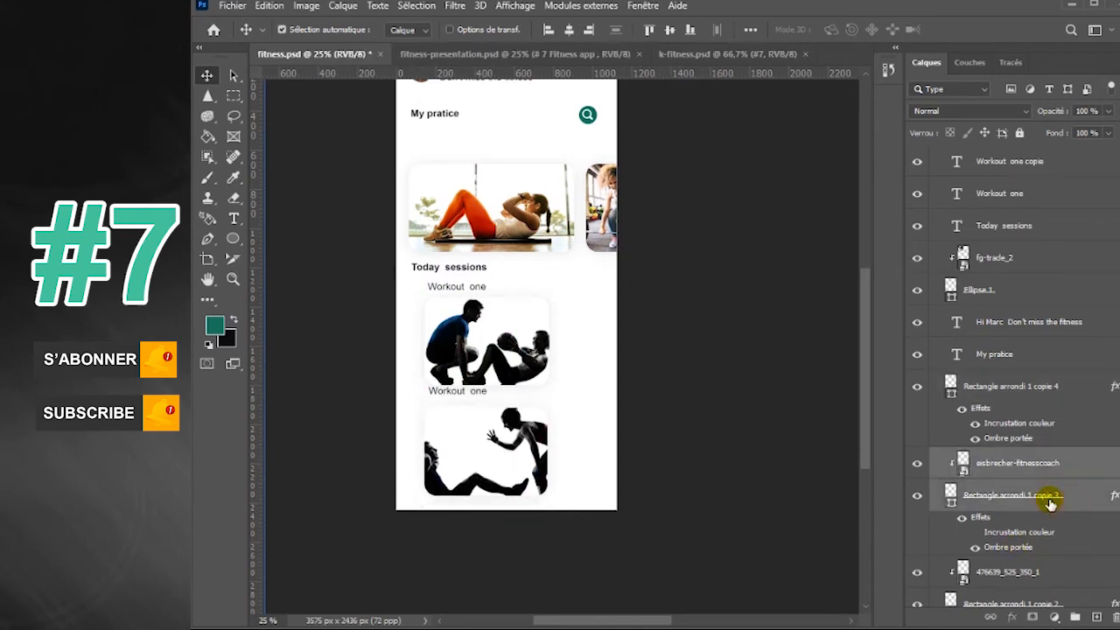
left_click(530, 510)
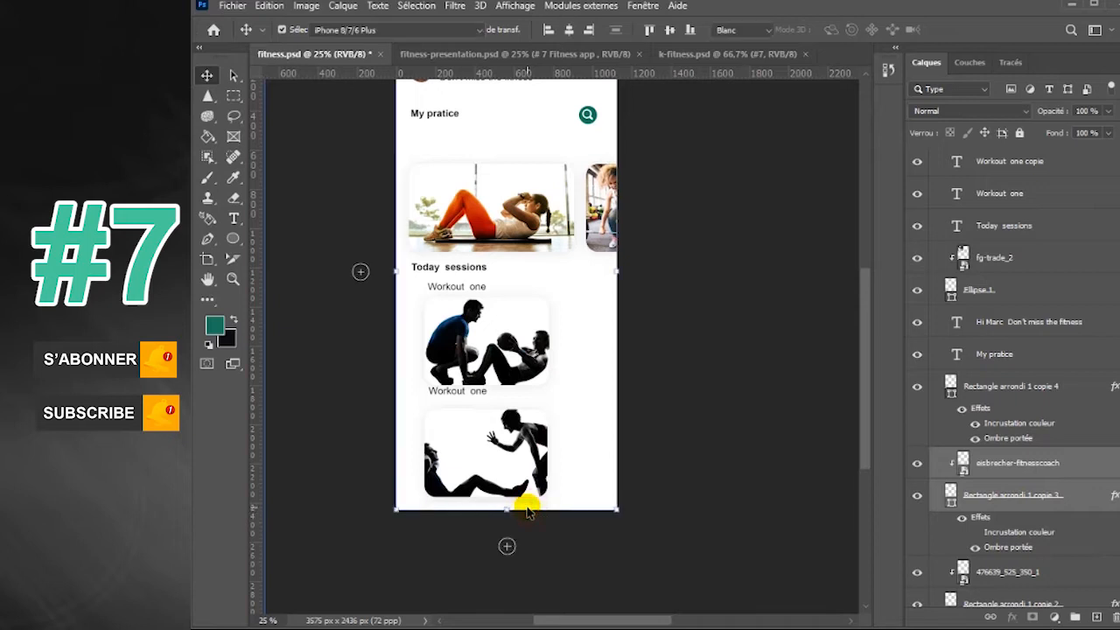
key("ctrl+z")
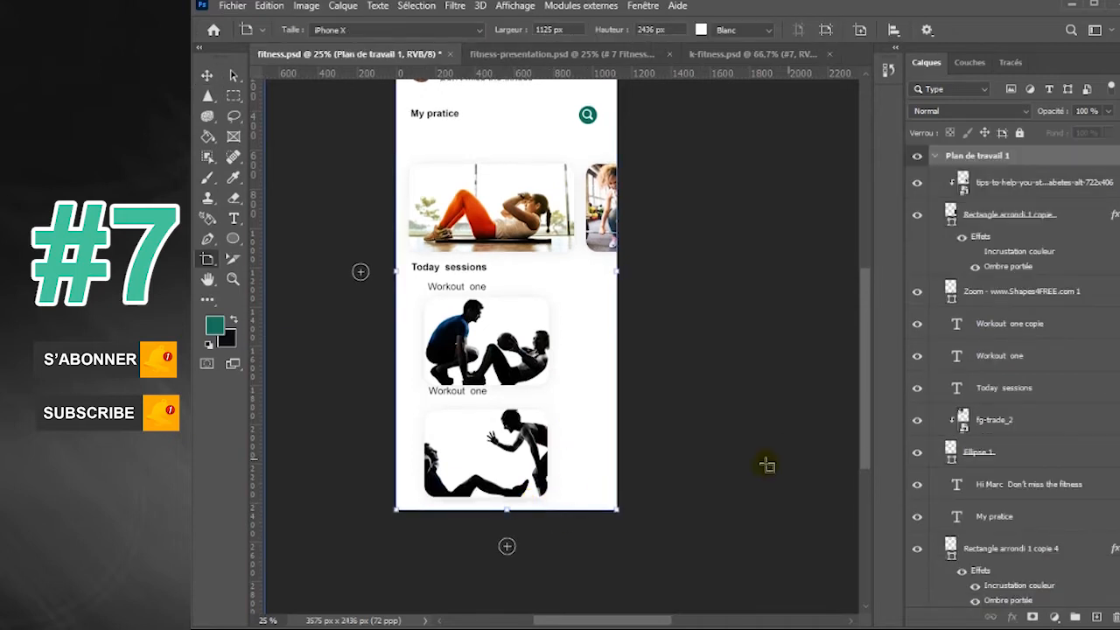
left_click(208, 79)
left_click(514, 506)
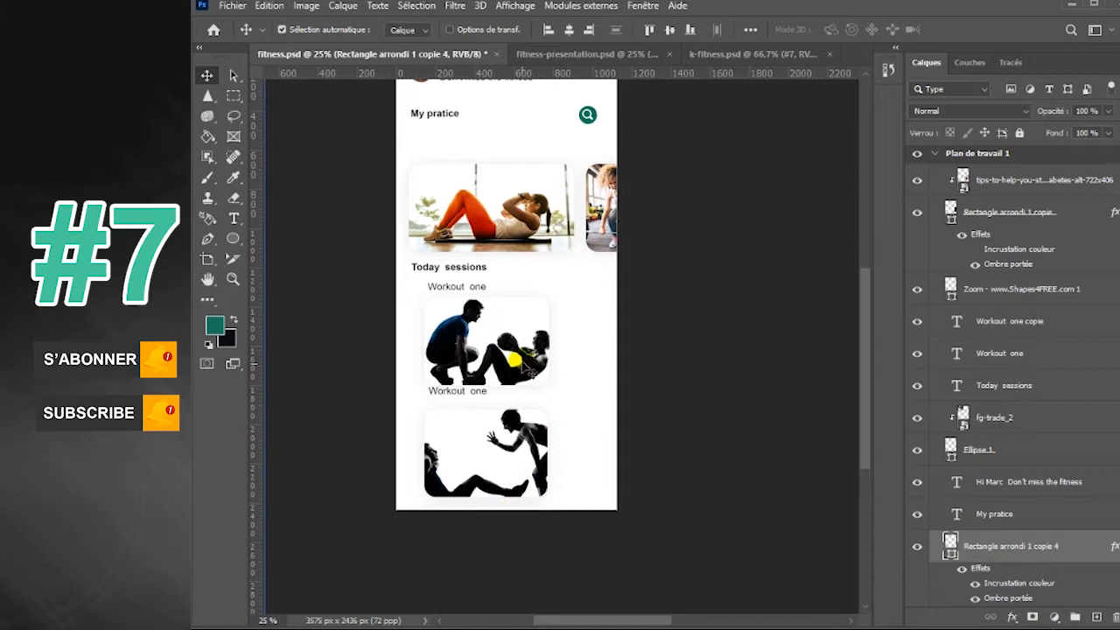
Lower the copied label slightly between the two session cards and change its text to "Workout Two"
left_click(479, 393)
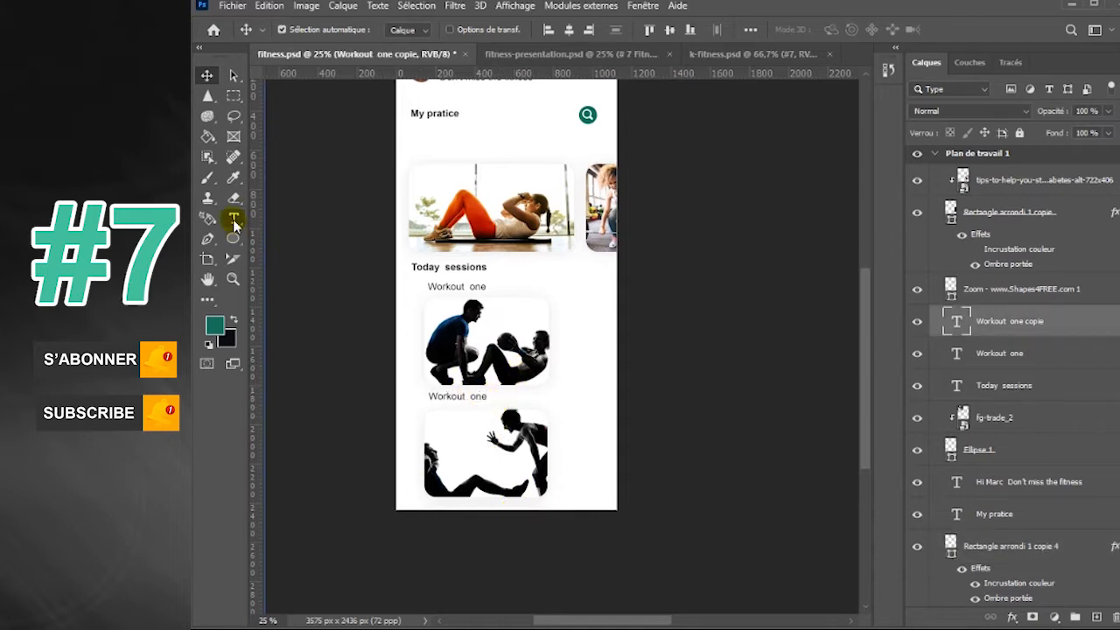
left_click(233, 224)
double_click(485, 400)
type("Two")
left_click(207, 75)
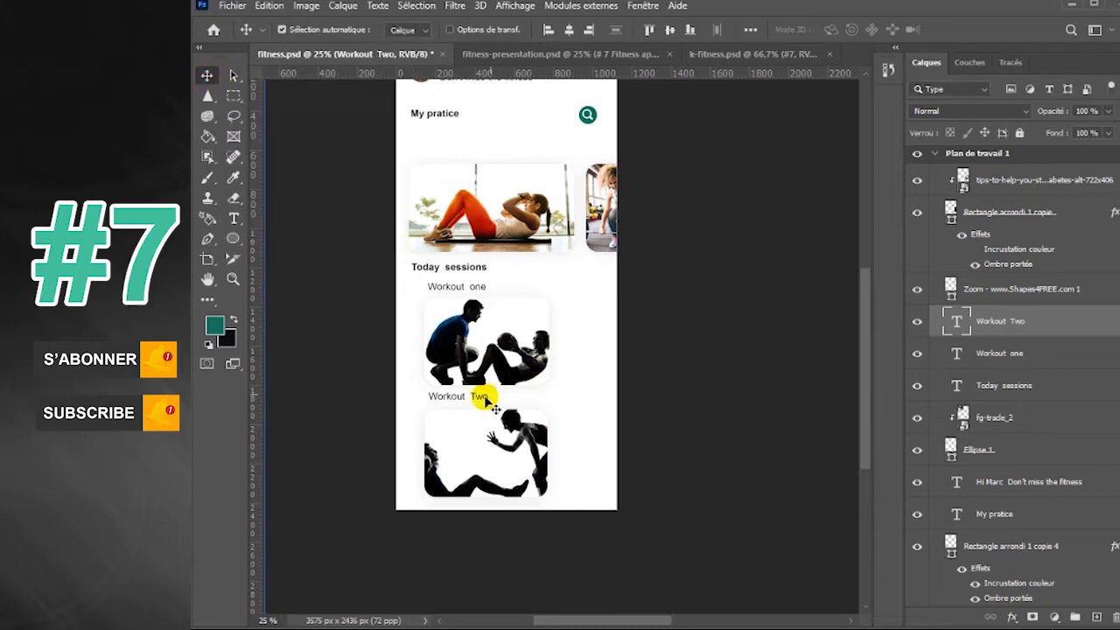
Duplicate the Workout Two label below the second session card and nudge the card and its image up slightly
mouse_move(464, 402)
left_mouse_down()
mouse_move(457, 462)
mouse_move(462, 400)
mouse_move(463, 417)
left_mouse_up()
left_click_drag(477, 532, 462, 508)
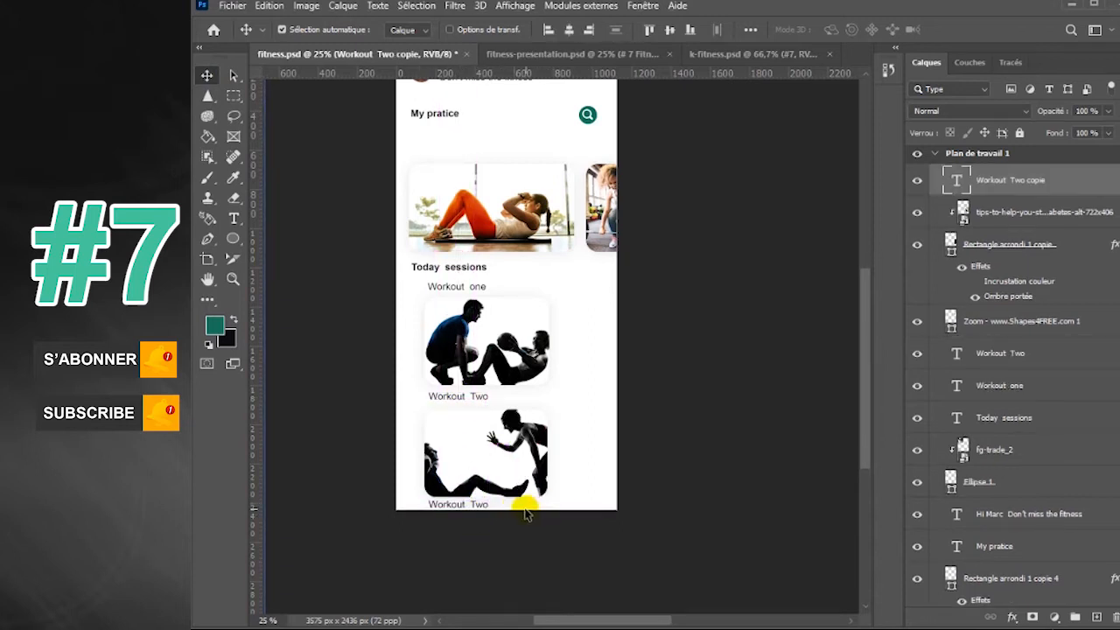
key("shift+v")
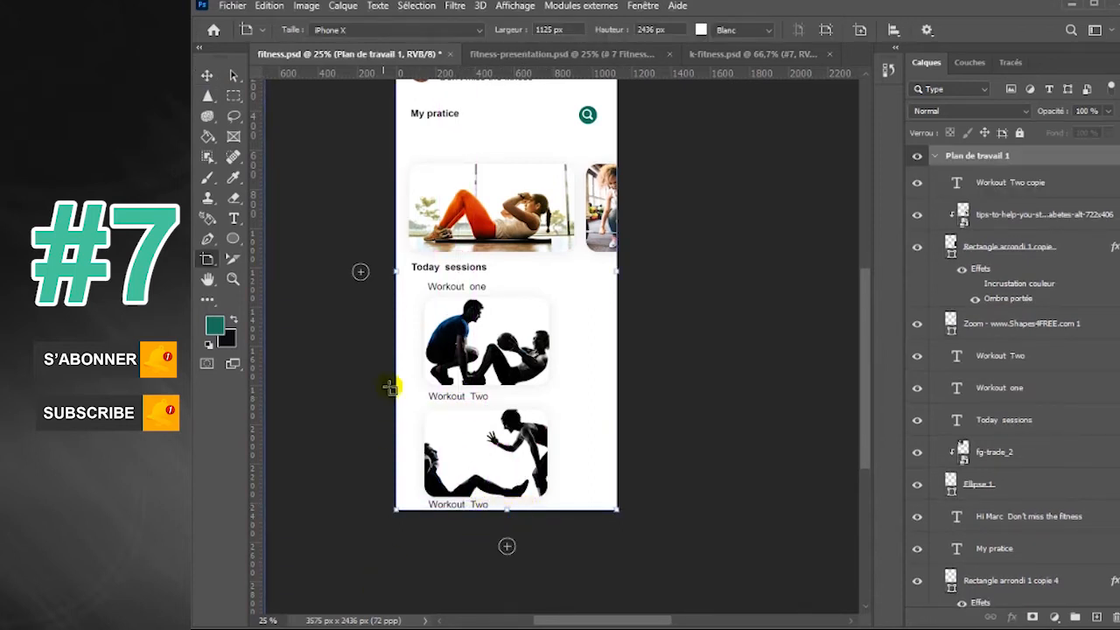
key("v")
left_click(531, 462)
scroll(1053, 548, "down", 3)
left_click(1060, 535, "shift")
key("shift+Up")
key("shift+Up")
Change the label below the second session card to "Workout Three"
key("t")
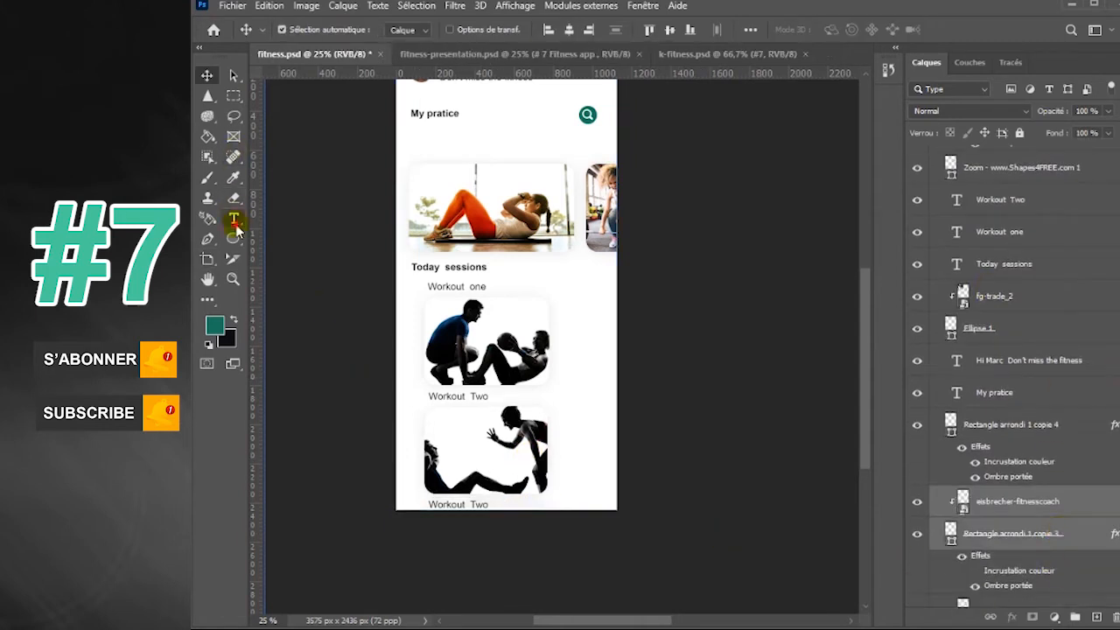
left_click(480, 504)
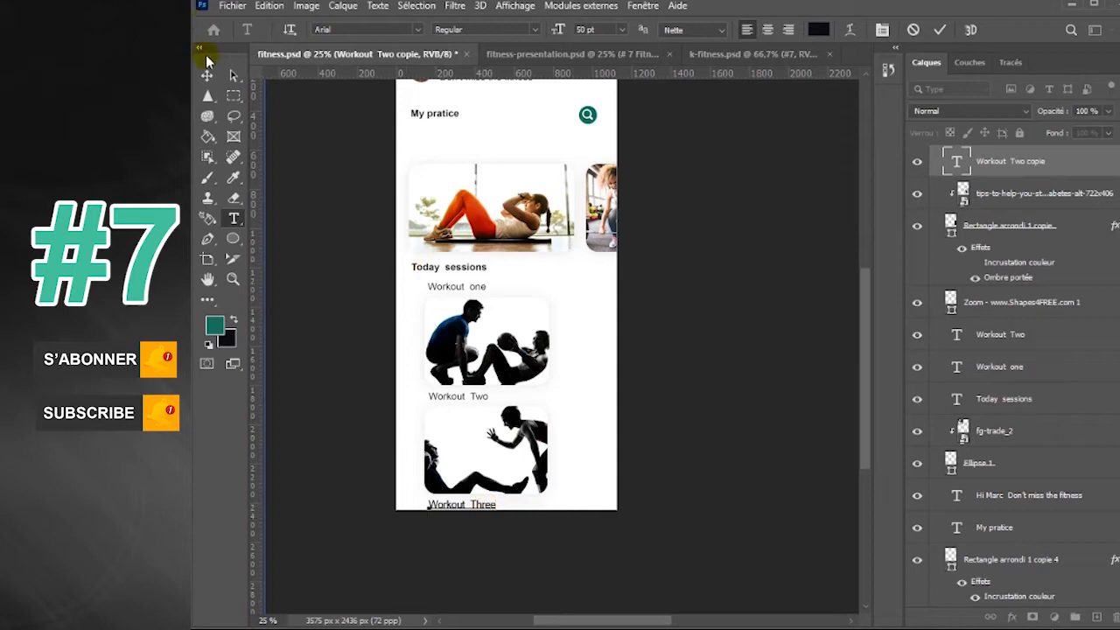
left_click_drag(866, 385, 866, 363)
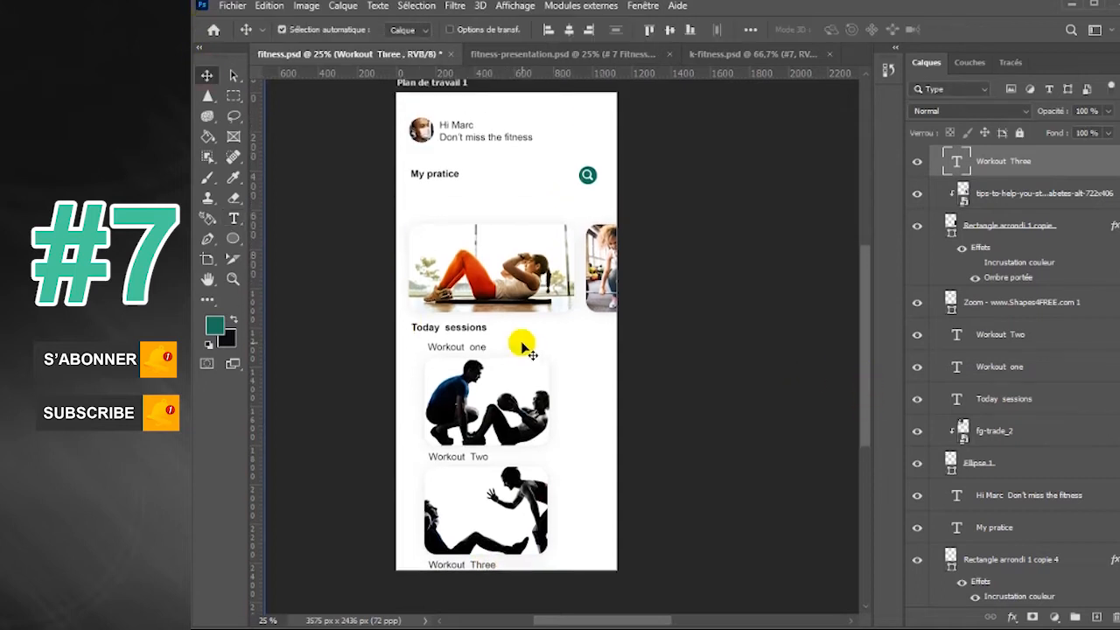
Duplicate the Workout one label beside the first session card and change its text to "Set" and "Time: 45min" on two lines
left_click(475, 350)
left_click_drag(475, 350, 597, 379)
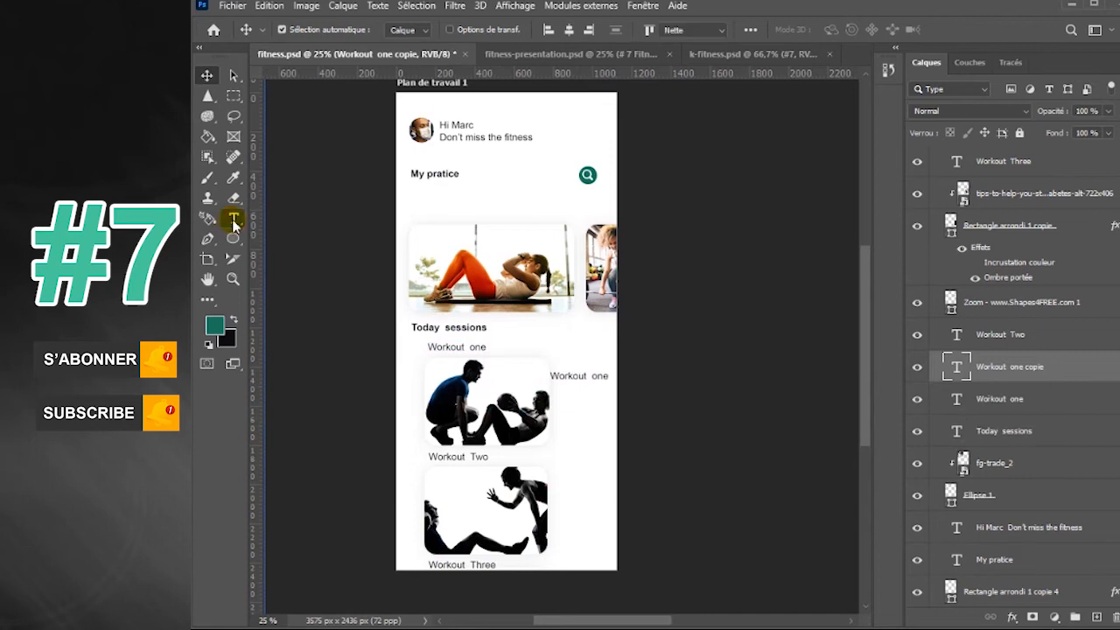
key("t")
left_click(548, 375)
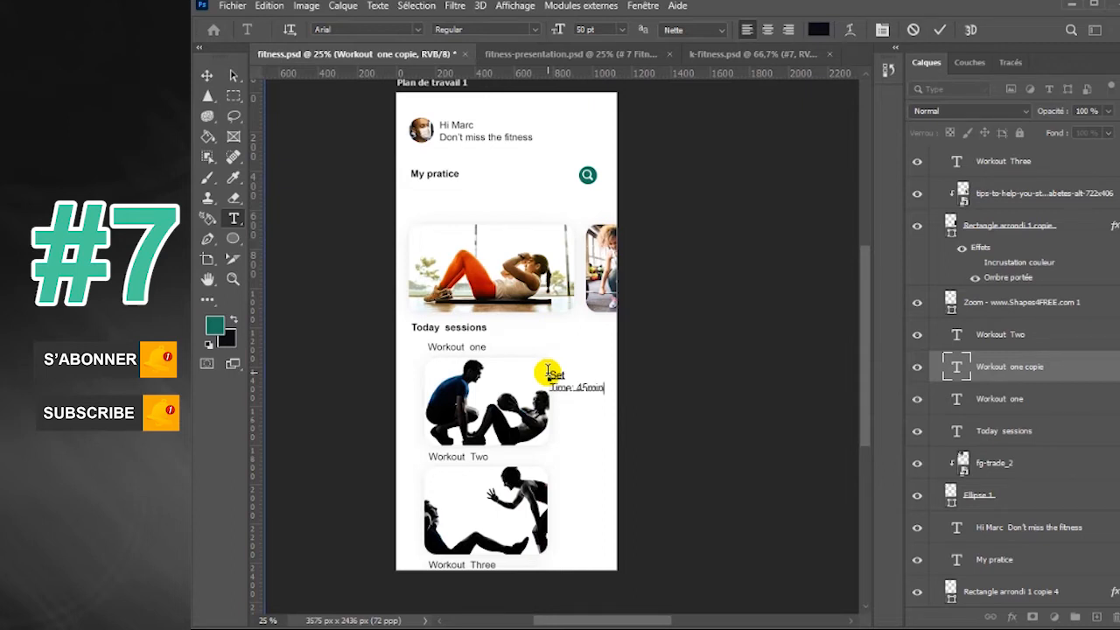
Lower the session details text slightly, end its time line with a period and add a third line reading "Beginner"
left_click_drag(589, 389, 591, 399)
left_click(235, 219)
left_click(609, 403)
key("Return")
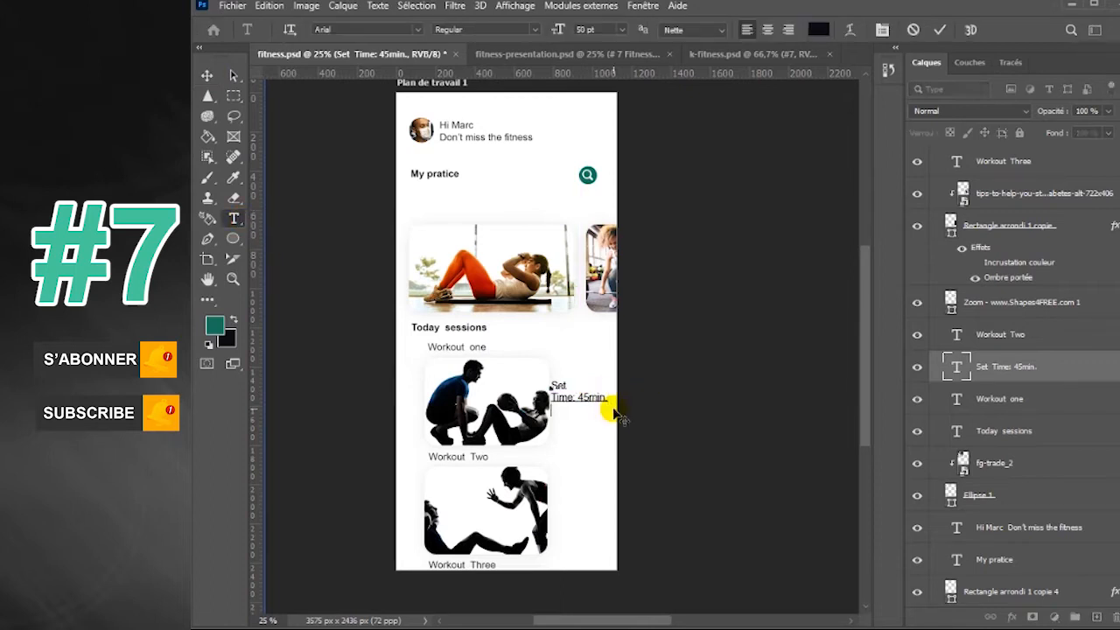
left_click(207, 73)
left_click(235, 218)
left_click_drag(568, 388, 551, 385)
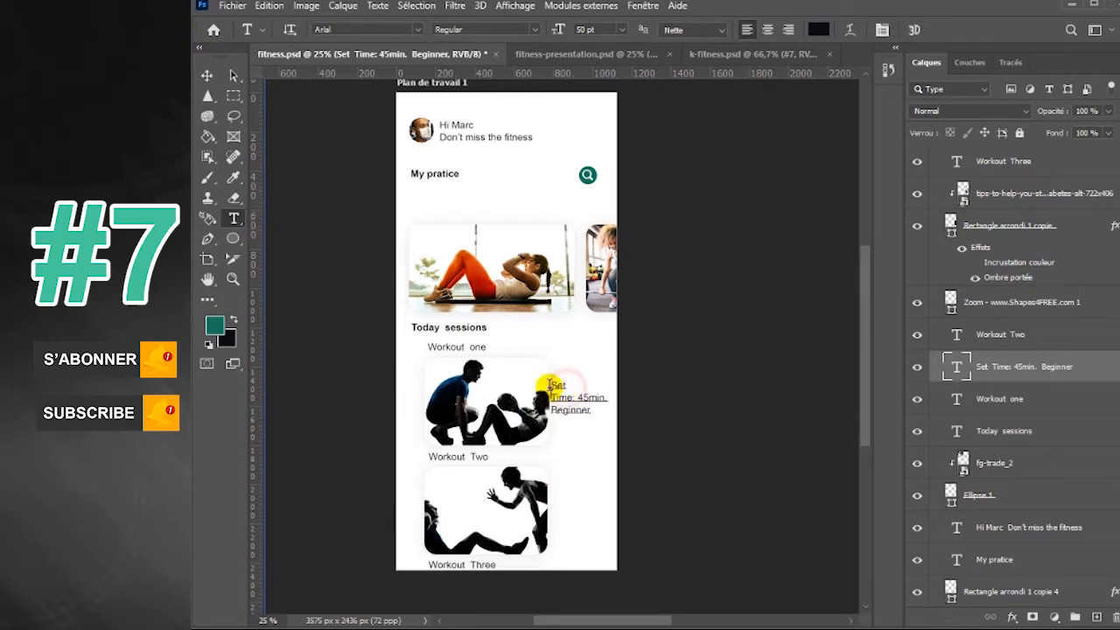
Nudge the session details text right and duplicate it about 534 px lower, beside the second session card
left_click(207, 75)
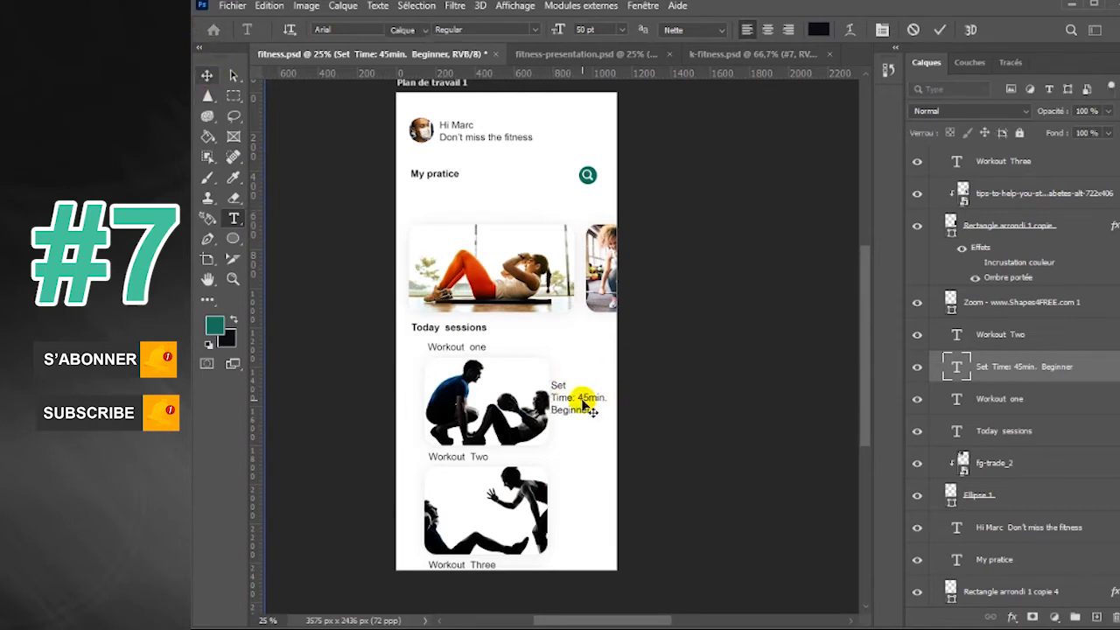
key("shift+Right")
left_click_drag(568, 402, 565, 499)
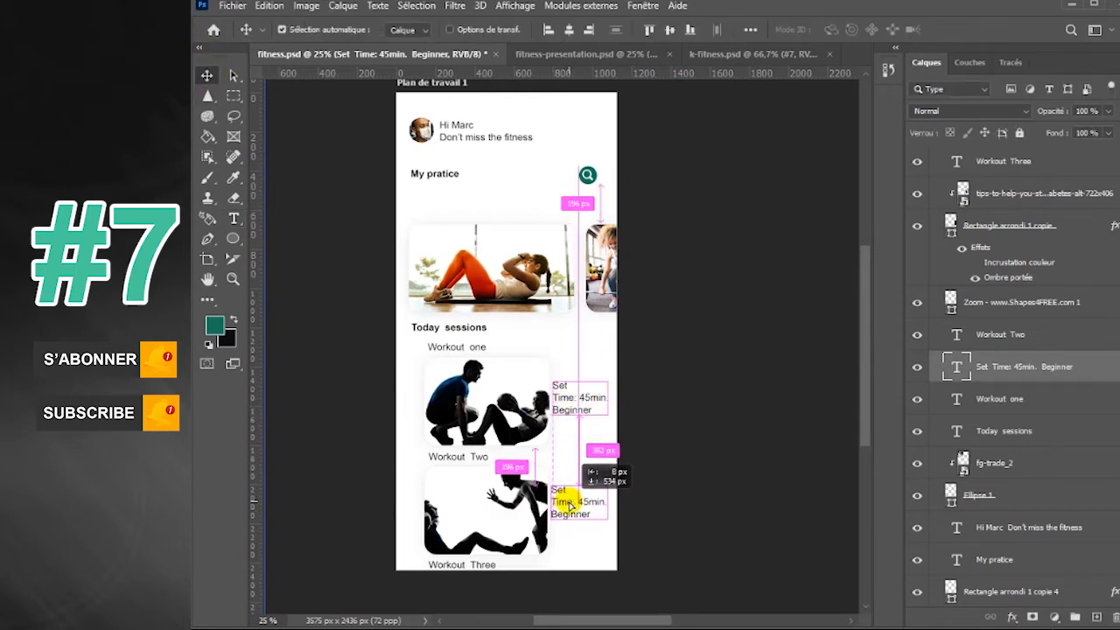
Change the time line of the details beside the second session card to "Time: 30 min.", keeping "Beginner" below it
left_click(234, 218)
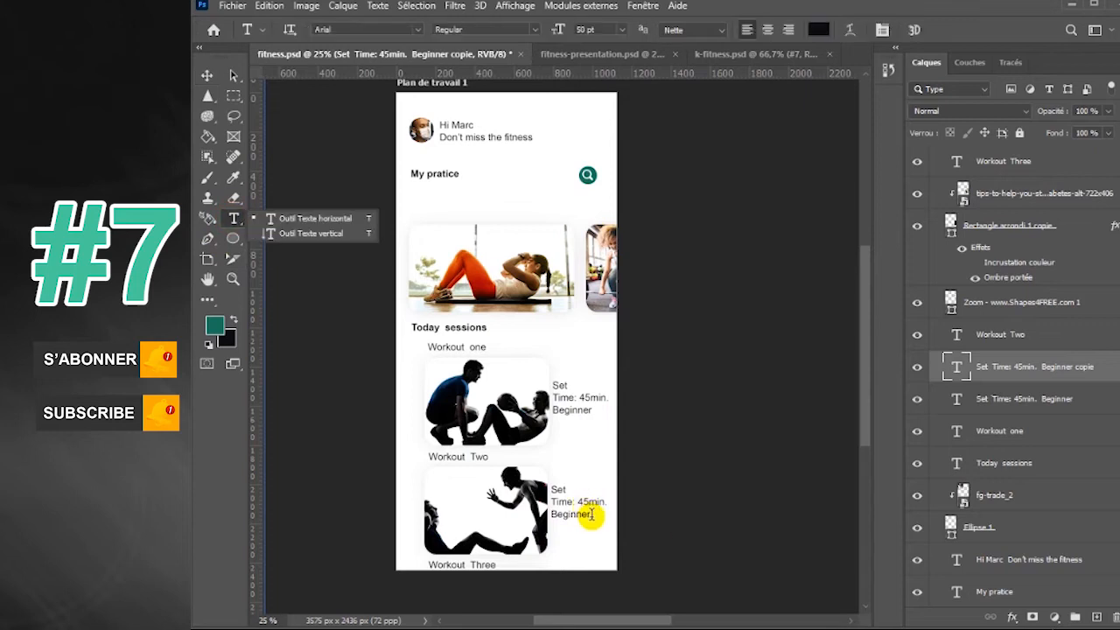
left_click_drag(591, 514, 553, 514)
type("Pr")
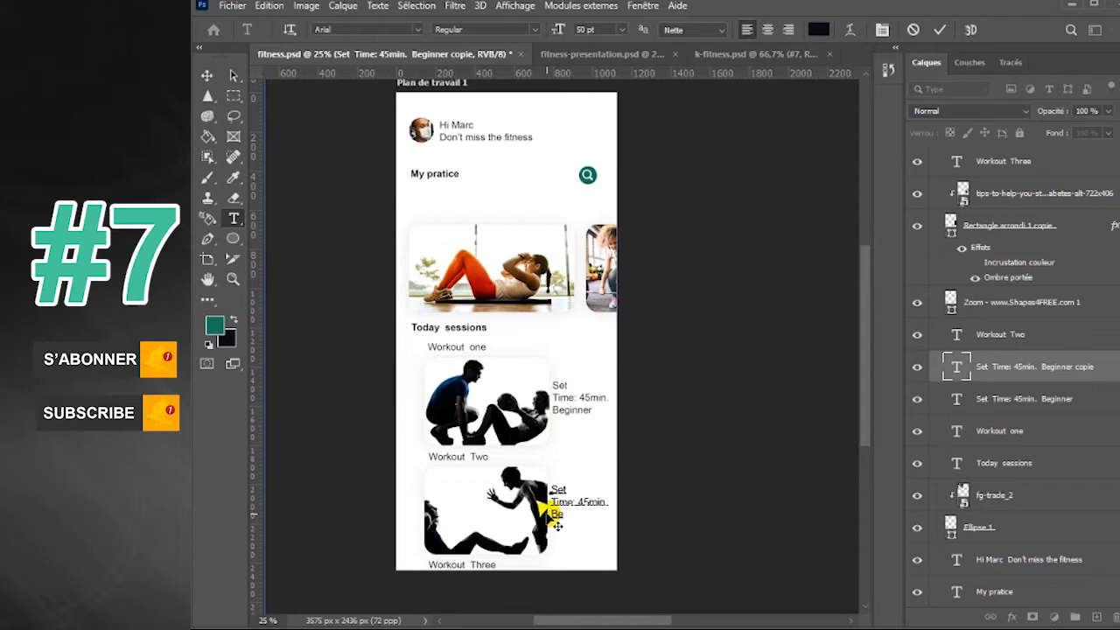
type("giner")
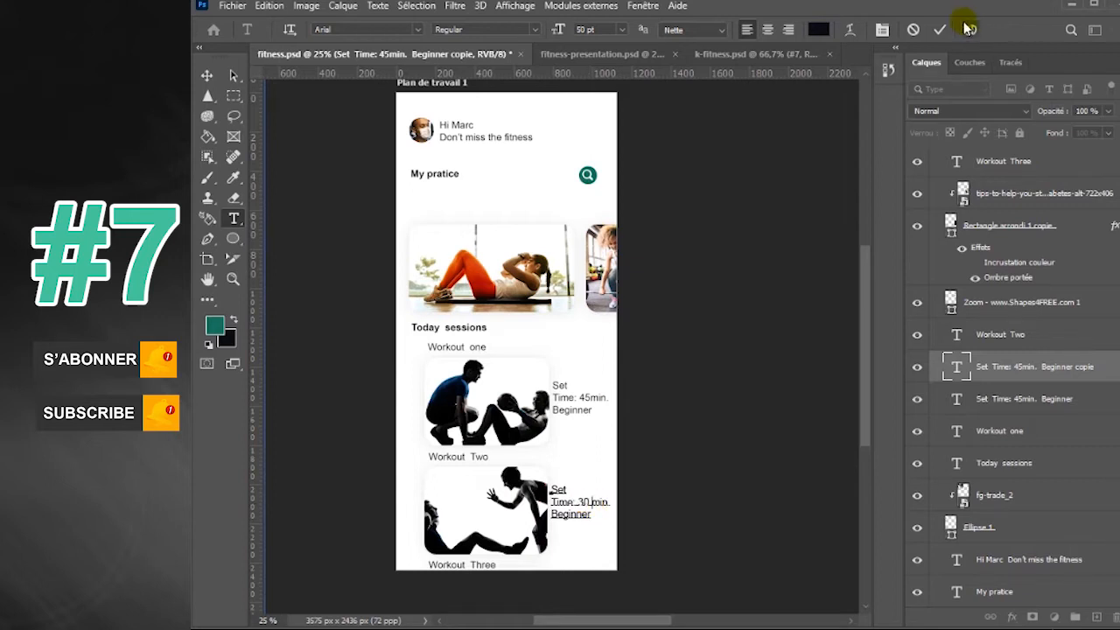
left_click(207, 75)
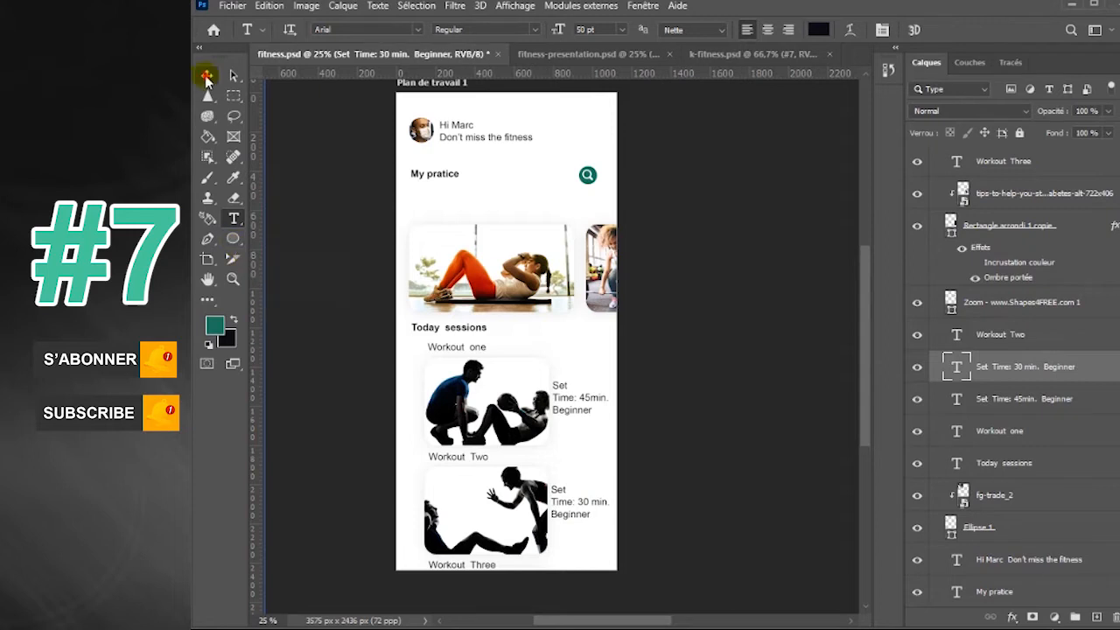
Add an 18 px outside stroke in colour 19745c to the avatar circle and shift the avatar and greeting text slightly right
left_click(437, 147)
left_click(1058, 528)
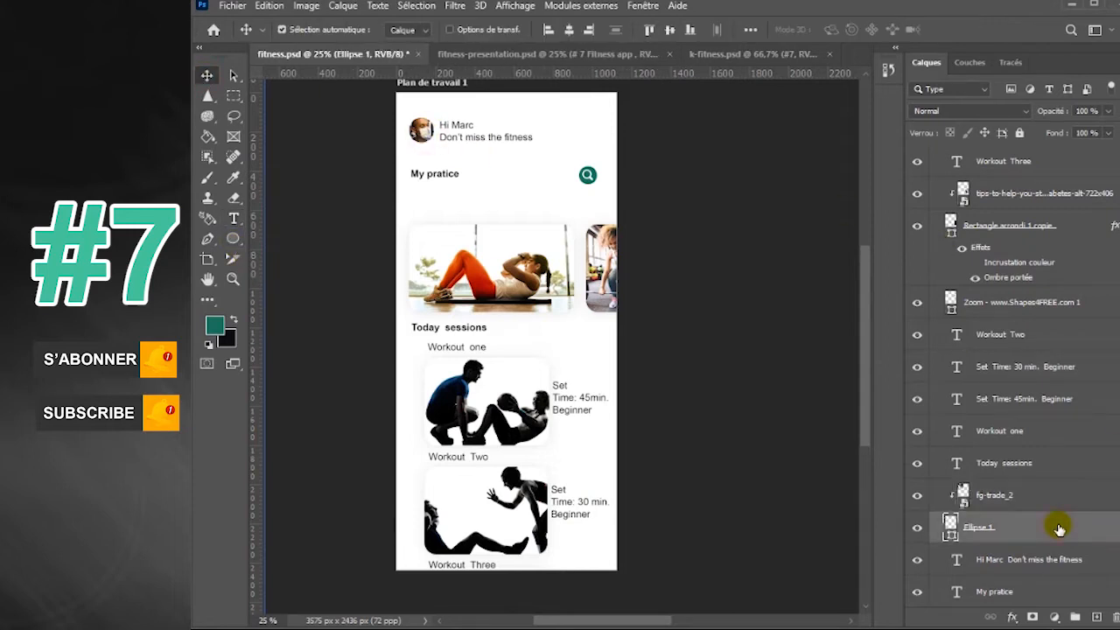
double_click(1064, 529)
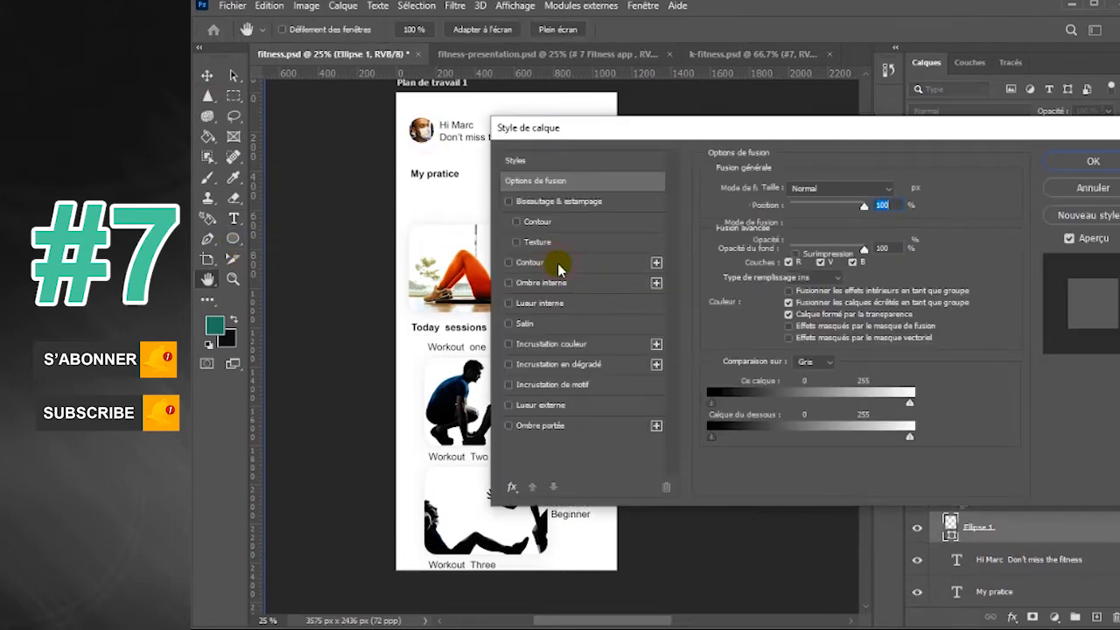
left_click(562, 262)
left_click(759, 301)
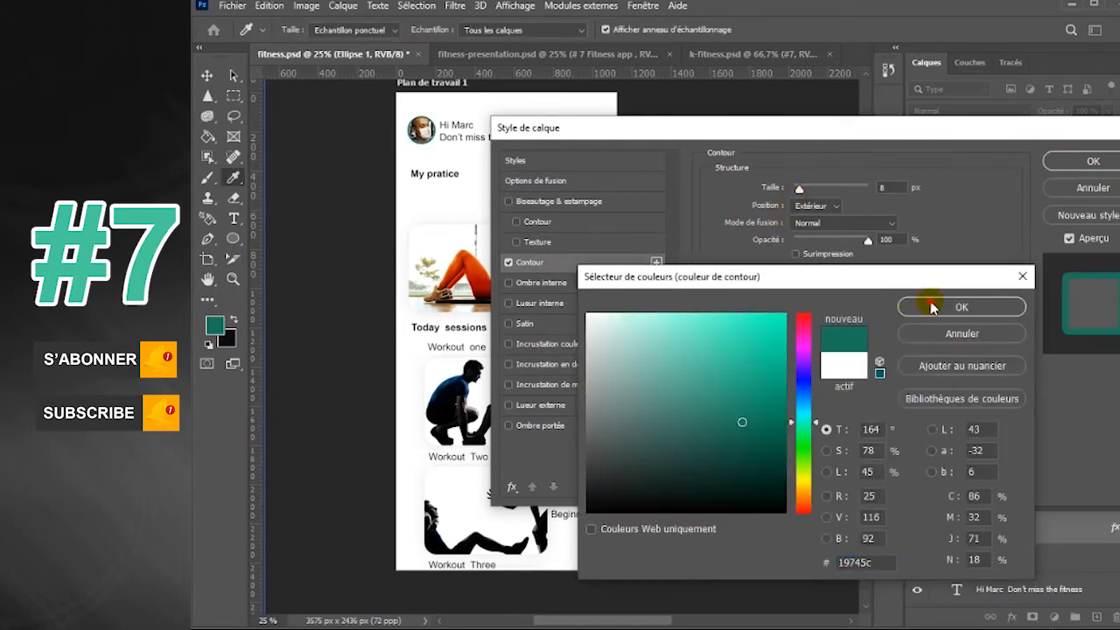
left_click(936, 299)
left_click_drag(799, 188, 803, 191)
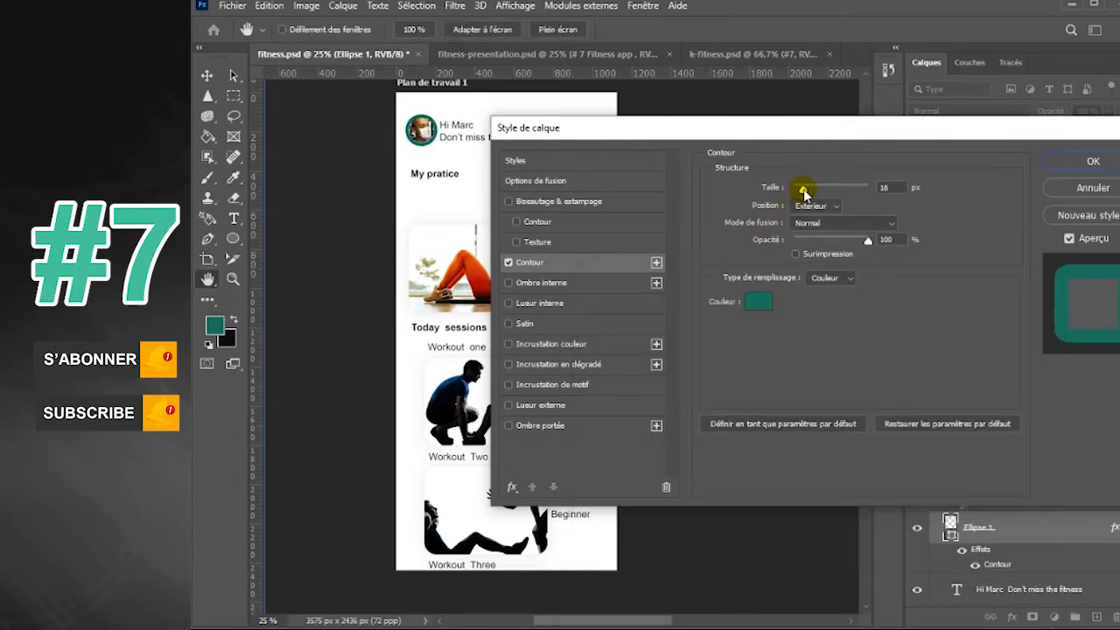
left_click(1094, 165)
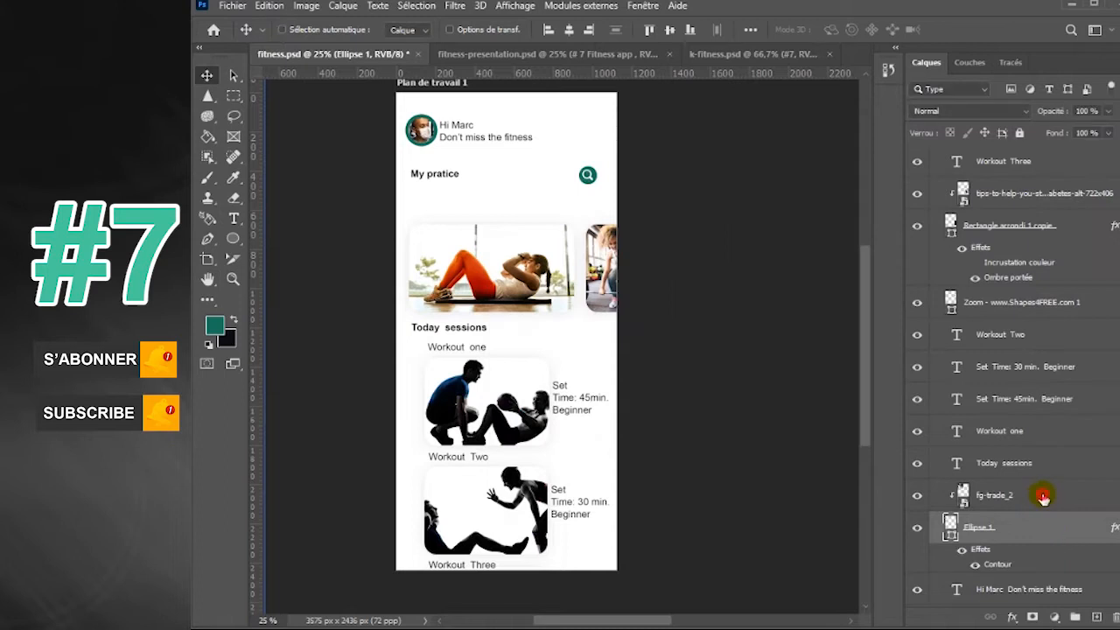
left_click_drag(477, 142, 483, 143)
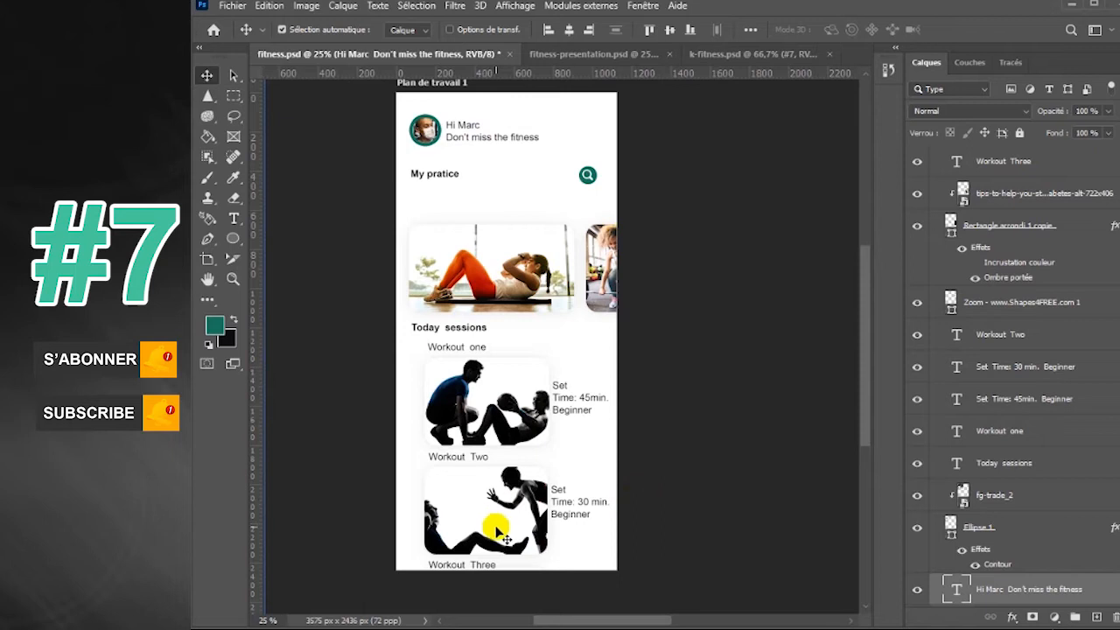
Place green dots of about 45 × 48 px beside the three workout labels and connect them with a thin vertical line
left_click(232, 239)
left_click_drag(415, 343, 421, 351)
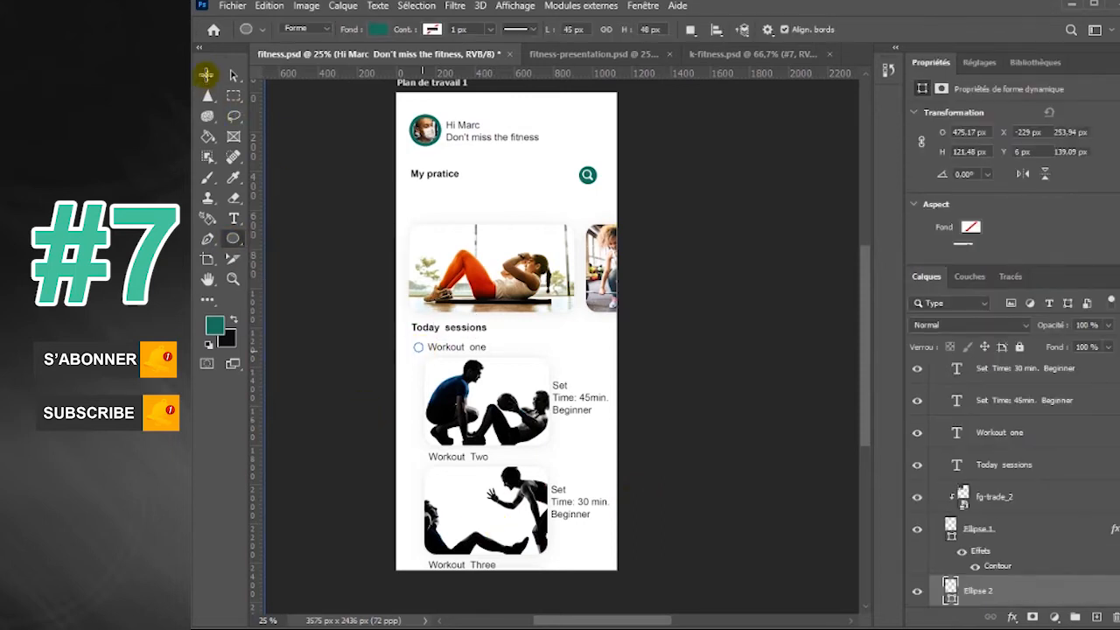
left_click(206, 76)
left_click_drag(420, 346, 421, 565)
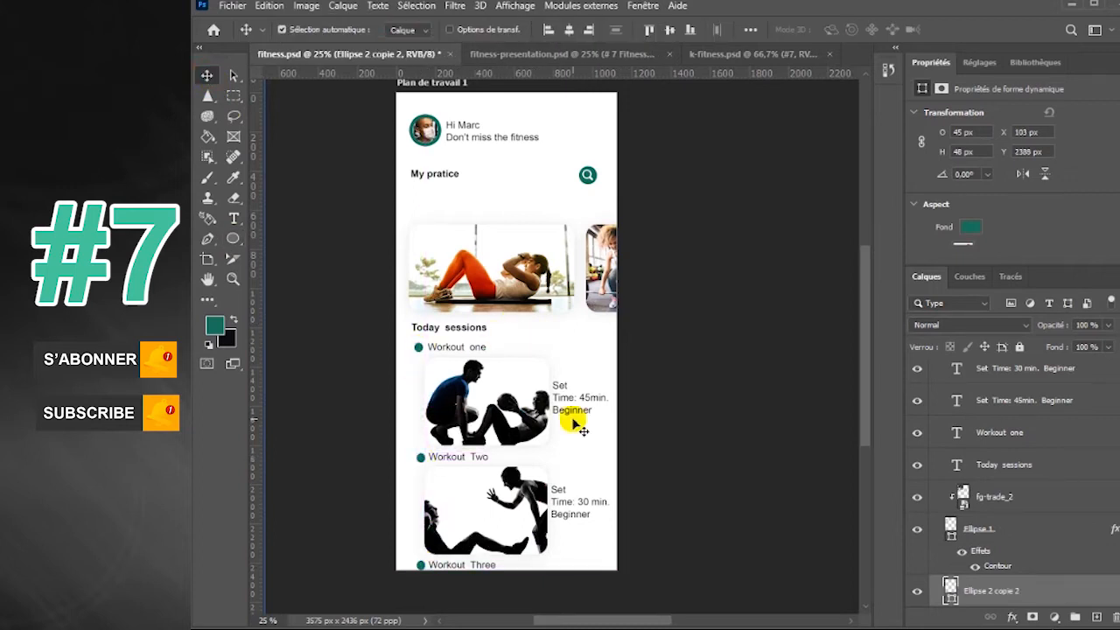
right_click(233, 238)
left_click(289, 233)
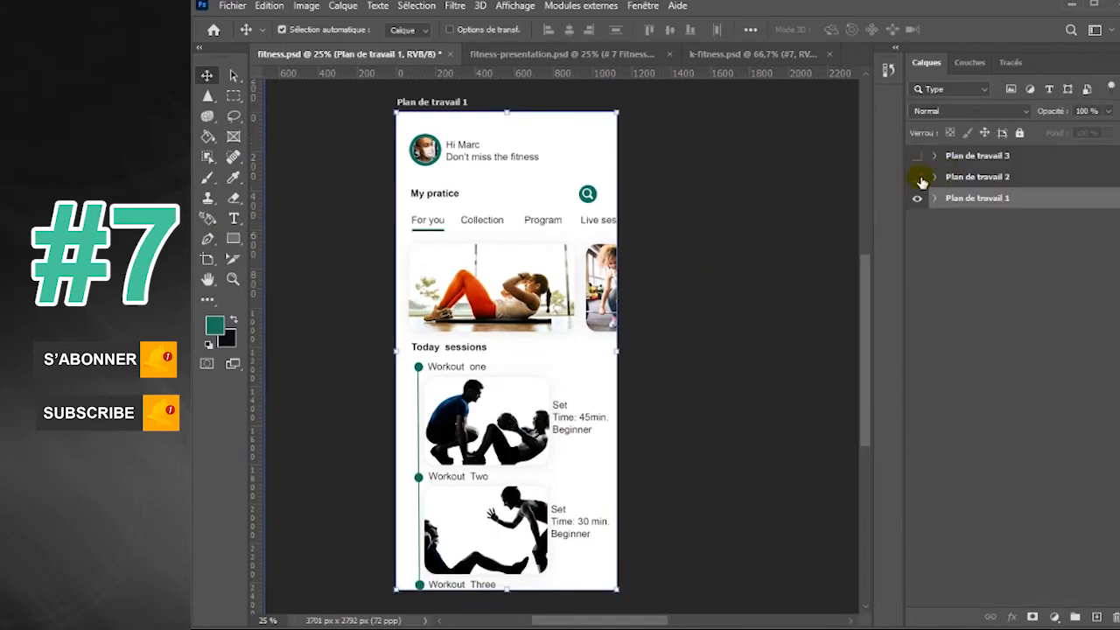
Show Plan de travail 2 and draw a green rounded rectangle, about 1160 × 1644 px with 60 px corners, over its lower part
left_click(918, 178)
key("h")
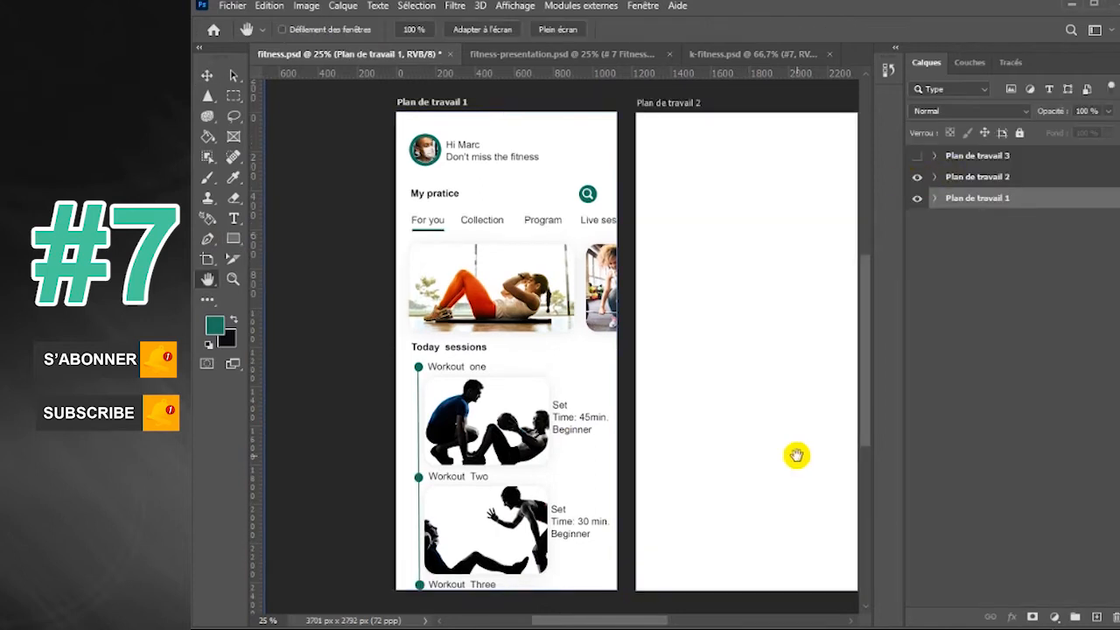
left_click_drag(795, 453, 744, 450)
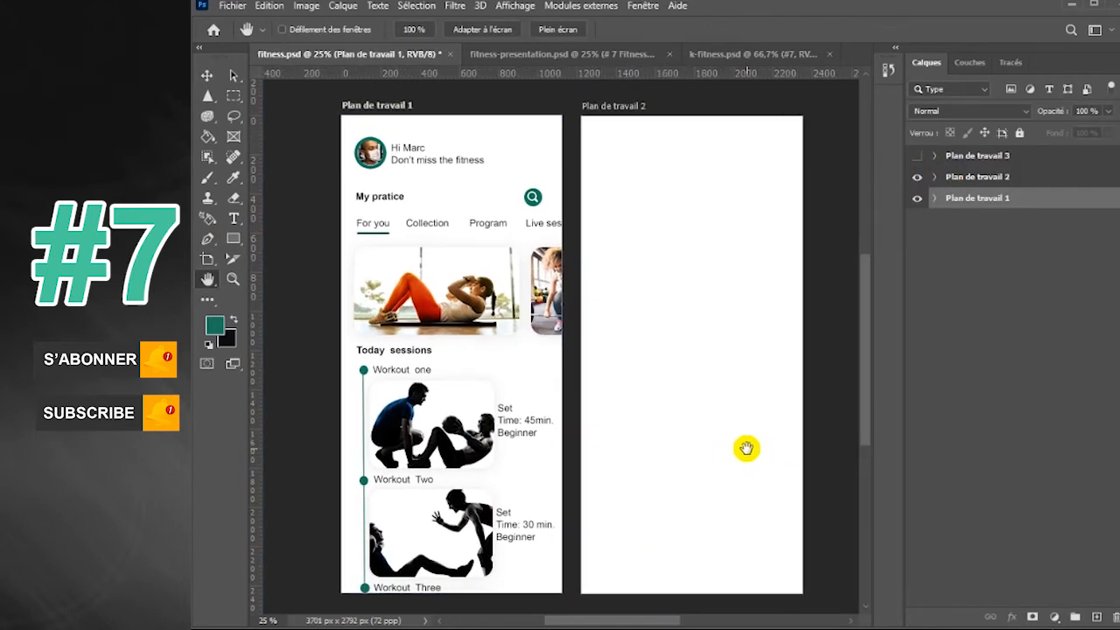
right_click(232, 238)
left_click(277, 252)
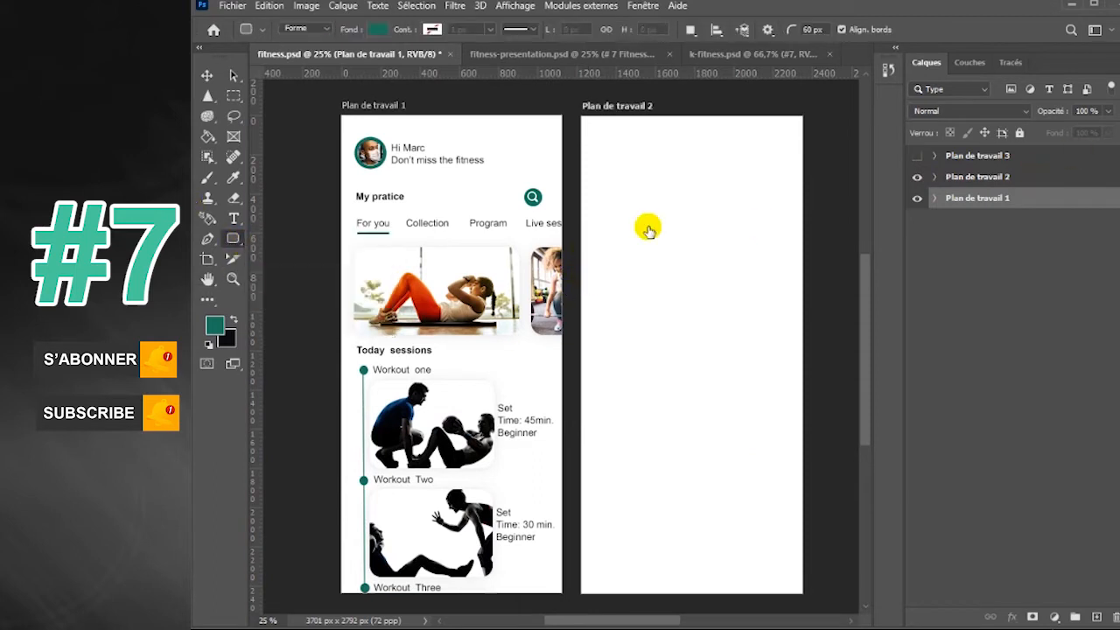
left_click_drag(581, 277, 806, 599)
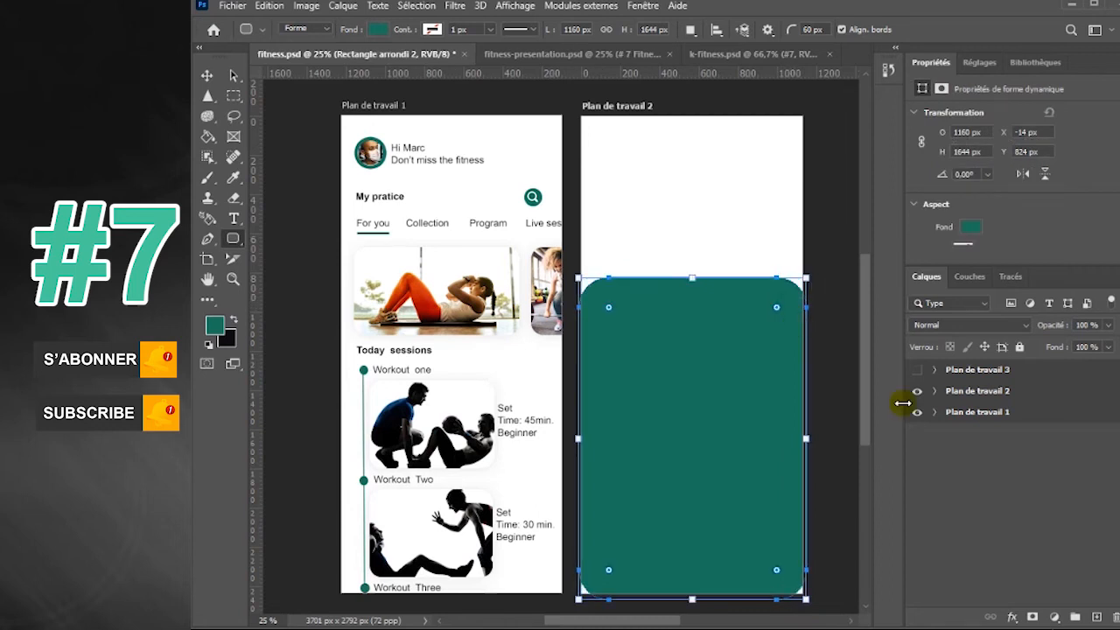
Extend the green rounded rectangle past the artboard's lower edge to a height of about 1752 px
scroll(866, 372, "down", 2)
left_click_drag(690, 542, 690, 566)
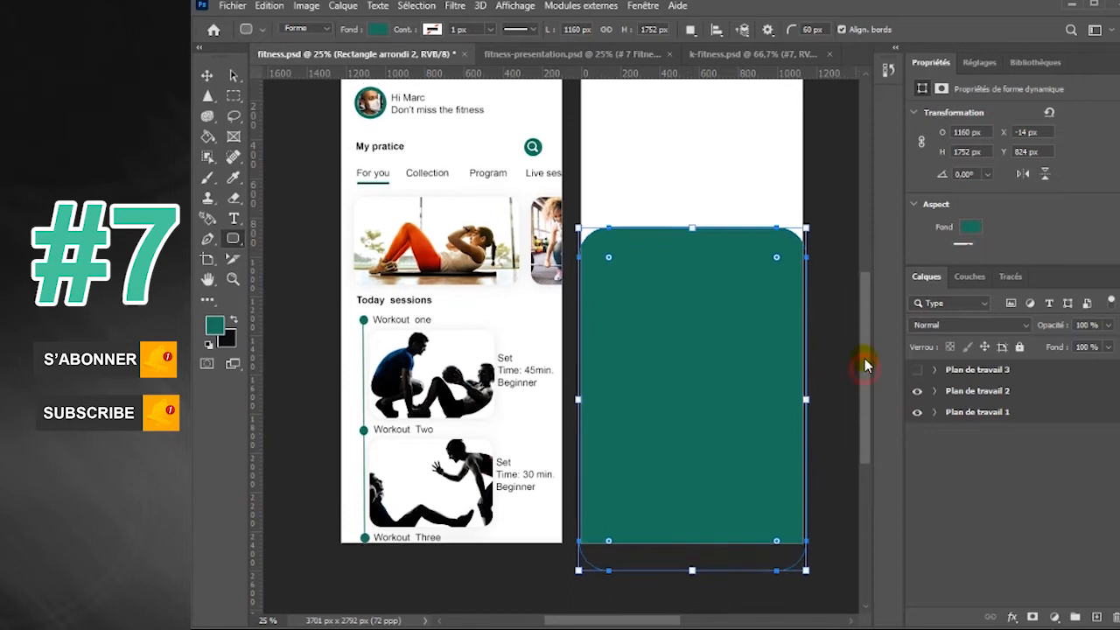
scroll(864, 349, "up", 3)
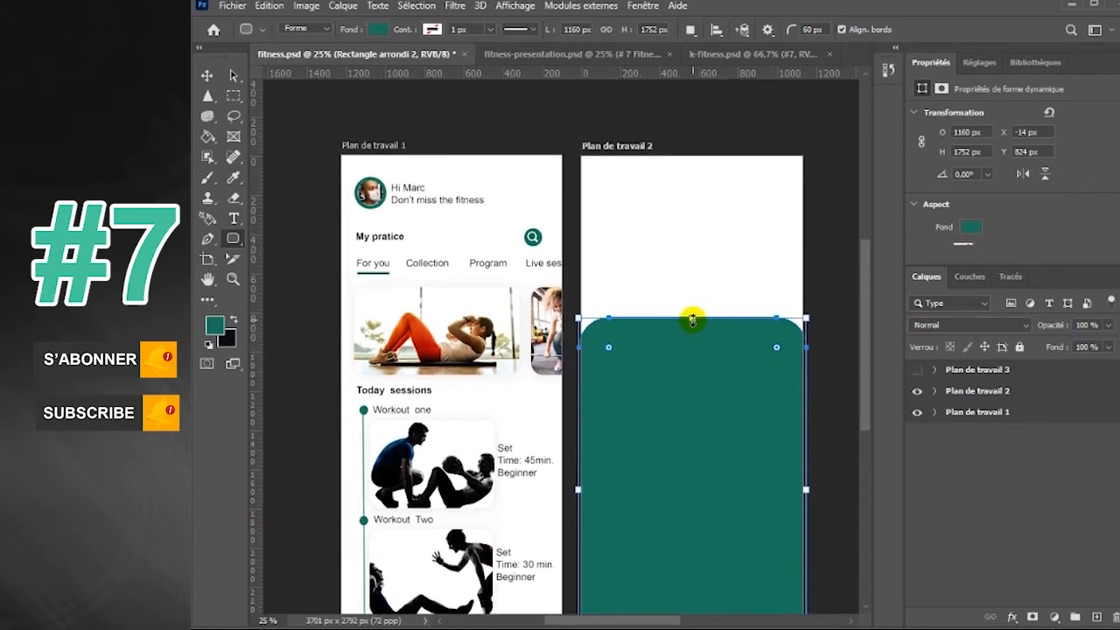
Place the image 476639_525_350_1.jpg on Plan de travail 2 above the green panel, scaled to about 1014 × 677 px
left_click(971, 392)
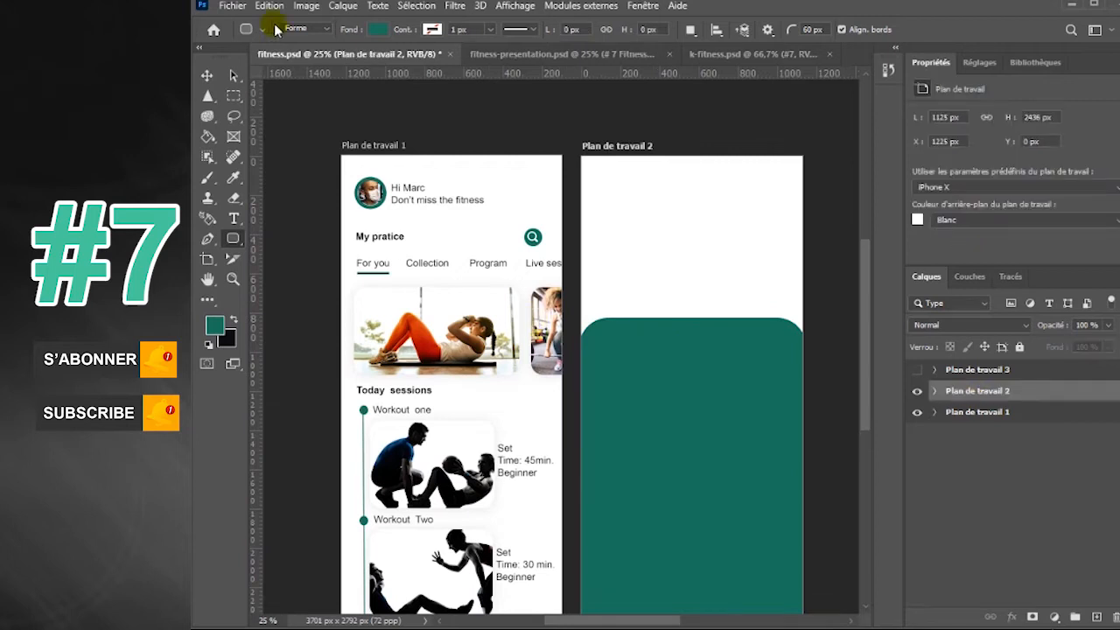
left_click(233, 6)
key("Escape")
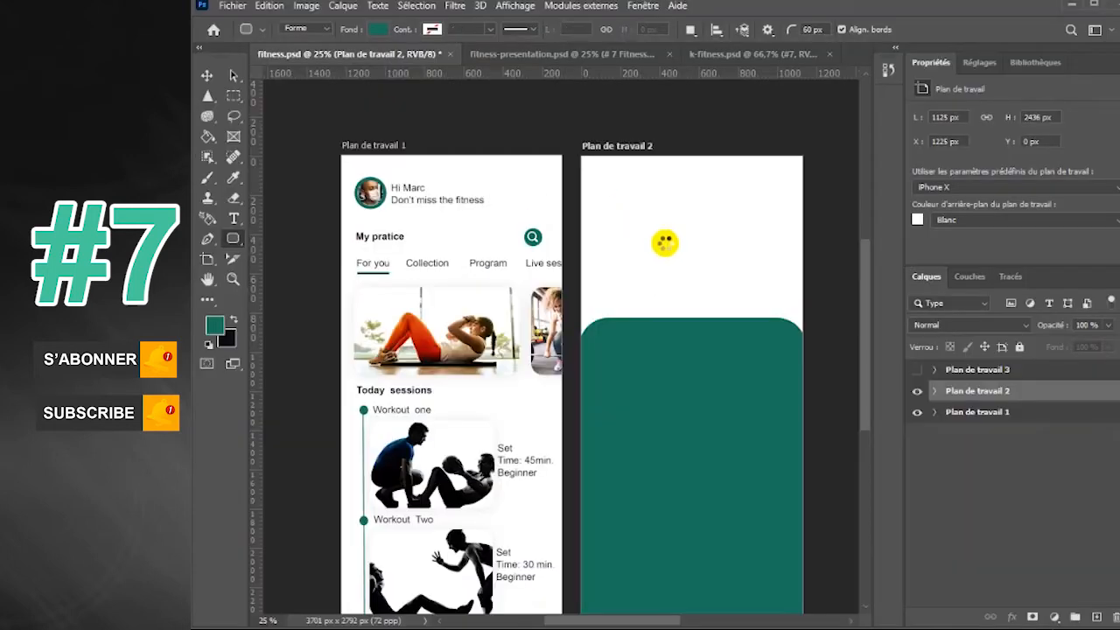
left_click_drag(687, 376, 791, 186)
key("Return")
key("u")
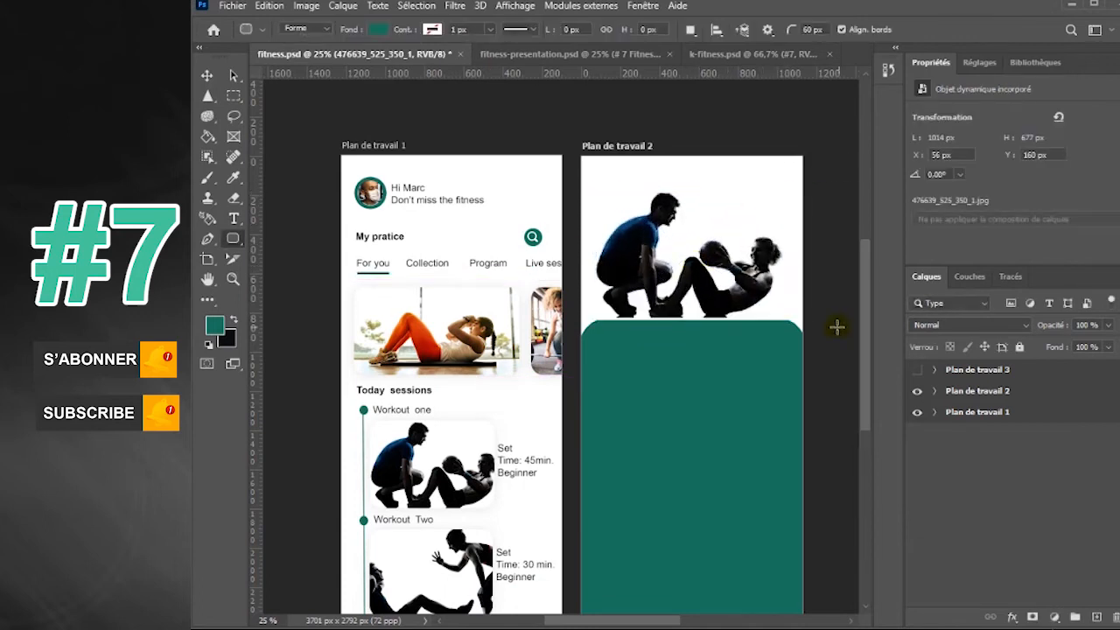
Expand the layers of Plan de travail 2 and hide the Properties panel
left_click_drag(864, 318, 866, 344)
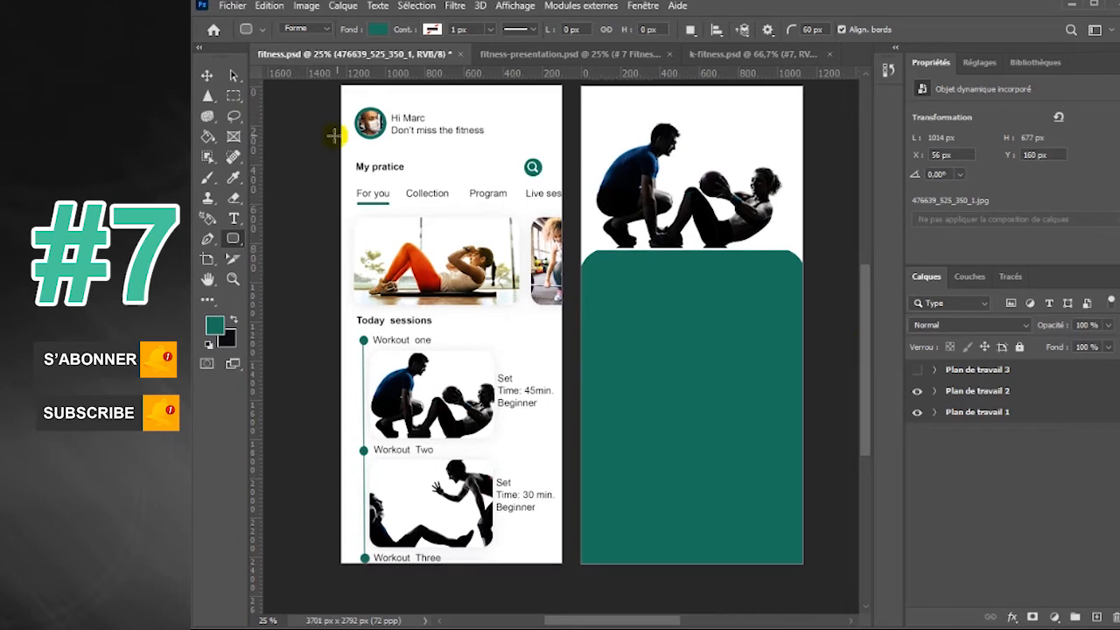
key("v")
left_click(934, 391)
left_click(965, 454)
left_click(643, 5)
left_click(700, 426)
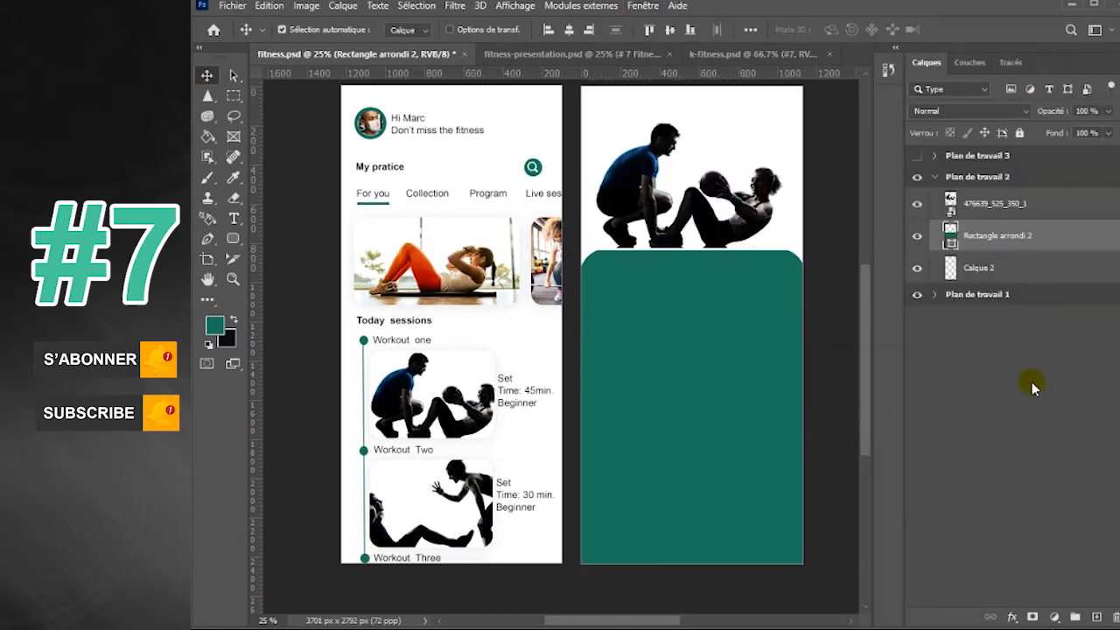
Give the Rectangle arrondi 2 layer a white colour overlay and a drop shadow with 10 % opacity and 3 px distance
double_click(1056, 241)
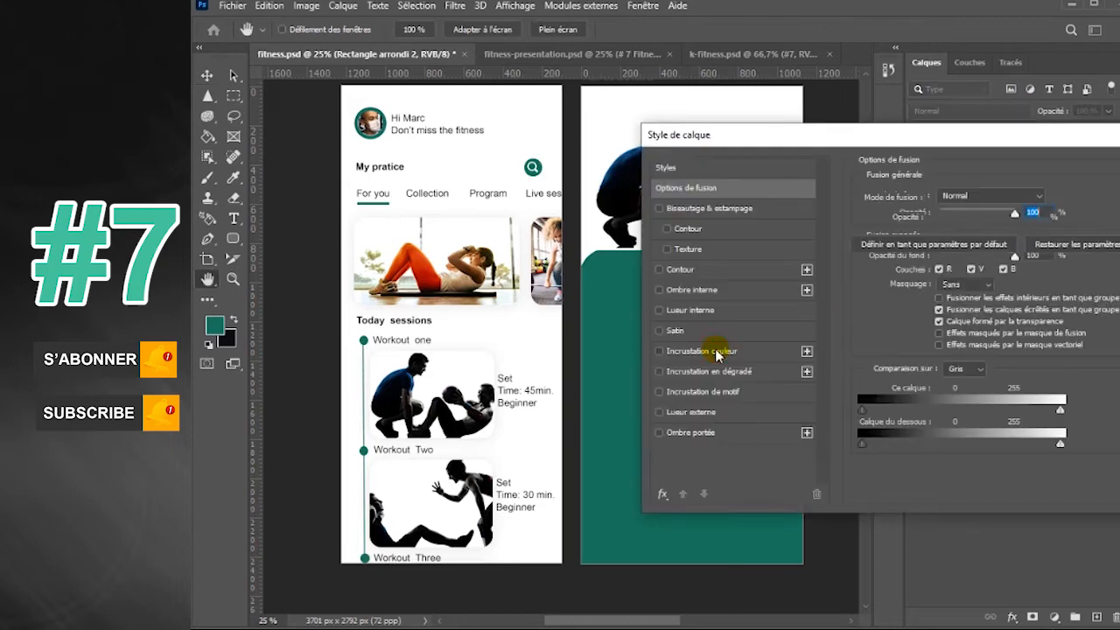
left_click(724, 351)
left_click(721, 435)
left_click_drag(887, 137, 827, 294)
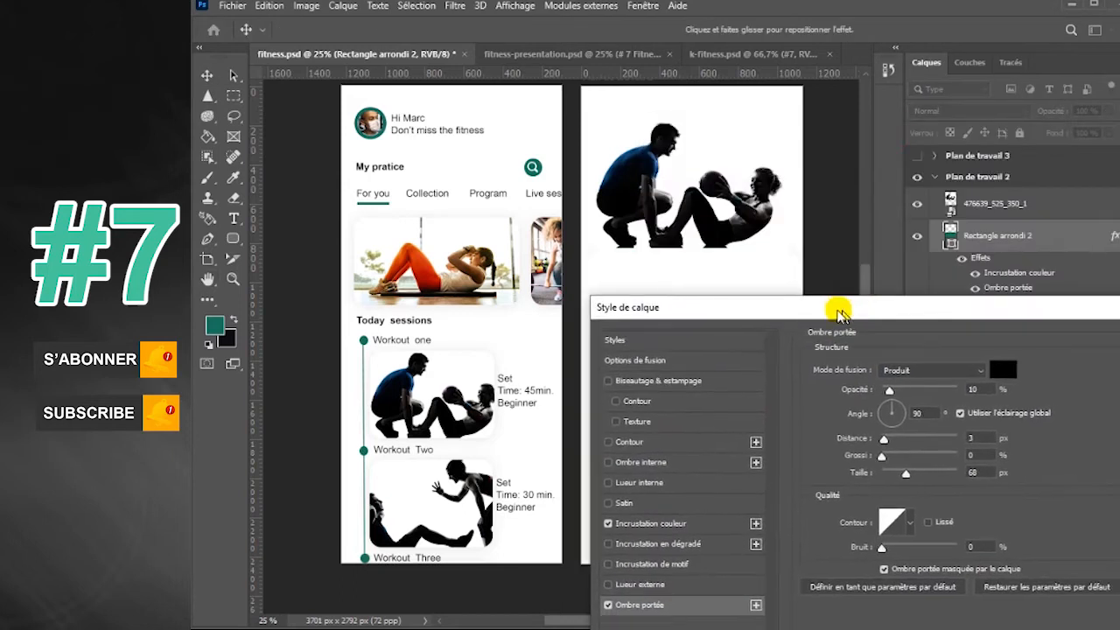
key("Return")
Set the blend mode of the placed workout image to Produit and raise the image slightly above the white panel
left_click(993, 203)
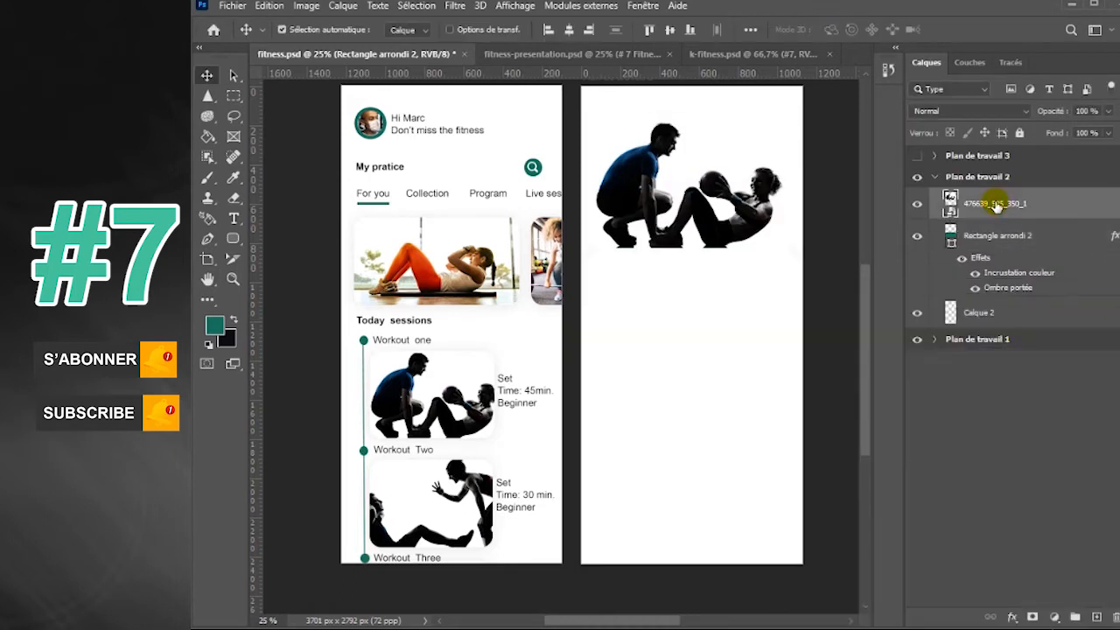
left_click(1023, 111)
left_click(934, 172)
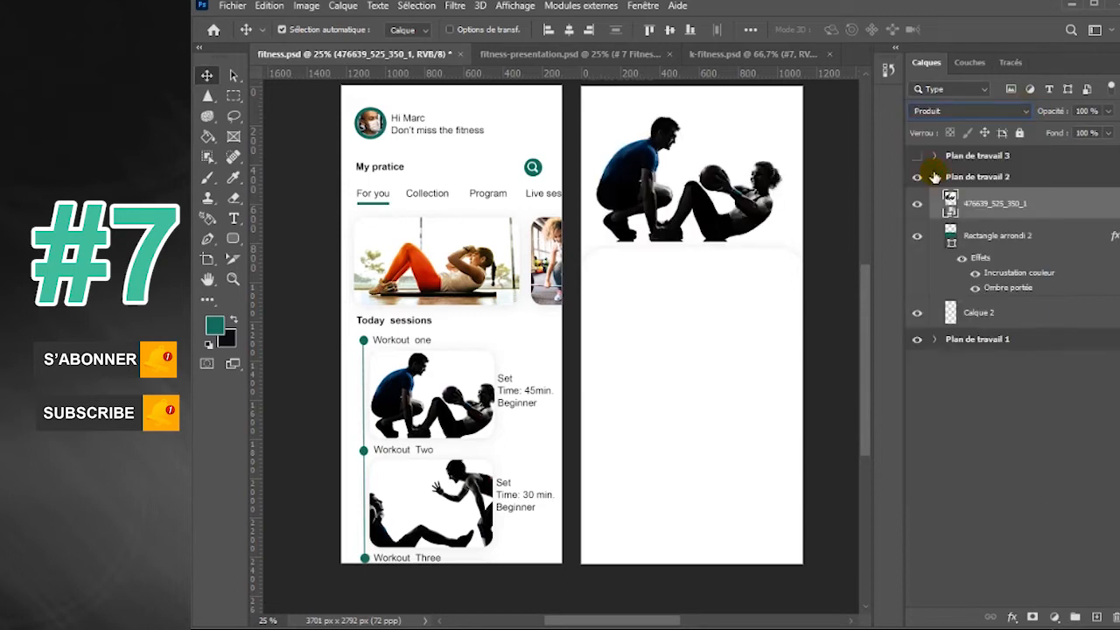
Draw a rounded-rectangle card about 625 × 516 px with 60 px corners in the lower part of Plan de travail 2
scroll(862, 323, "up", 3)
scroll(867, 386, "down", 2)
right_click(233, 238)
left_click(353, 254)
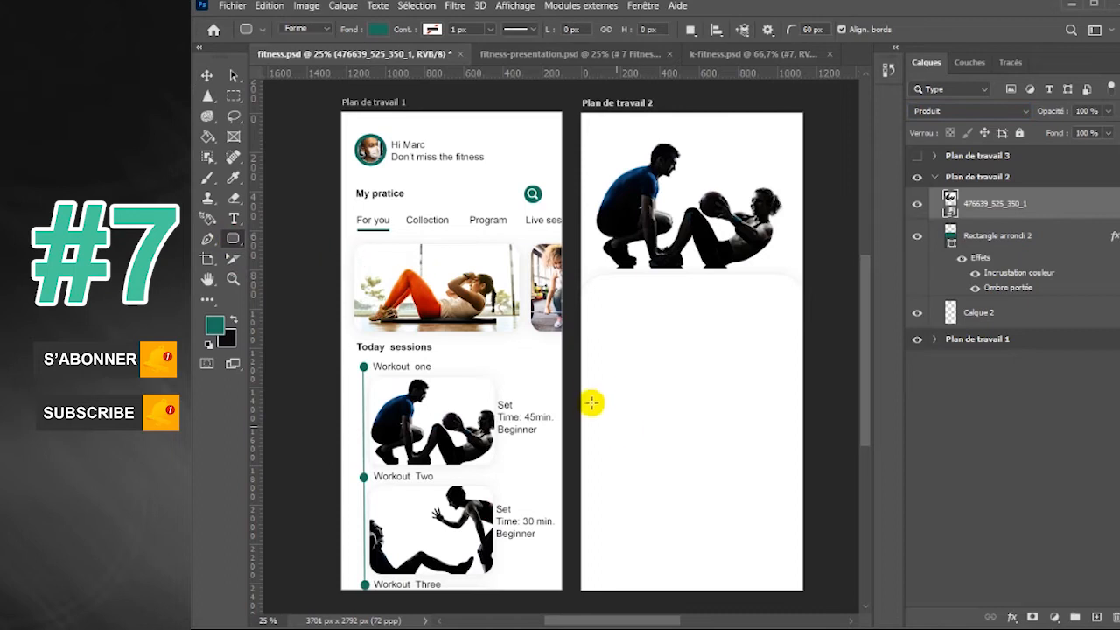
left_click_drag(587, 408, 708, 508)
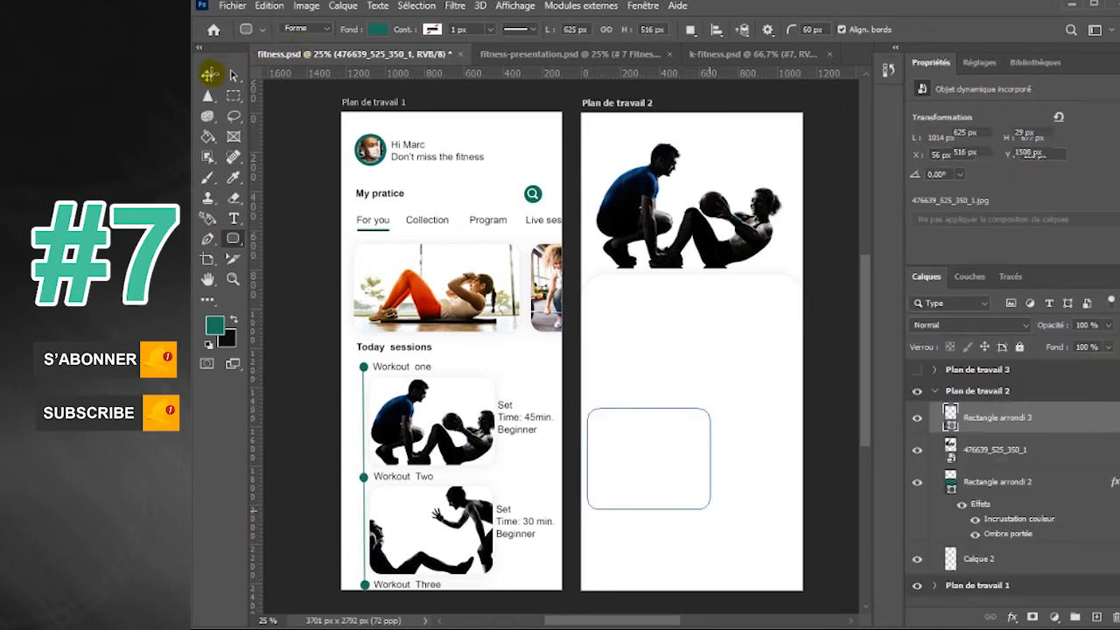
Give the Rectangle arrondi 3 card a white colour overlay and a drop shadow
double_click(1047, 421)
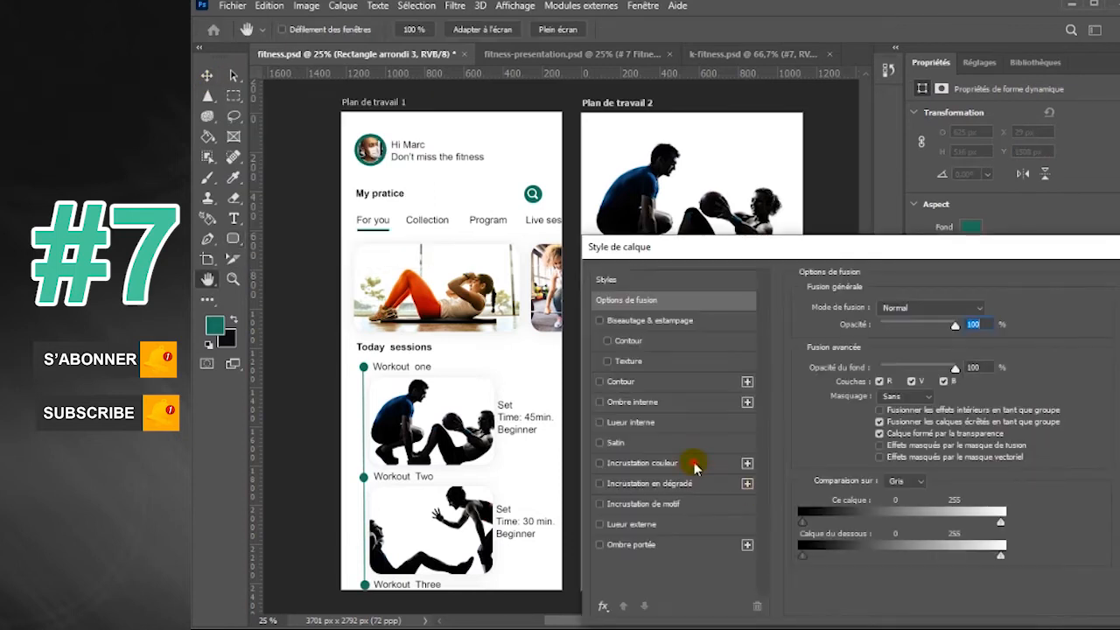
left_click(674, 463)
left_click(672, 544)
key("Return")
Reposition the card slightly higher on the white panel and place a copy beside it, running past the artboard's right edge
left_click(206, 75)
left_click_drag(662, 447, 672, 443)
left_click_drag(805, 440, 797, 443)
Draw a green rounded-rectangle button about 781 × 160 px beneath the two cards
left_click(235, 240)
left_click(308, 254)
left_click_drag(619, 524, 727, 530)
key("v")
Place the image Merkmale-Fitness-Coach.jpg directly above the Rectangle arrondi 3 layer, covering the first card
left_click(669, 461)
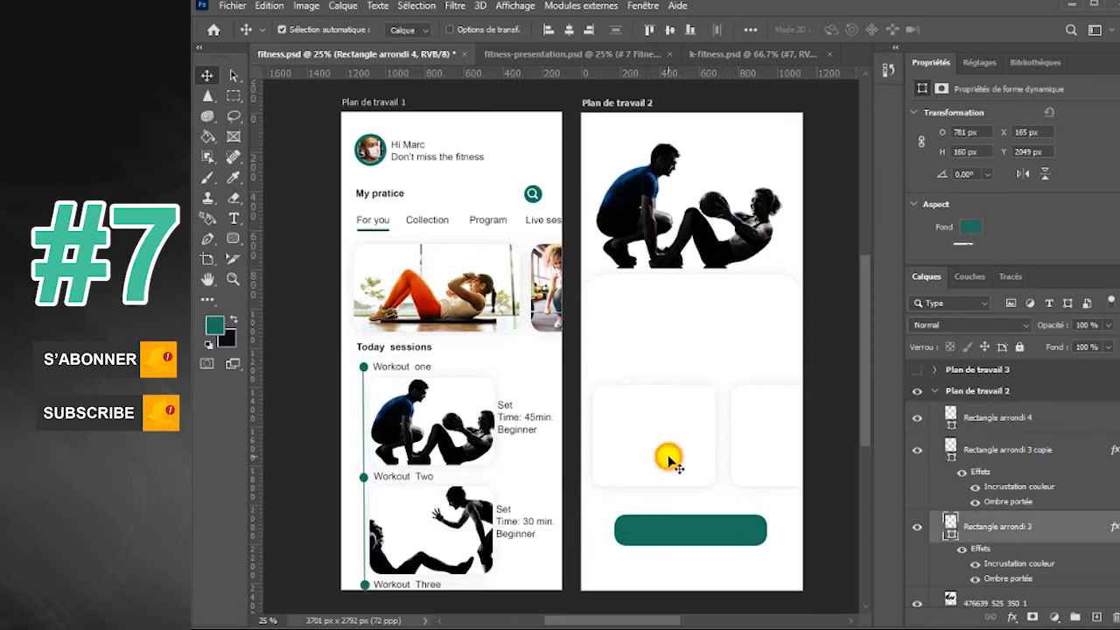
left_click(1096, 618)
left_click(232, 5)
left_click(268, 316)
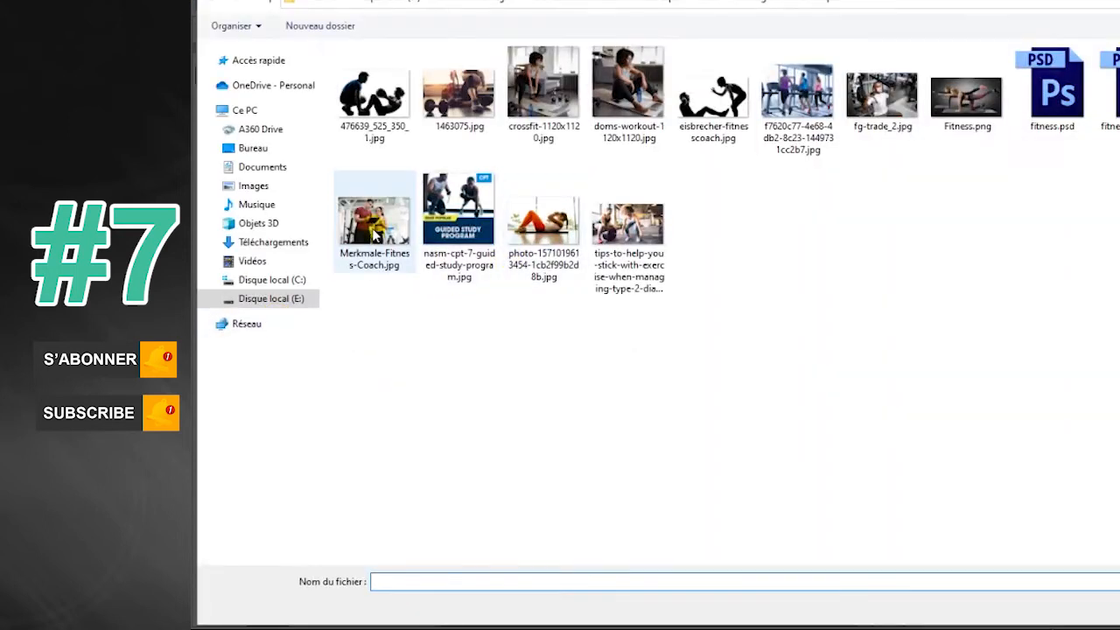
double_click(373, 232)
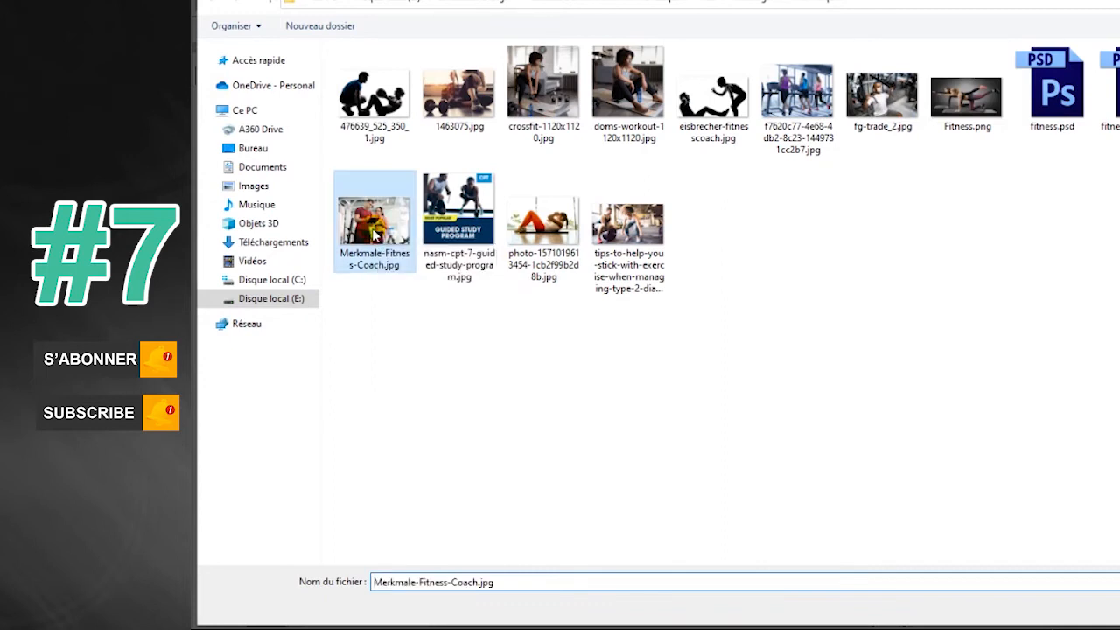
left_click_drag(725, 350, 696, 432)
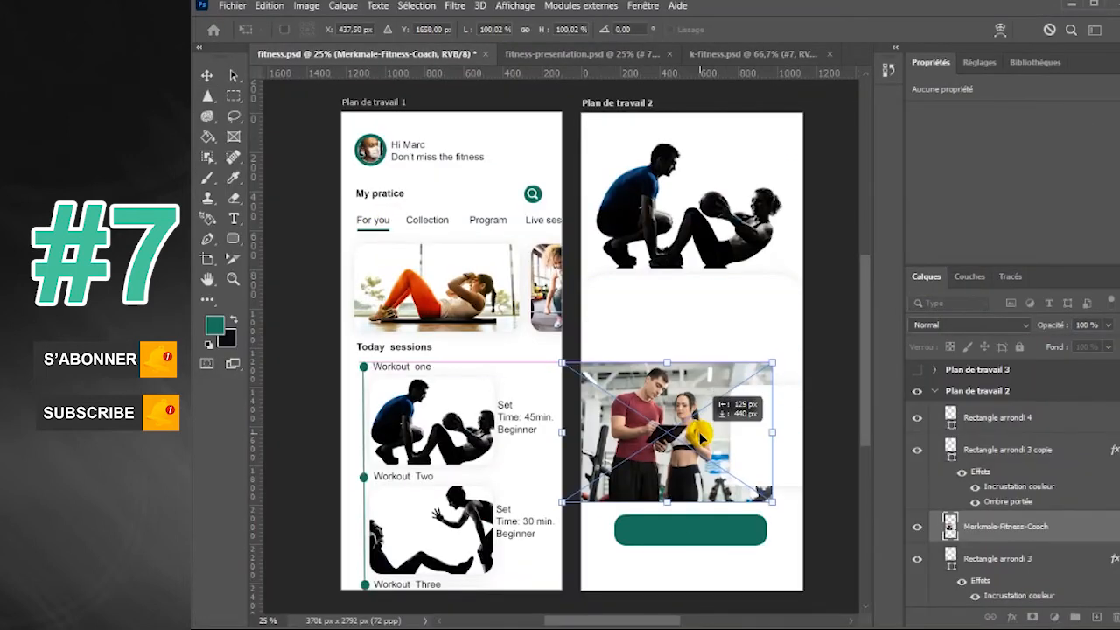
key("Return")
Clip the Merkmale-Fitness-Coach photo to the first card, hide the card's colour overlay and adjust the photo's position inside it
right_click(1067, 526)
left_click(1104, 312)
left_click_drag(695, 434, 689, 446)
Place the image medical-fitnesscoach.jpg directly above the Rectangle arrondi 3 copie layer, covering the second card
left_click(1063, 456)
left_click(1095, 617)
left_click(233, 5)
left_click(300, 321)
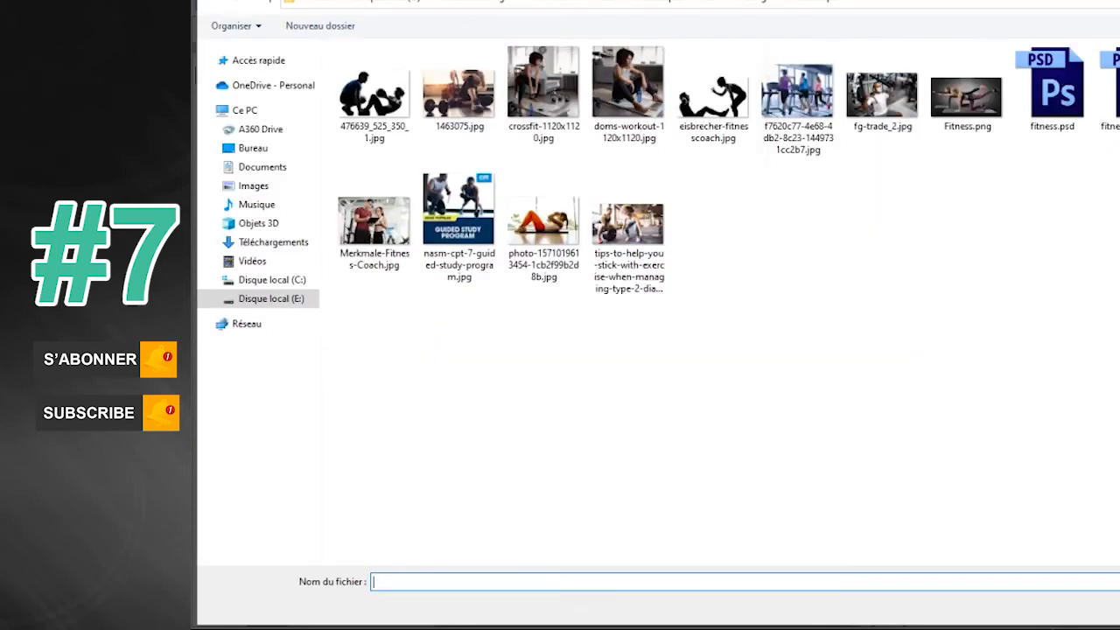
double_click(460, 208)
left_click_drag(701, 318, 764, 410)
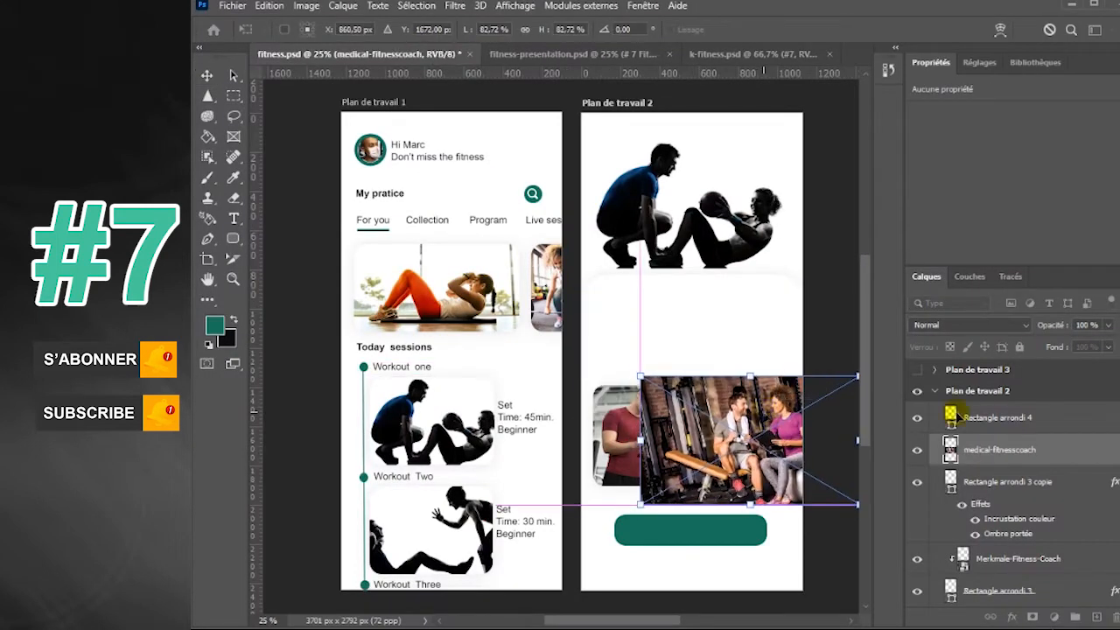
key("Return")
Clip the medical-fitnesscoach photo to the second card, hide the card's colour overlay and shift the photo right inside it
right_click(1061, 453)
left_click(1084, 313)
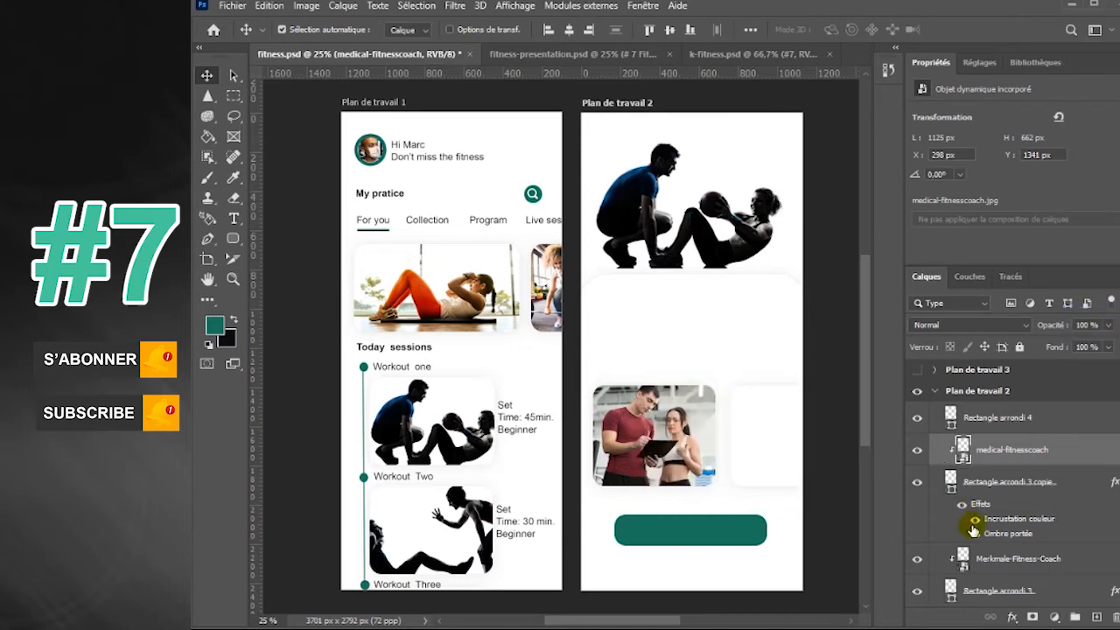
left_click_drag(764, 465, 776, 464)
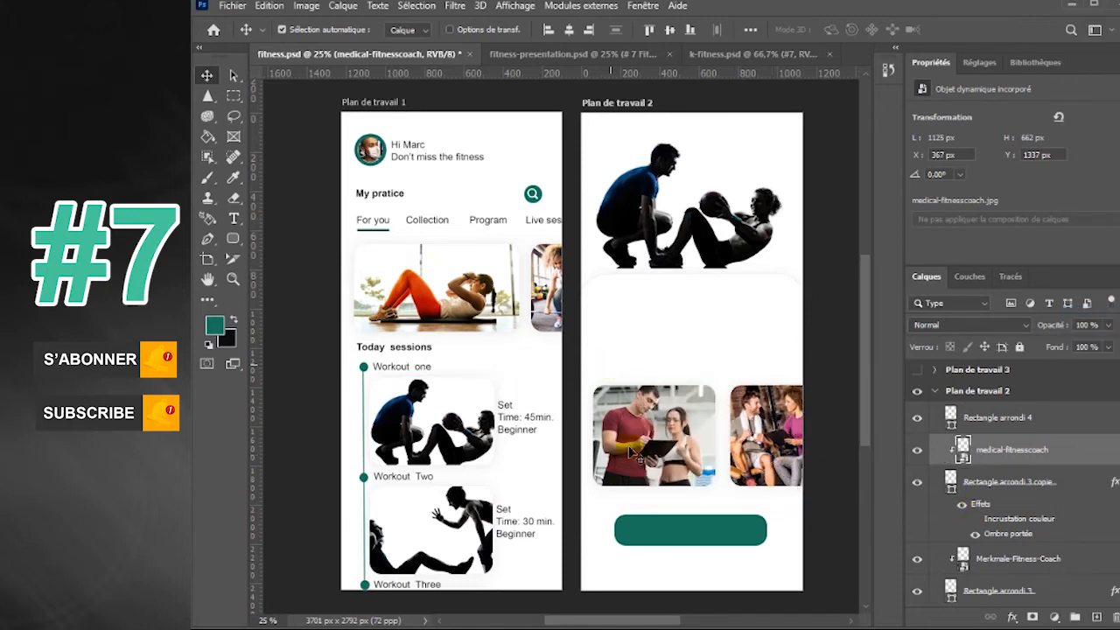
Add the text "Let's start" in Arial Regular 50 pt on the white panel and copy it onto the green button
left_click(235, 220)
left_click(641, 325)
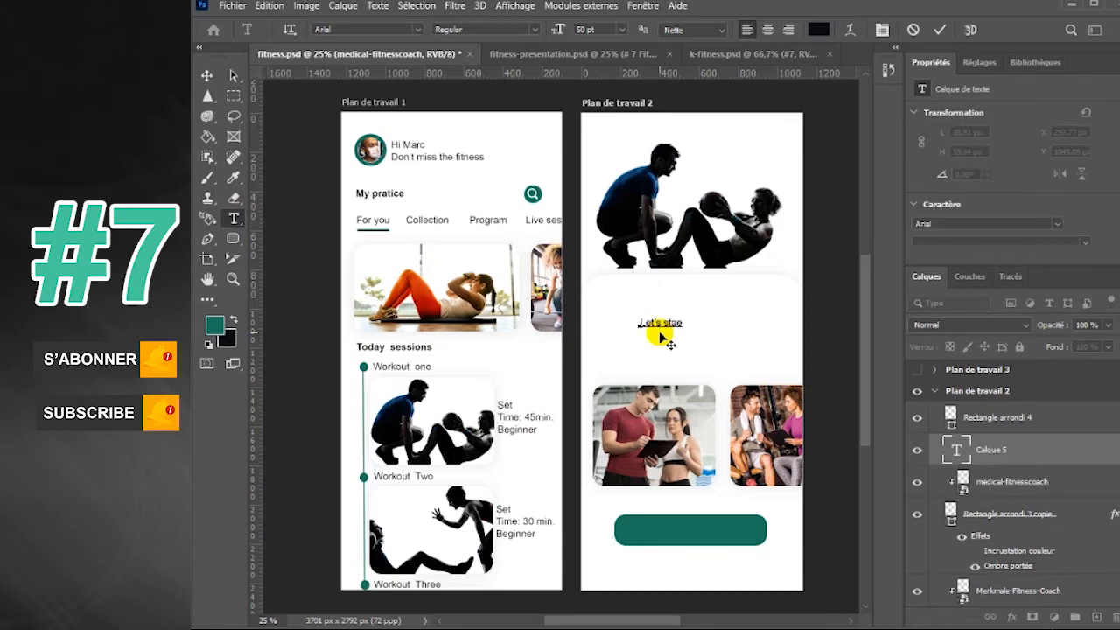
left_click(209, 77)
left_click_drag(671, 323, 706, 530)
Colour the copied "Let's start" text white and bring it in front of the green button layer
left_click(234, 220)
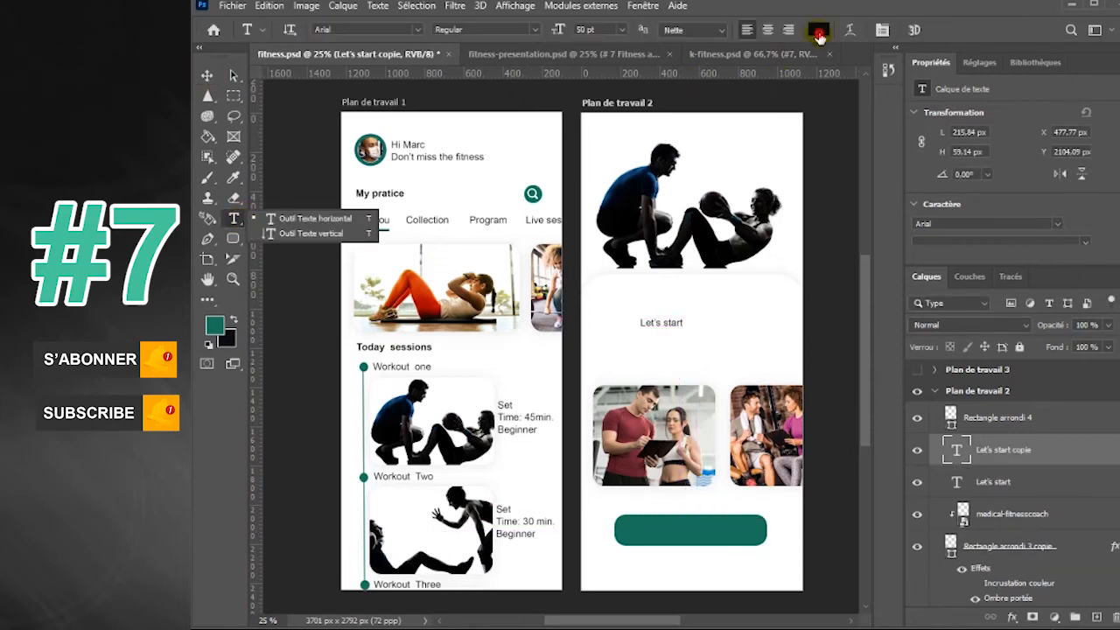
left_click(819, 31)
left_click(588, 314)
left_click(995, 307)
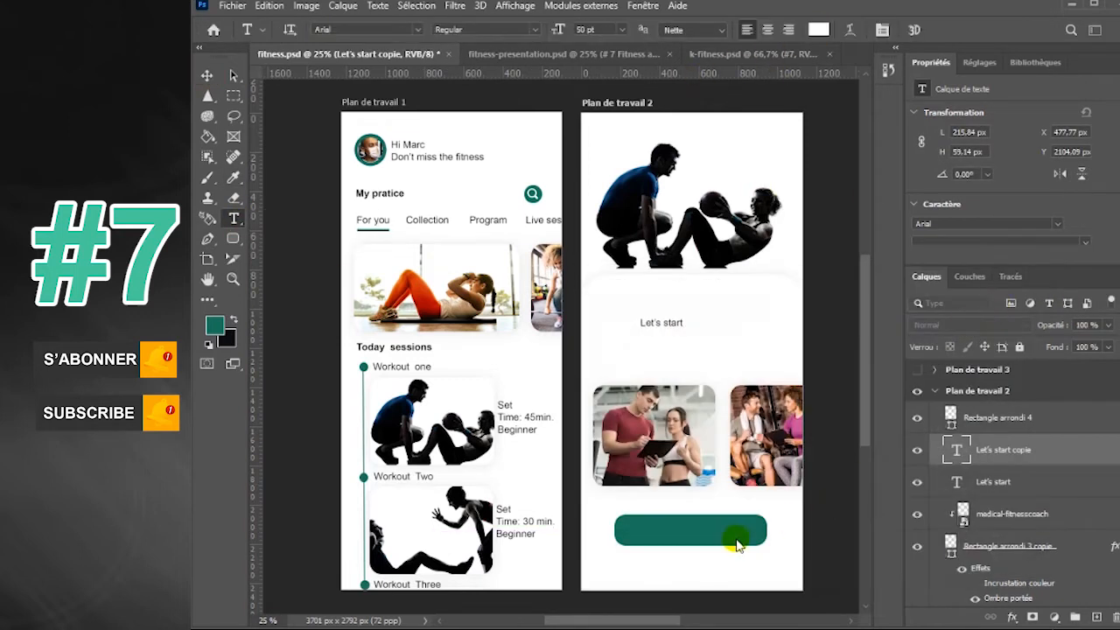
left_click_drag(1019, 417, 1004, 471)
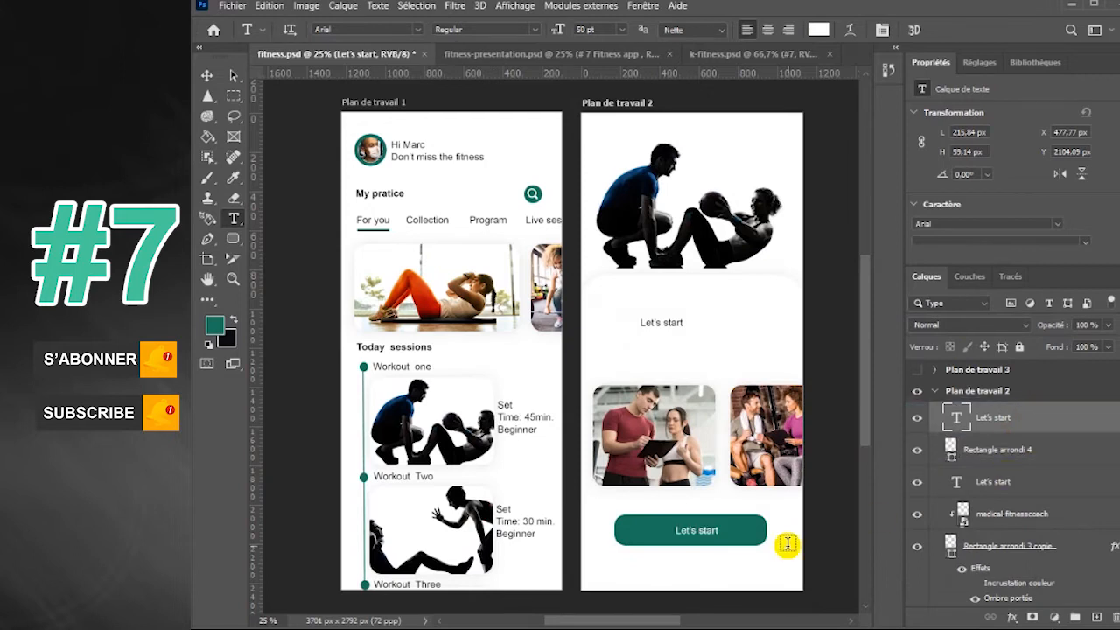
Scale the button's "Let's start" label to about 106 % and nudge it left to centre it on the button
key("ctrl+t")
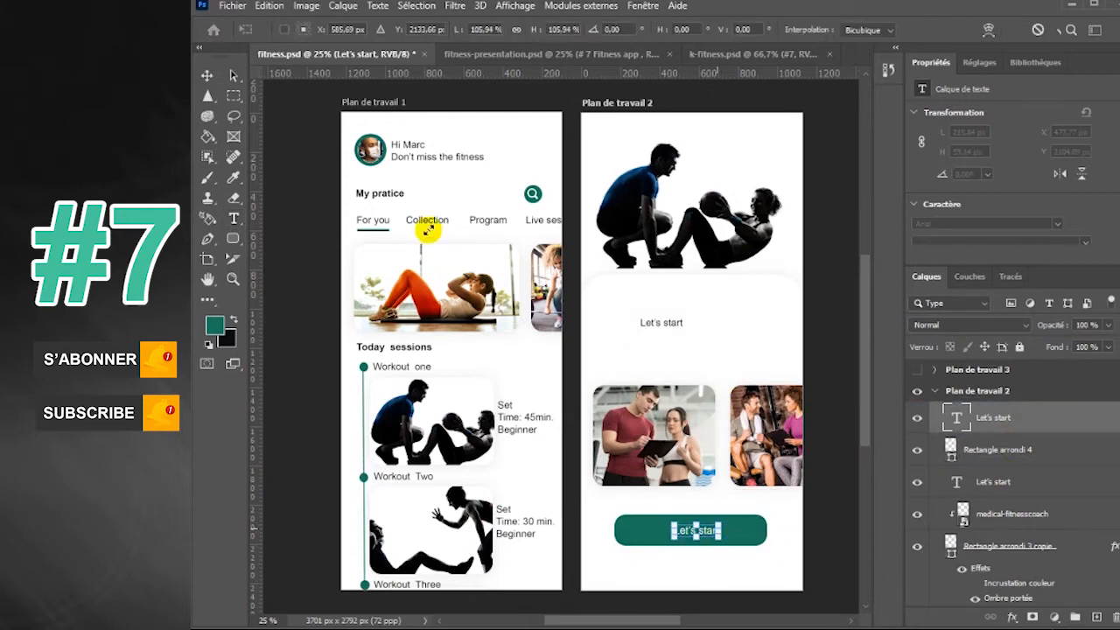
key("Return")
left_click(207, 76)
key("shift+Left")
key("shift+Left")
Draw a circled right-arrow custom shape from left-right-arrows-Shapes4FREE, about 81 × 81 px, at the right end of the green button
left_click(235, 238)
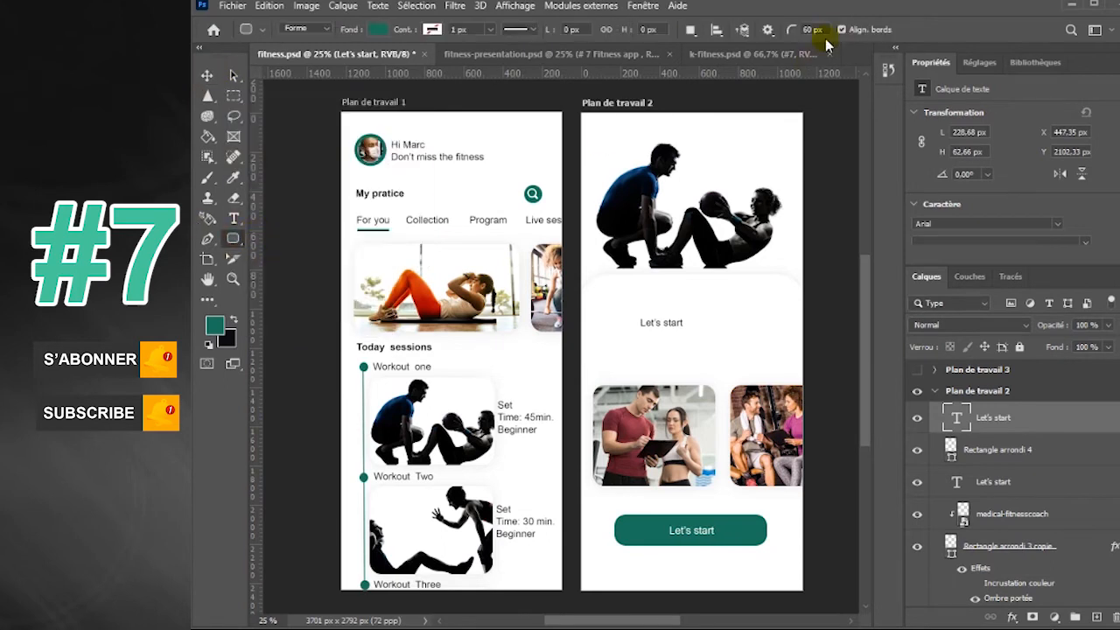
left_click(841, 31)
left_click(693, 313)
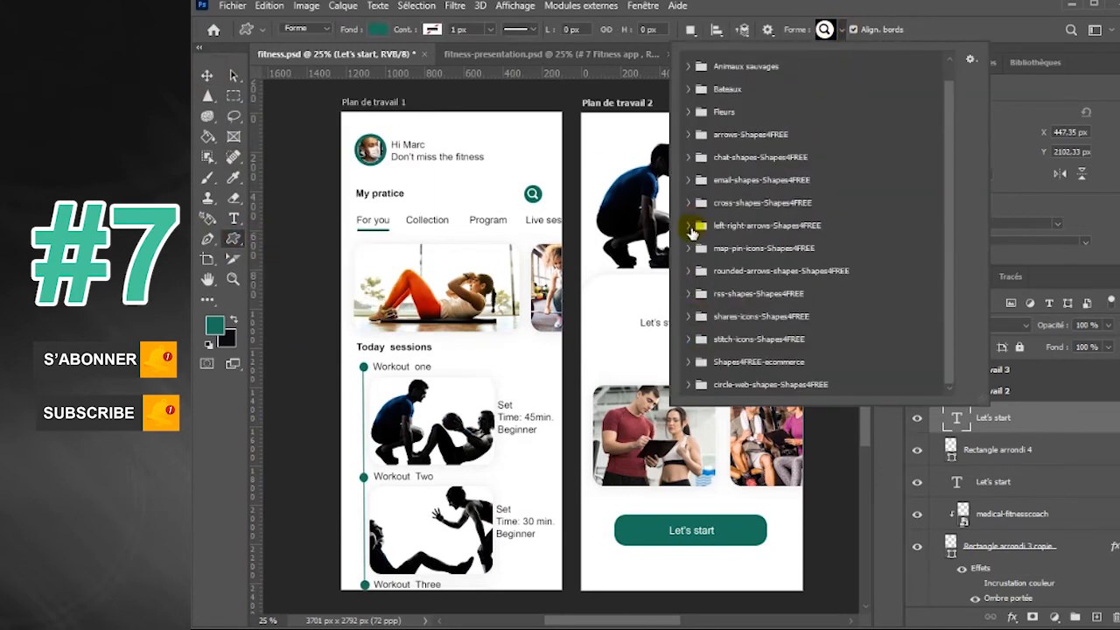
left_click(691, 225)
left_click(809, 250)
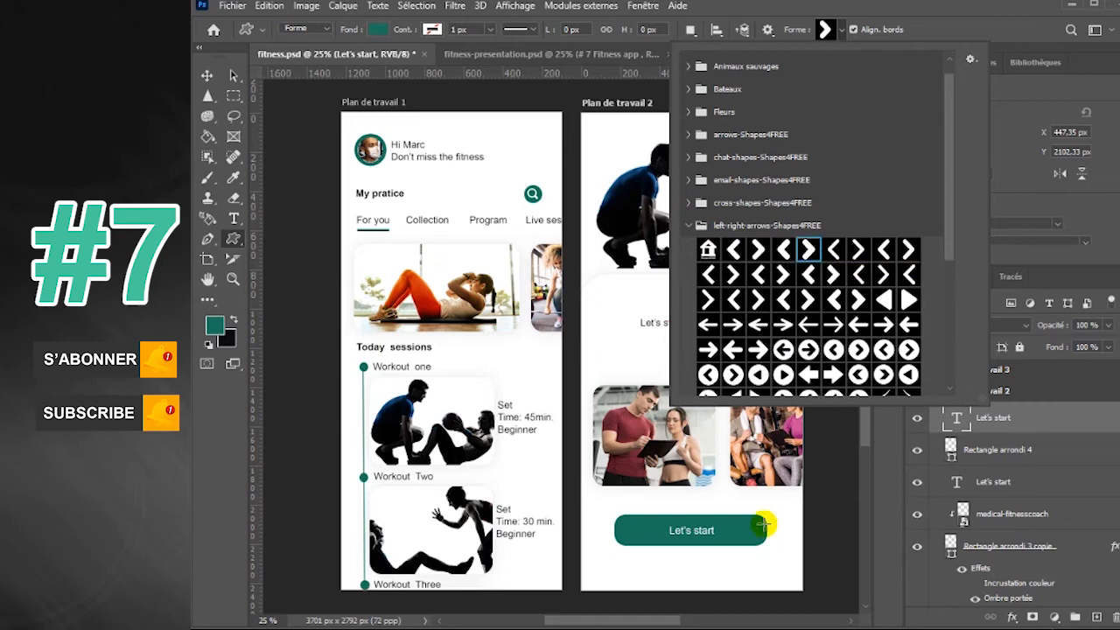
left_click_drag(749, 525, 765, 544)
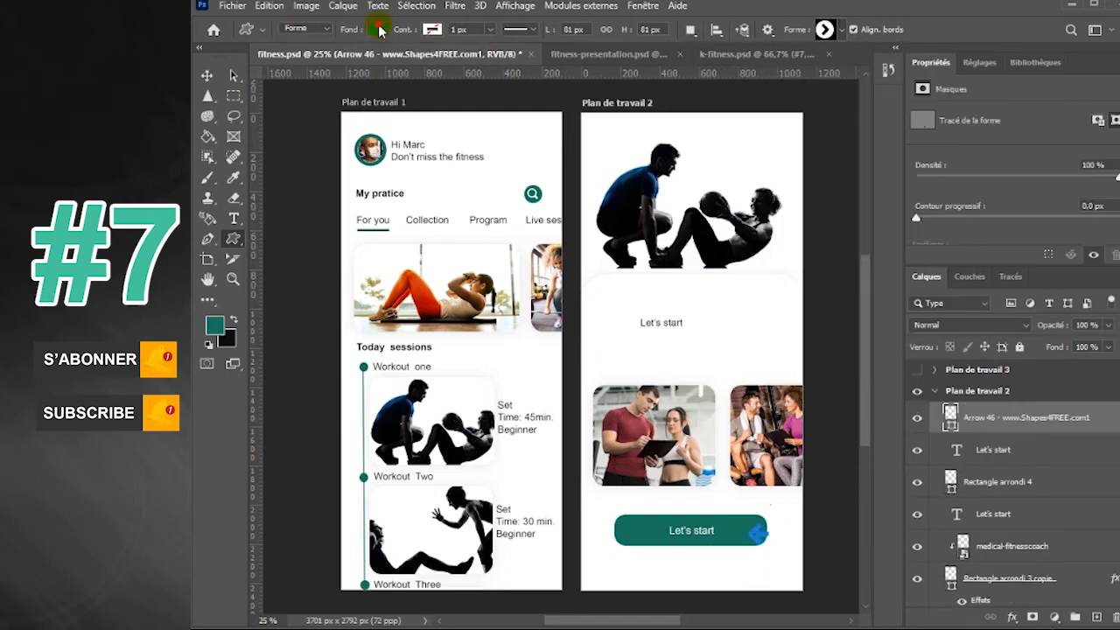
Fill the arrow shape with white and shift it slightly left so it sits inside the button
left_click(376, 30)
left_click(378, 31)
left_click(207, 80)
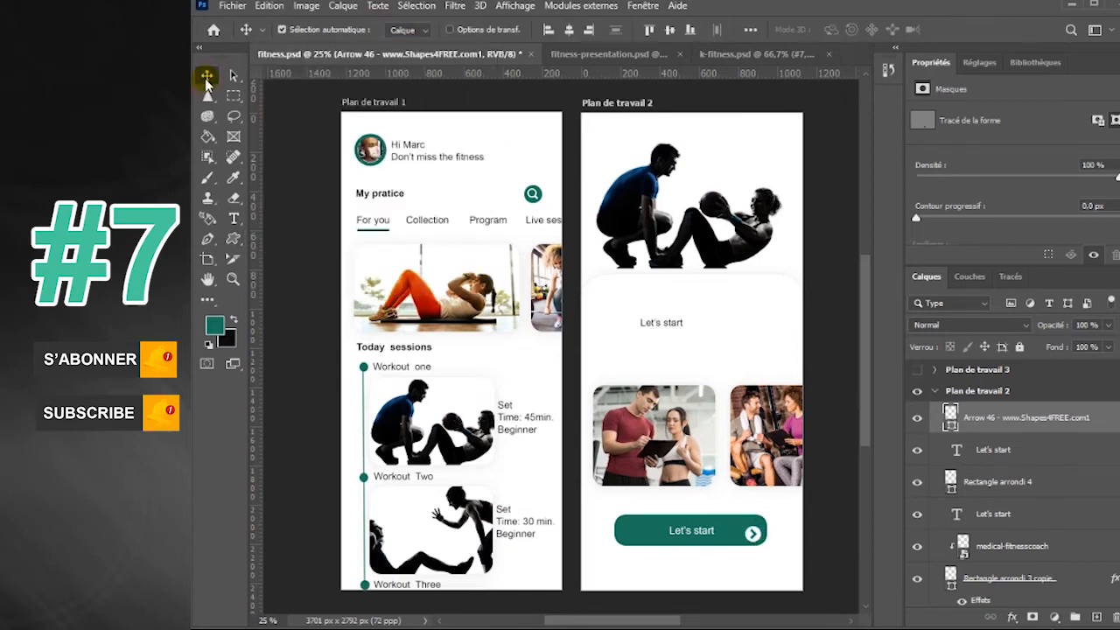
left_click(707, 539)
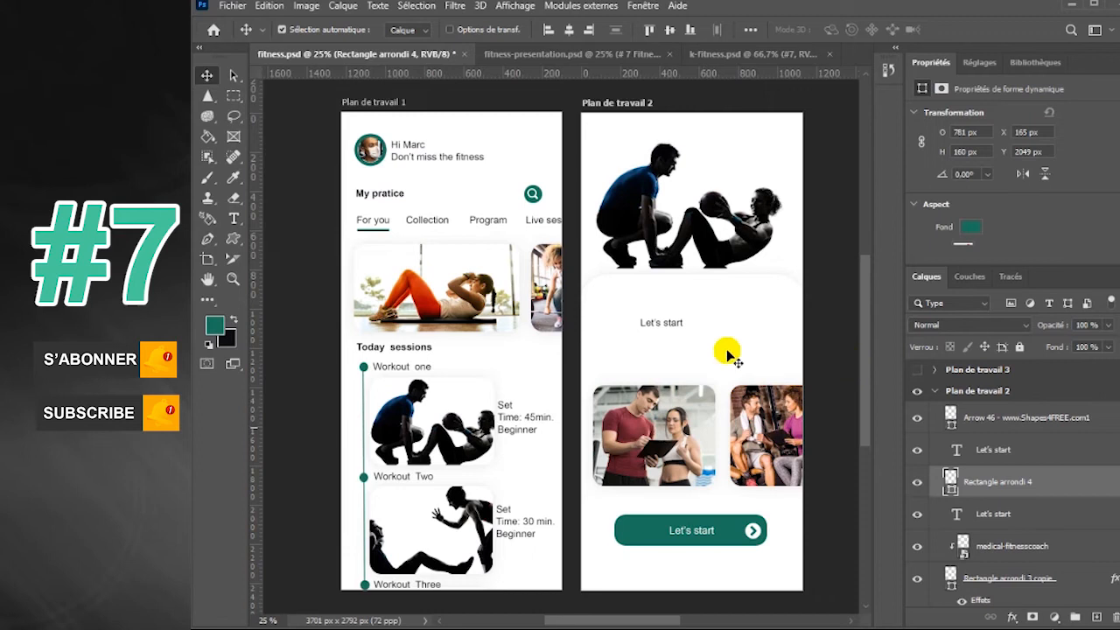
Copy the panel's "Let's start" text beneath the first photo card and put a "Lorem Ipsum" text at the panel's top
double_click(672, 324)
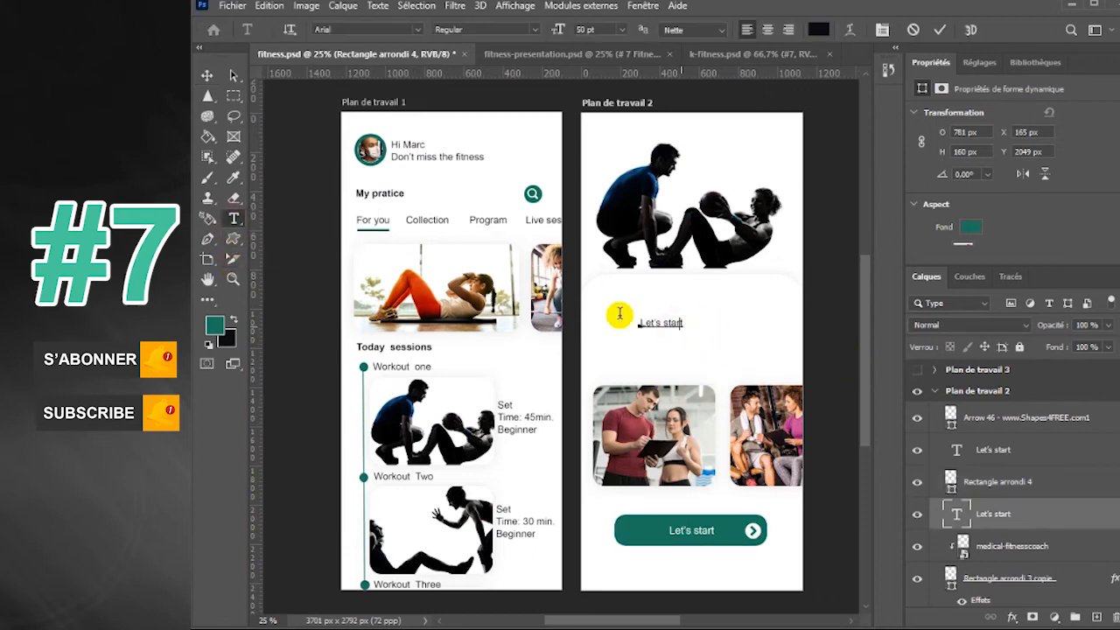
left_click(941, 30)
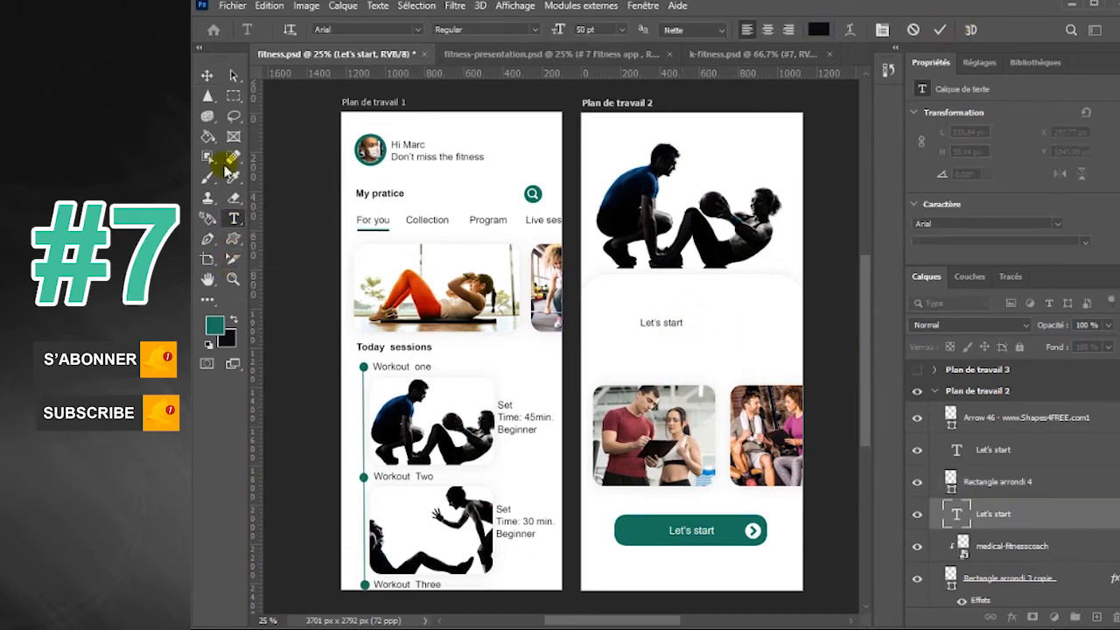
left_click(208, 77)
left_click_drag(702, 314, 645, 494)
left_click(675, 324)
Replace the copied text beneath the first photo card with "Private session"
left_click(234, 220)
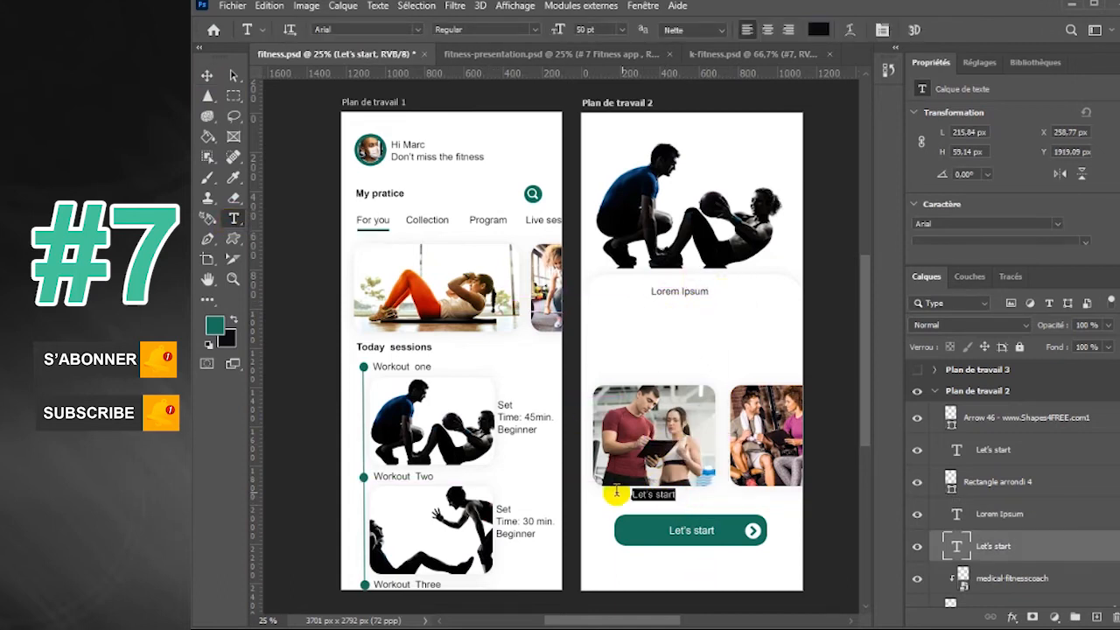
left_click(617, 494)
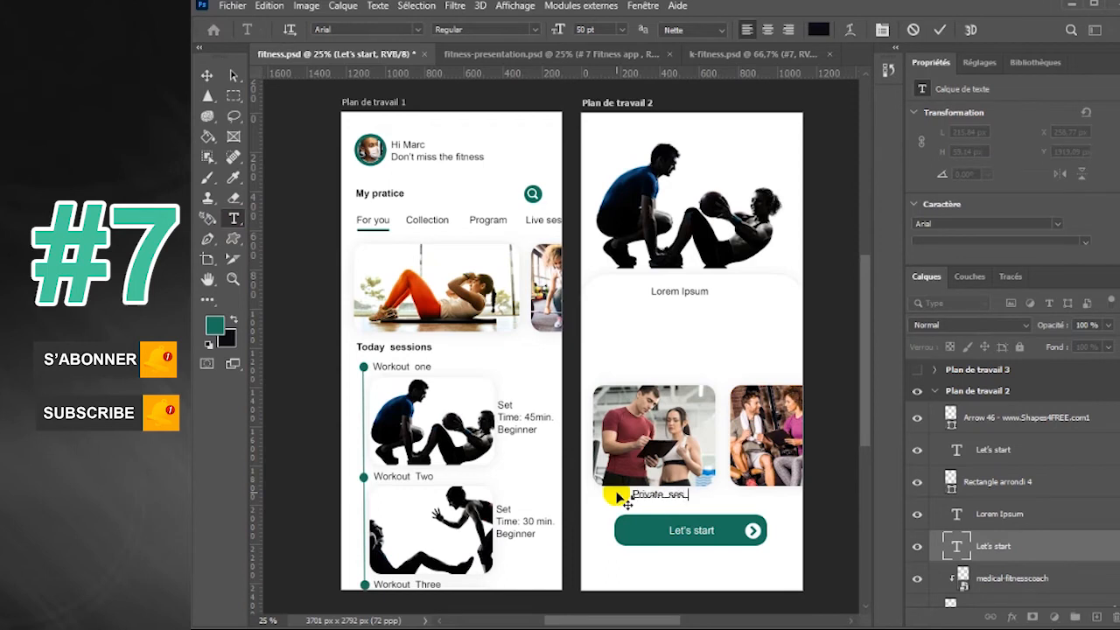
left_click_drag(690, 499, 785, 494)
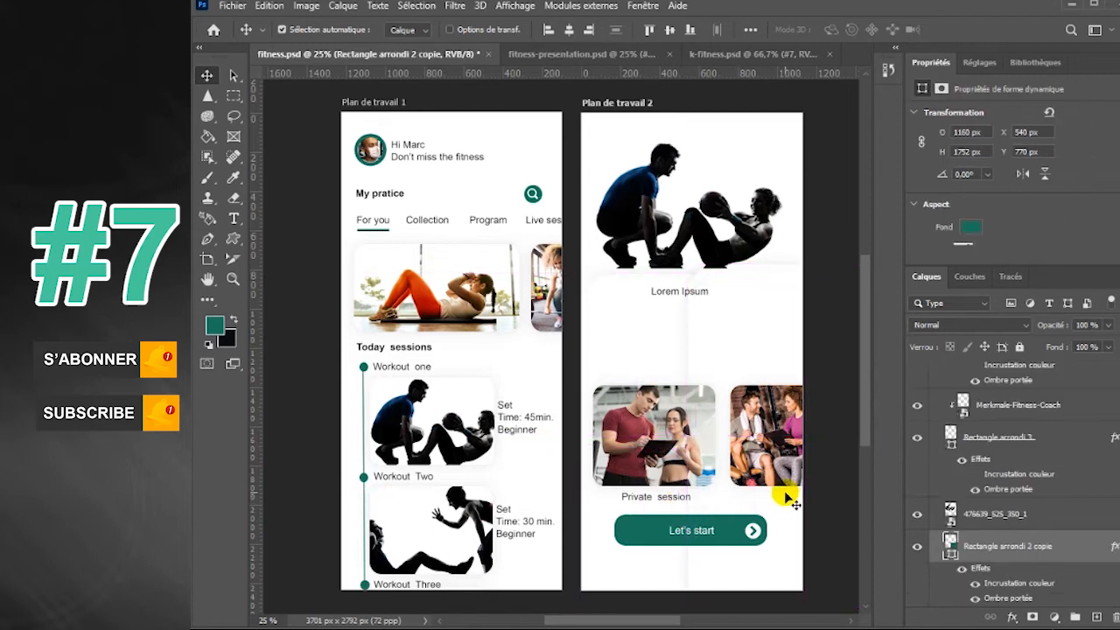
left_click_drag(761, 345, 753, 354)
left_click(831, 595)
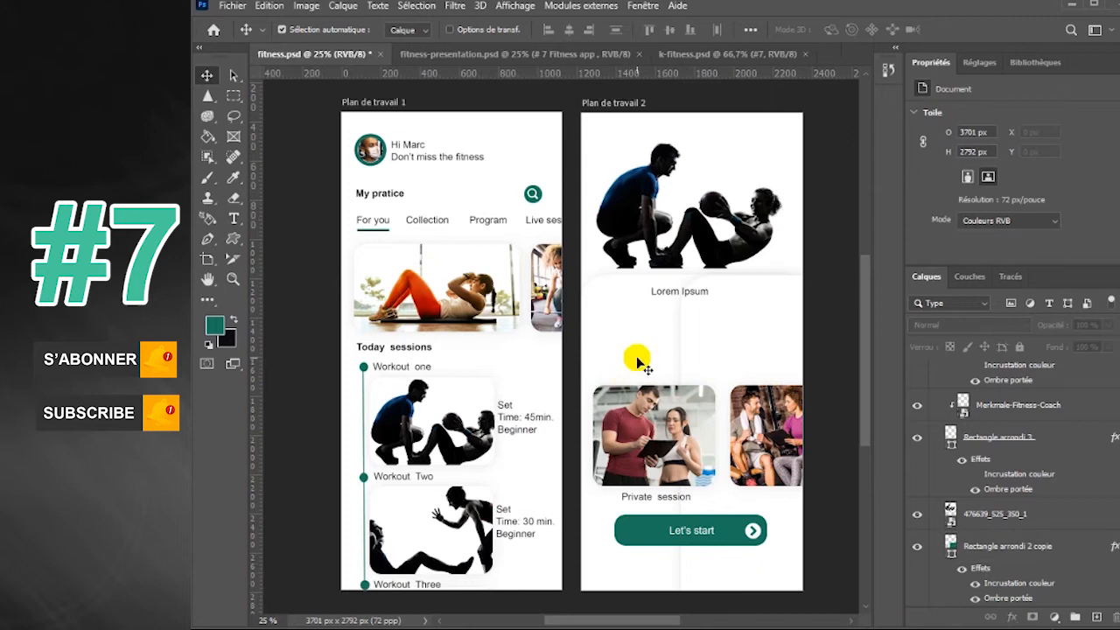
left_click(750, 348)
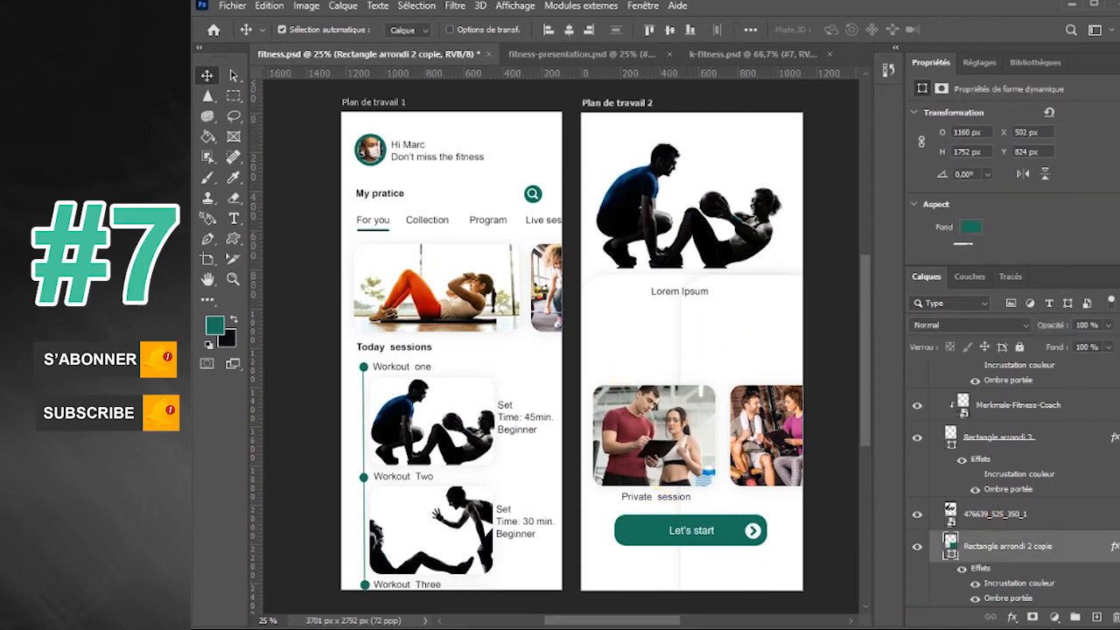
key("Delete")
Copy the "Private session" caption beneath the second photo, reword it as "Join us now" and shift it right
left_click_drag(685, 507, 727, 496)
key("t")
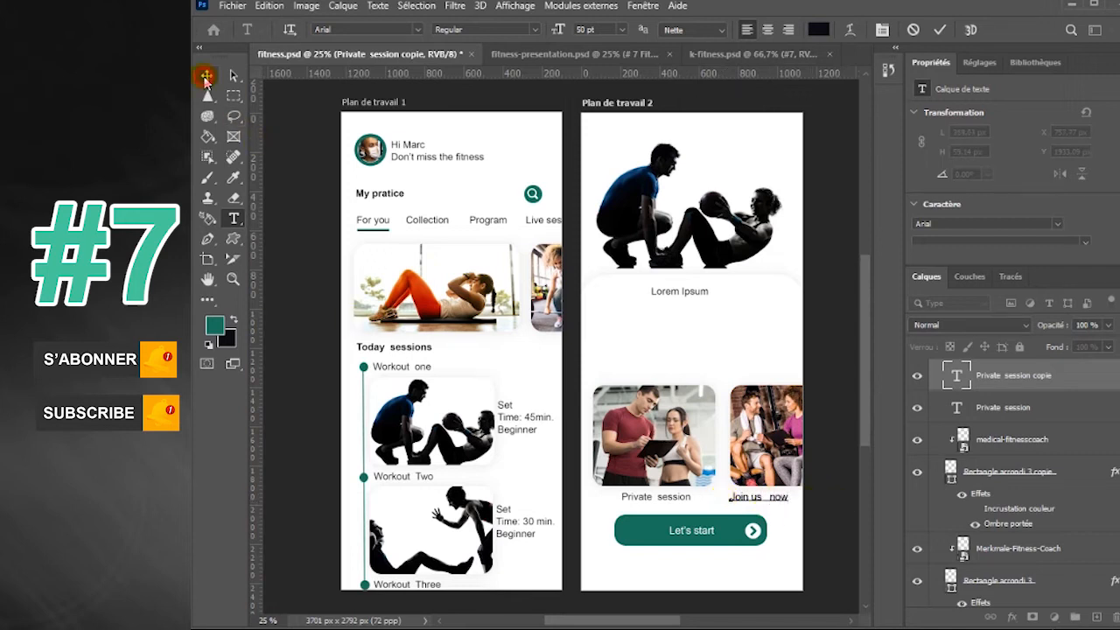
left_click(233, 218)
left_click(774, 496)
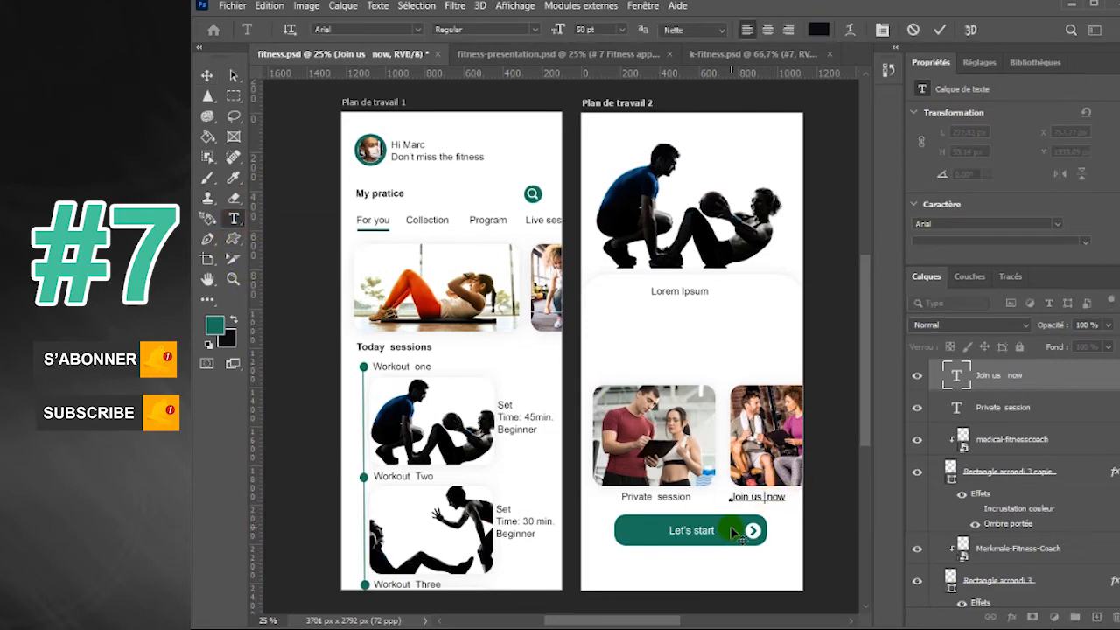
left_click(207, 75)
left_click_drag(775, 495, 795, 502)
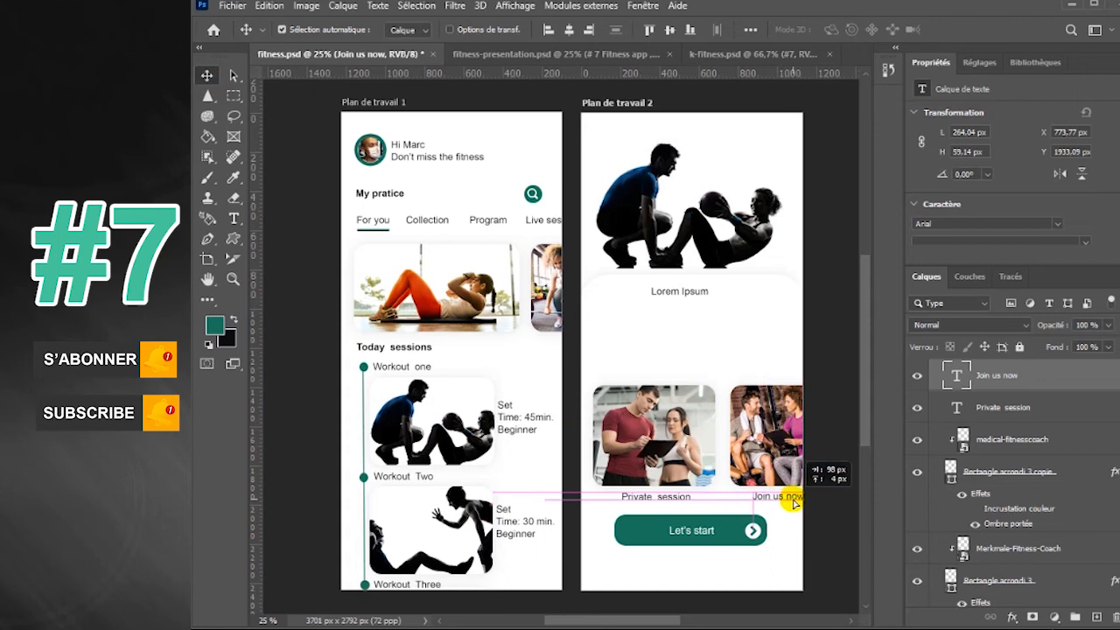
Select the green button's rectangle, label and arrow layers together and adjust their position beneath the photos
left_click(735, 530)
left_click_drag(1118, 447, 1115, 448)
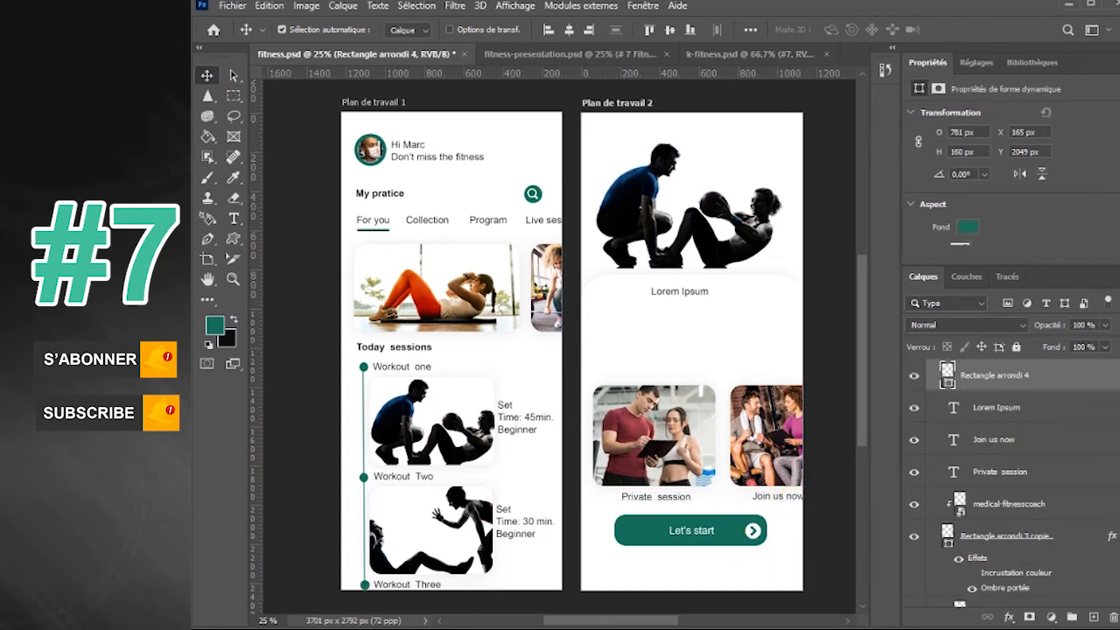
scroll(1013, 407, "up", 2)
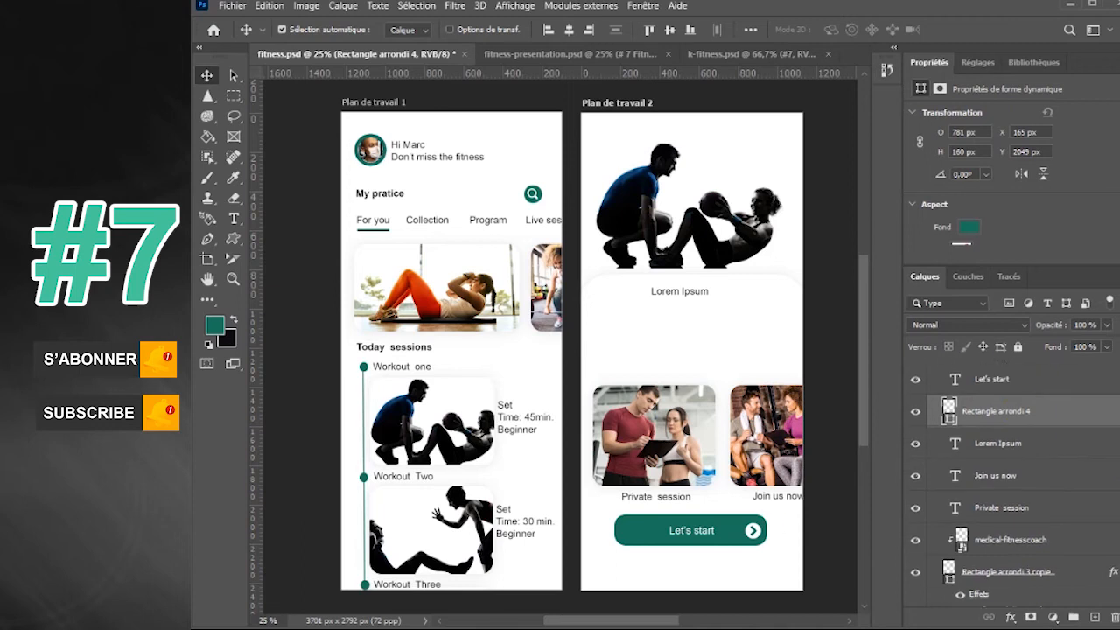
left_click(1012, 405, "shift")
left_click(1006, 363, "shift")
left_click_drag(723, 530, 725, 540)
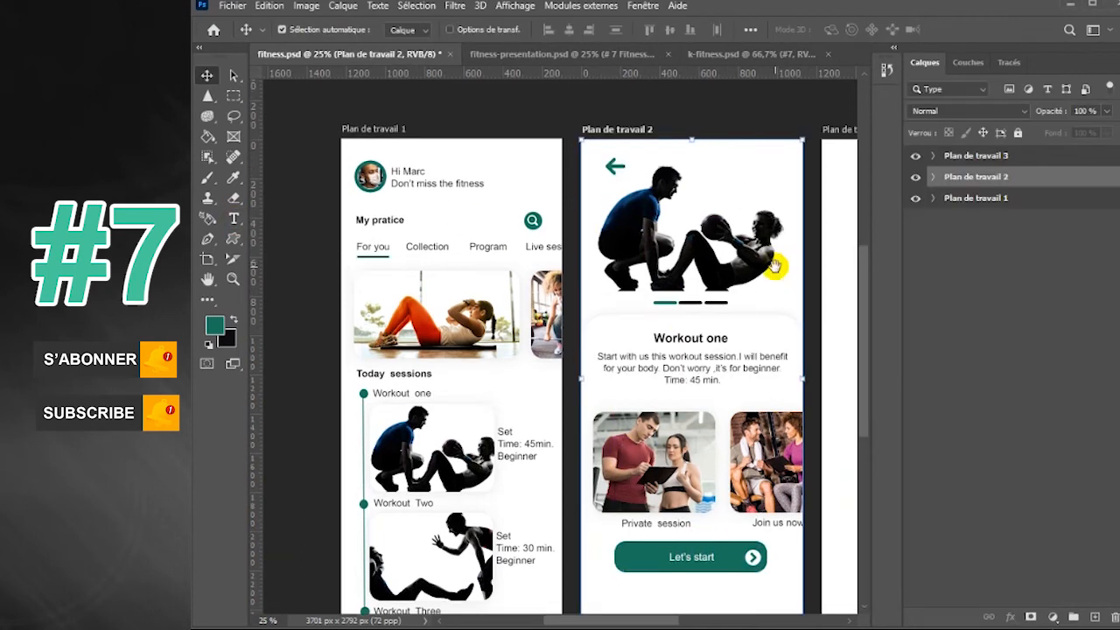
Draw a green rounded rectangle about 897 by 820 px with 60 px corners in the upper part of Plan de travail 3
left_click_drag(775, 265, 521, 275)
left_click(1009, 157)
left_click(232, 5)
mouse_move(298, 247)
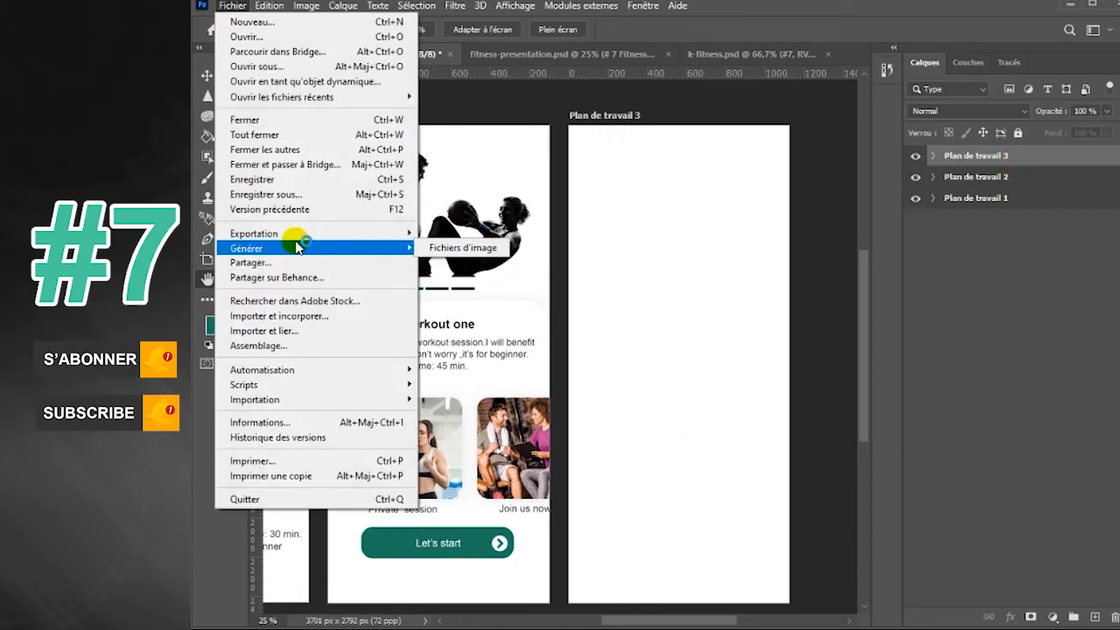
left_click(611, 285)
right_click(238, 241)
left_click(302, 254)
left_click_drag(595, 199, 769, 355)
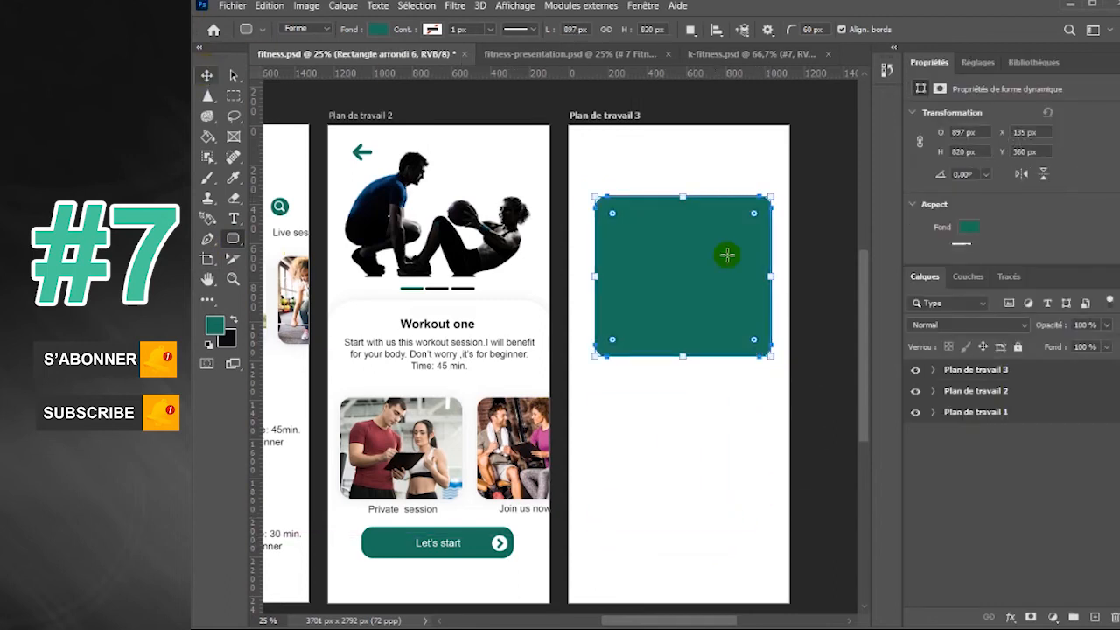
Duplicate the rounded rectangle downward to Y 1048 px, overlapping the original, and expand the layers of Plan de travail 3
key("v")
left_click_drag(707, 300, 718, 437)
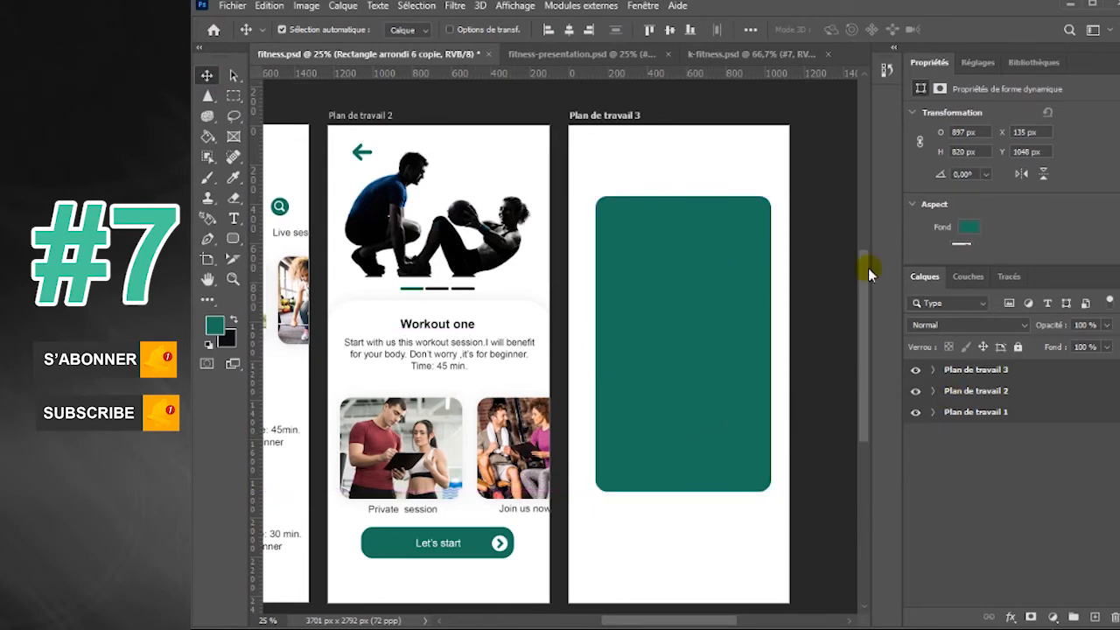
left_click(643, 5)
left_click(699, 425)
left_click(932, 155)
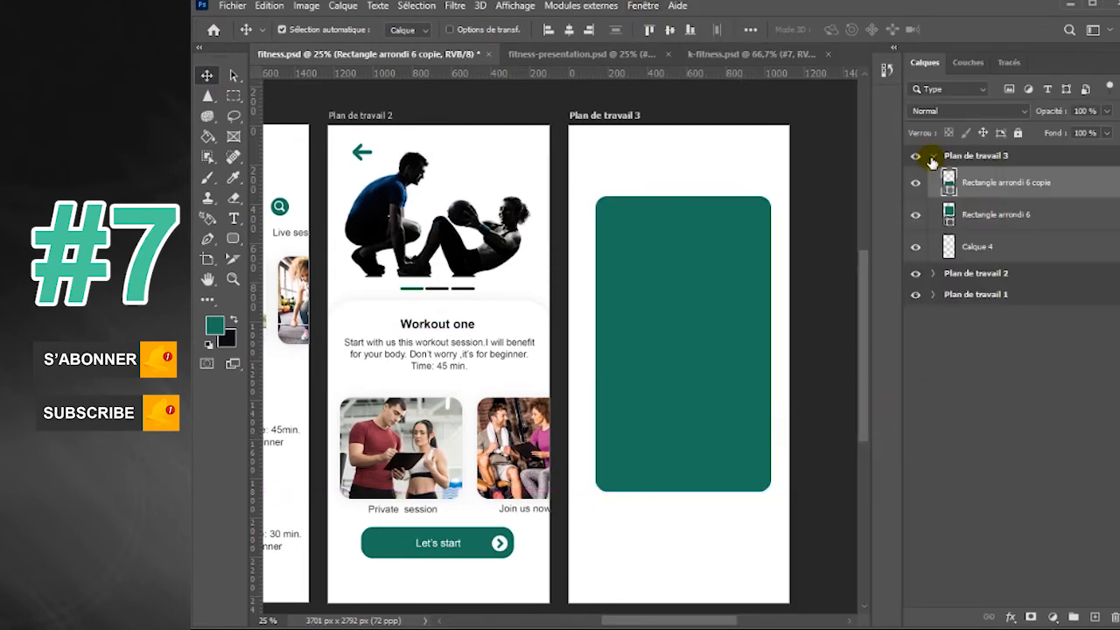
left_click(1012, 214)
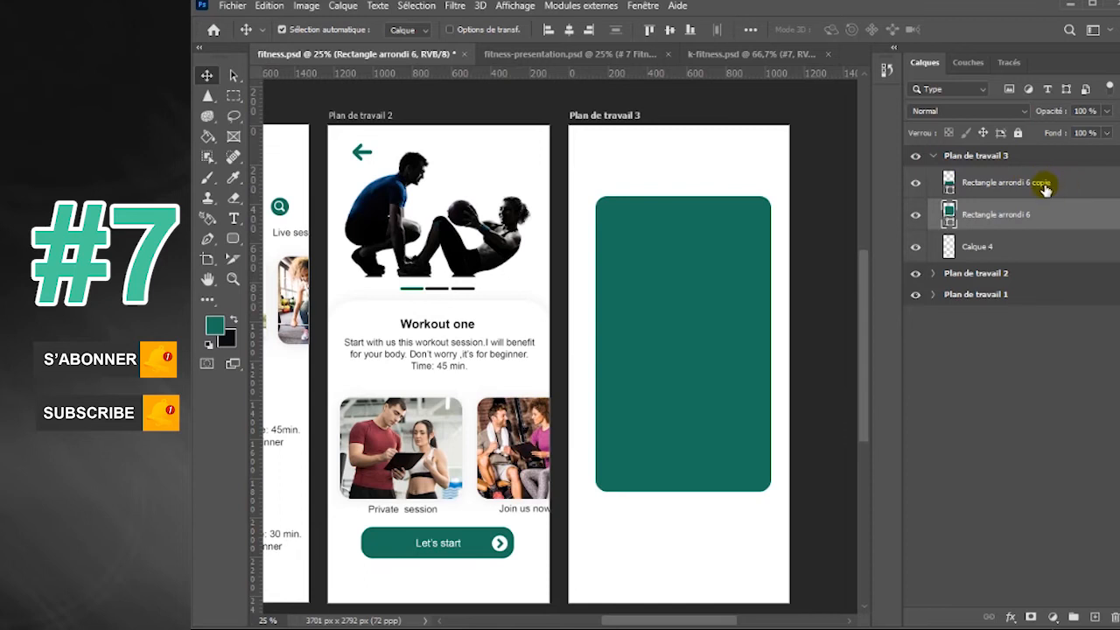
left_click(1059, 185)
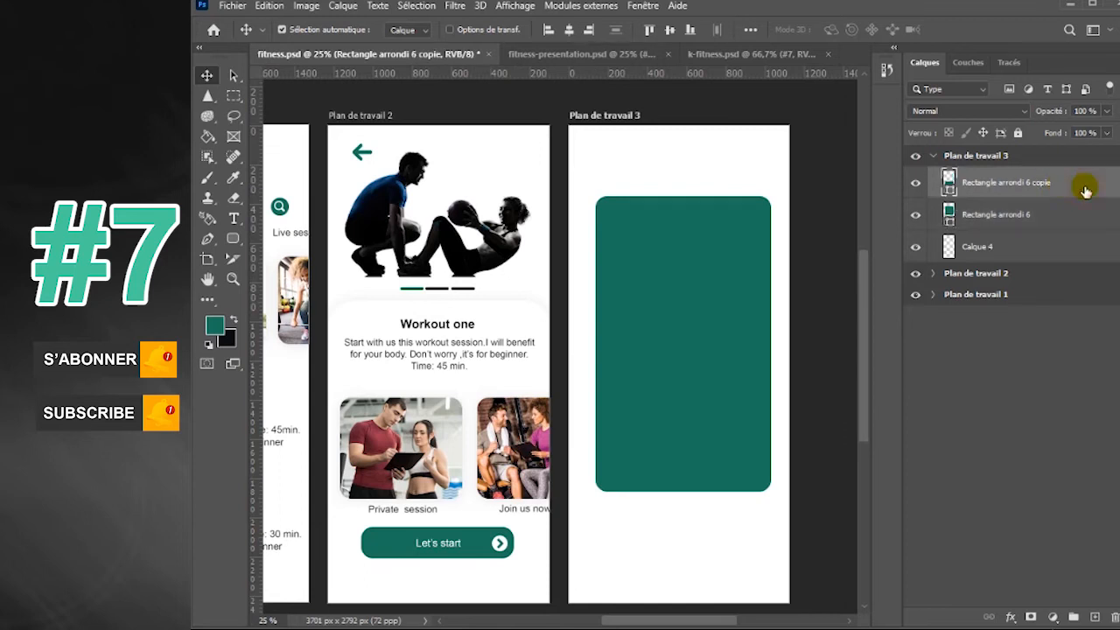
double_click(1085, 190)
left_click(674, 464)
left_click_drag(835, 249, 841, 201)
key("Escape")
left_click(1074, 250)
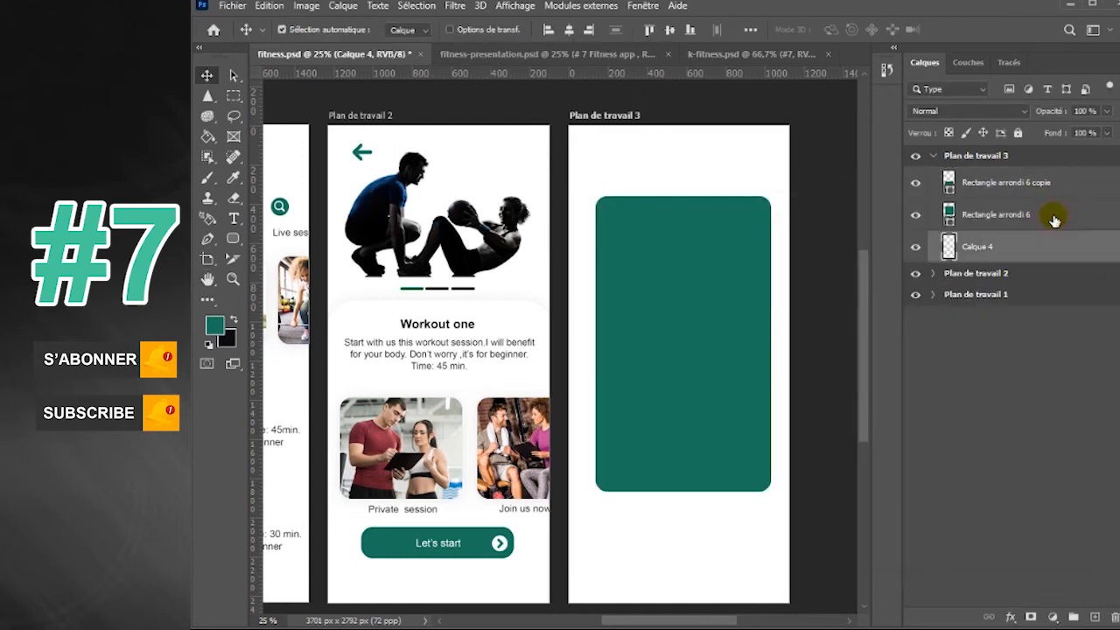
Give the upper rounded rectangle a white color overlay and a drop shadow
left_click(1054, 218)
double_click(1054, 218)
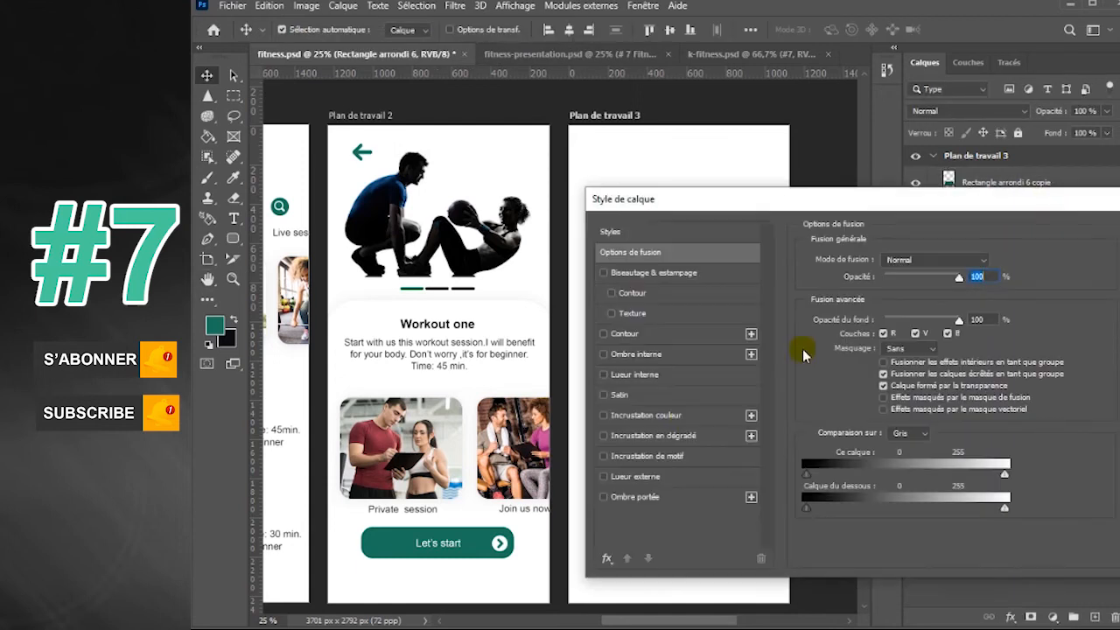
left_click(688, 416)
left_click_drag(778, 195, 834, 216)
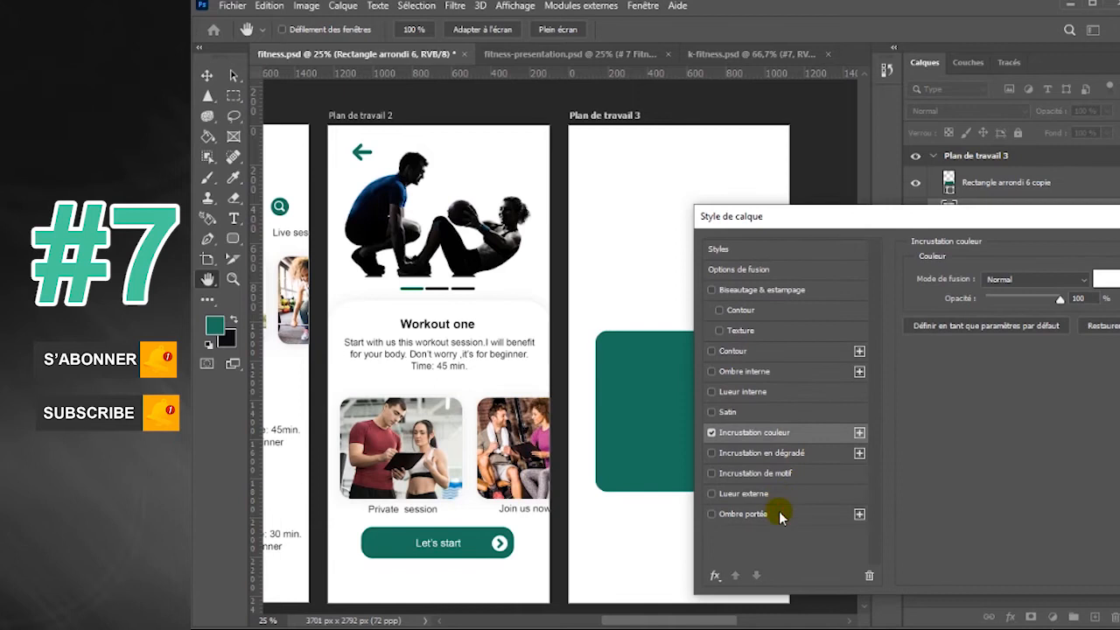
left_click(781, 515)
key("Return")
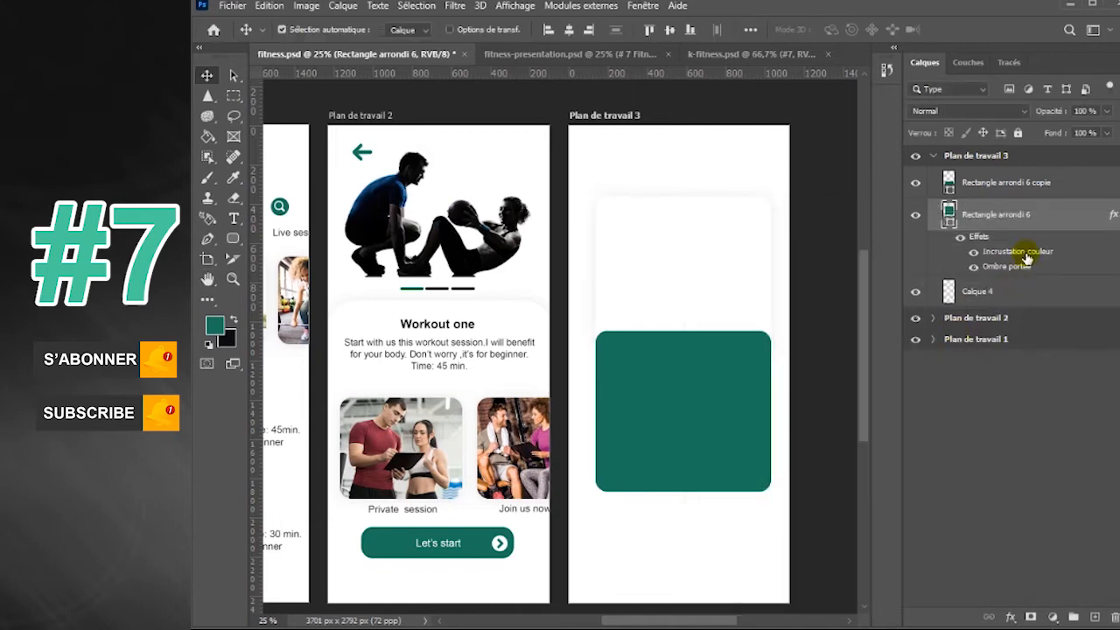
Add a drop shadow with 10% opacity and 3 px distance to the lower green rectangle
left_click(1060, 183)
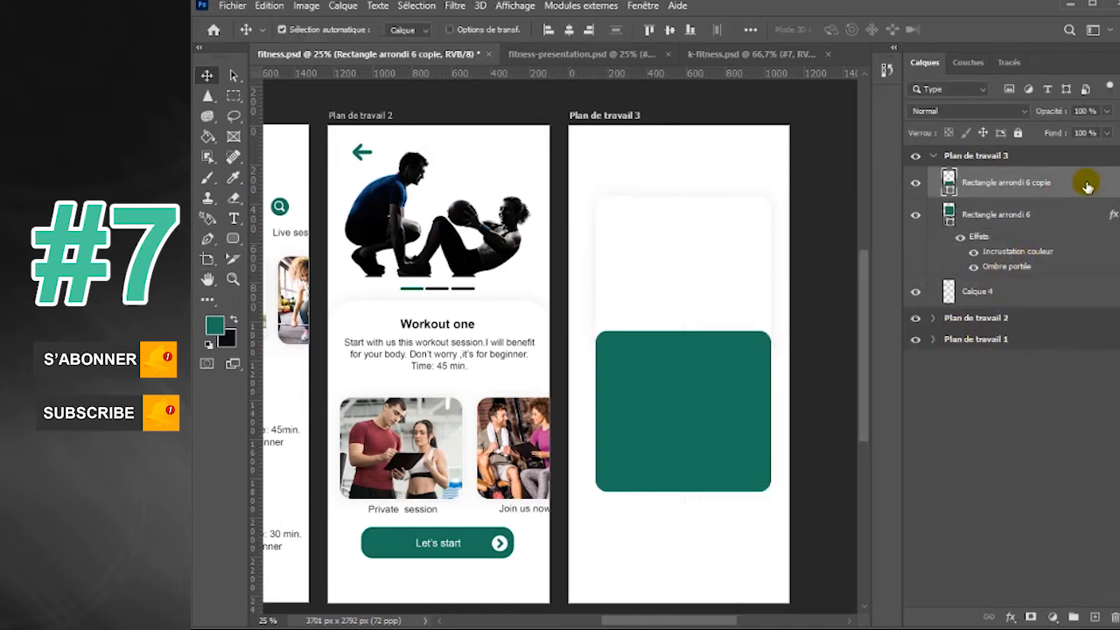
double_click(1085, 186)
left_click(744, 514)
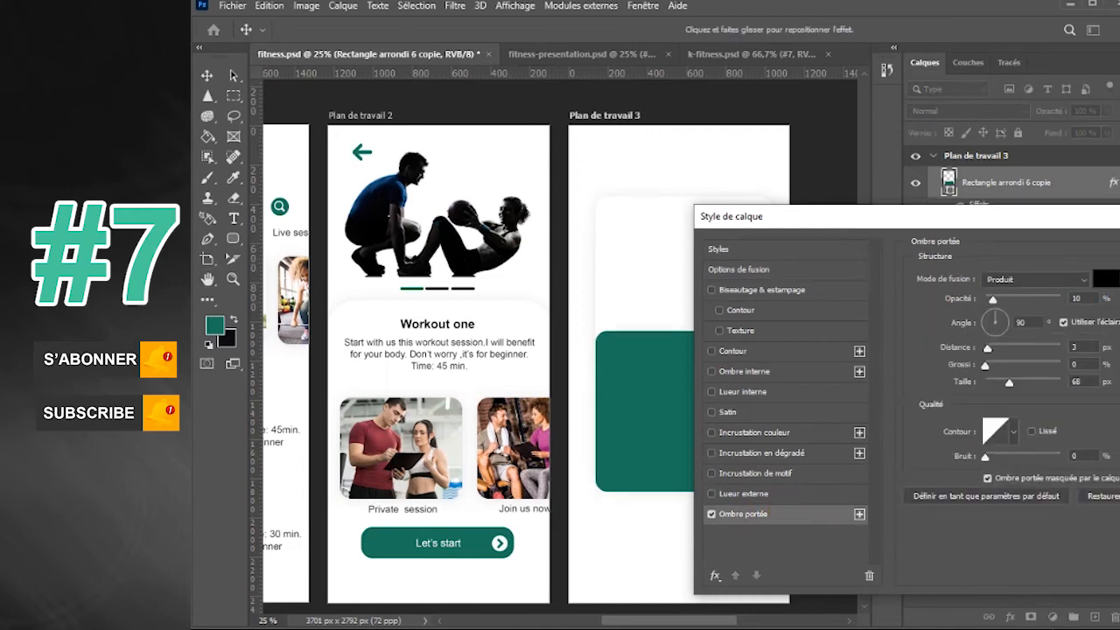
key("Return")
Enlarge both rounded rectangles together to about 104% so they sit wider on the artboard
left_click(1032, 249, "shift")
key("ctrl+t")
mouse_move(761, 194)
left_mouse_down()
mouse_move(780, 178)
mouse_move(772, 188)
left_mouse_up()
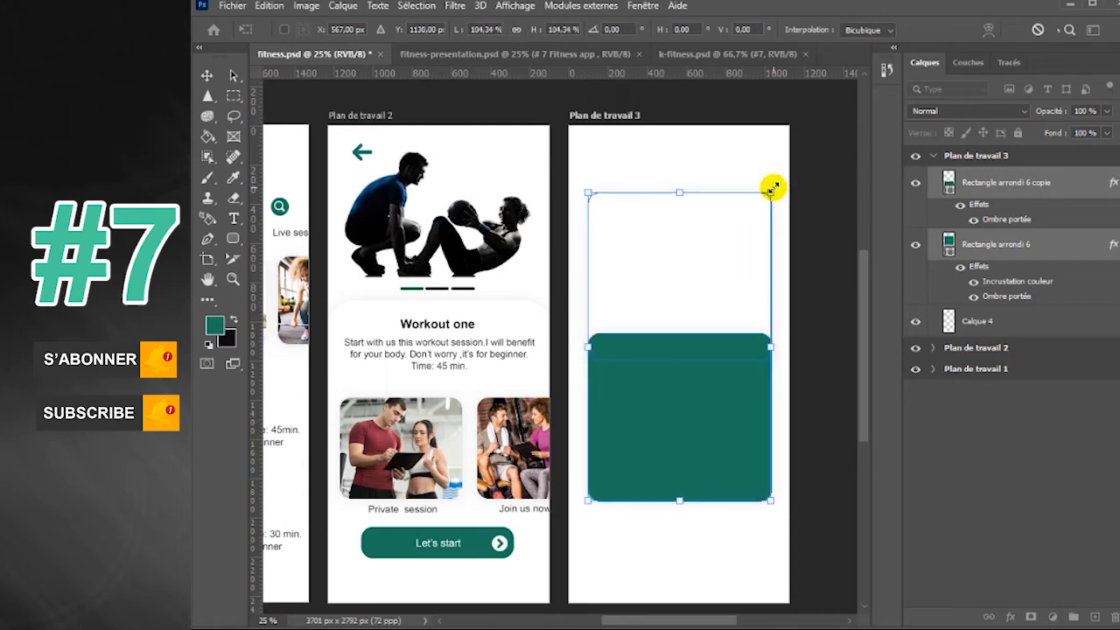
key("Return")
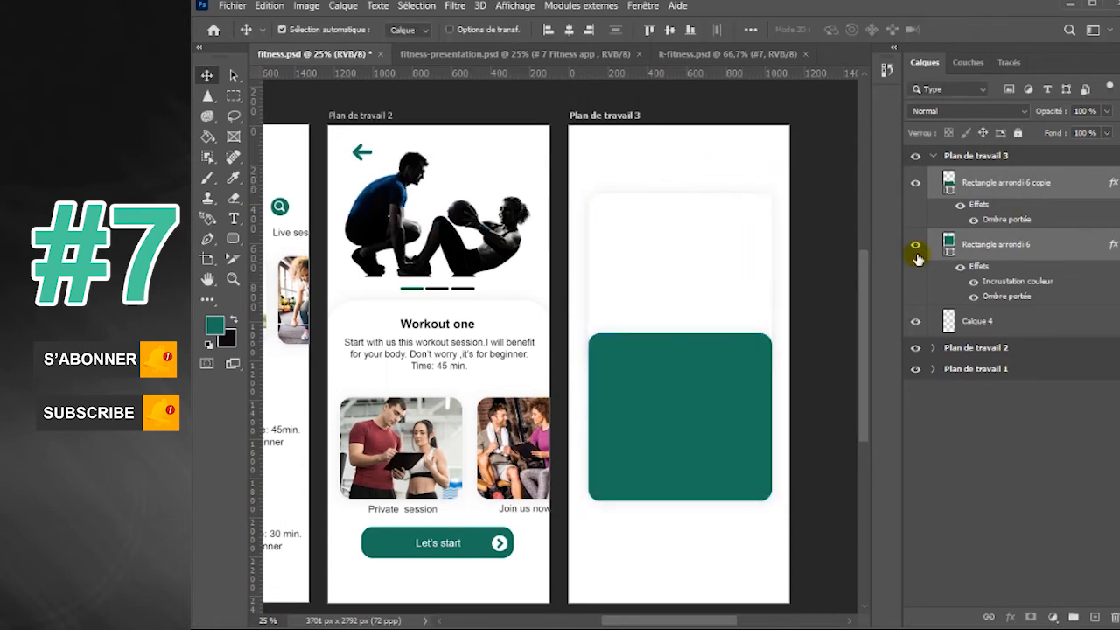
Add a new layer above the white rectangle and embed the crossfit-1120x1120 photo there
left_click(915, 248)
left_click(1049, 325)
left_click(1050, 249)
left_click(1094, 616)
left_click(233, 5)
left_click(298, 313)
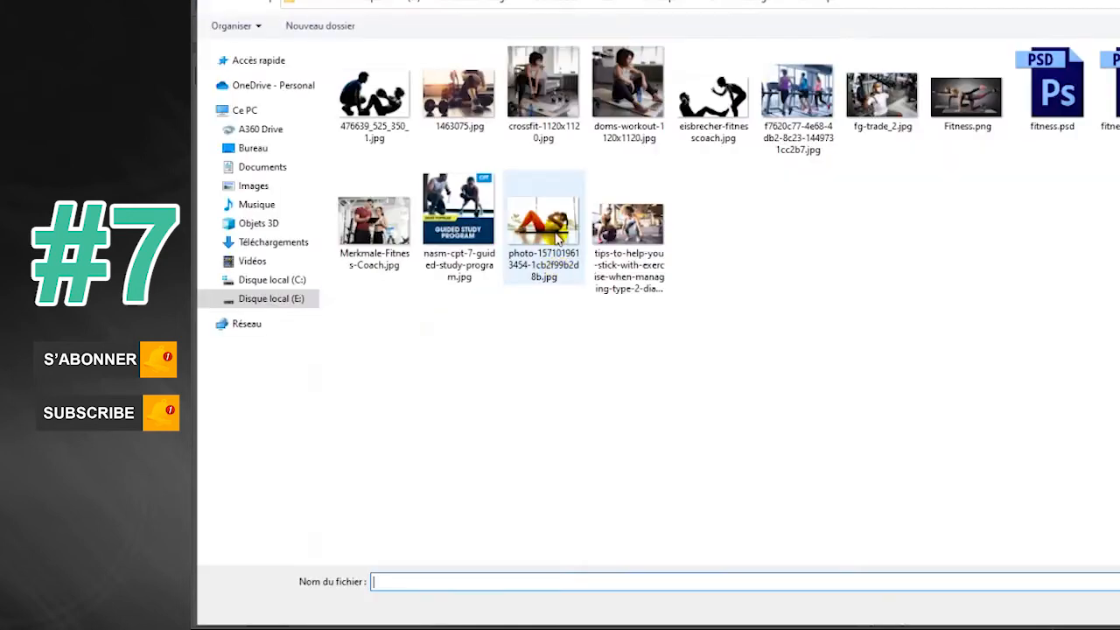
left_click(543, 102)
double_click(543, 103)
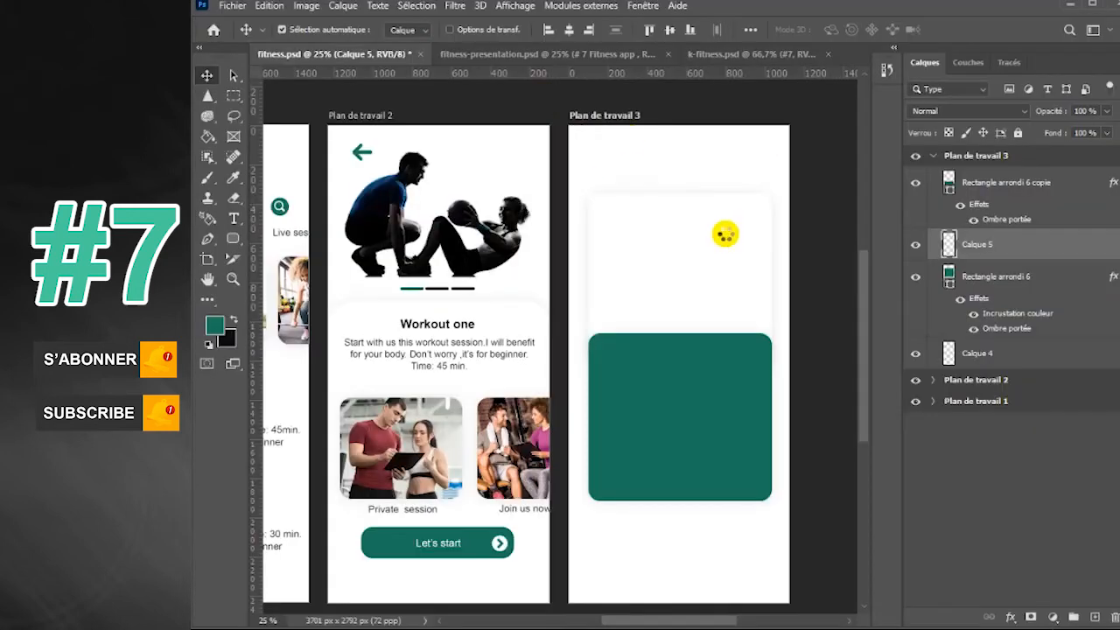
Move the crossfit photo up and enlarge it to fill the top of Plan de travail 3
left_click_drag(715, 240, 720, 187)
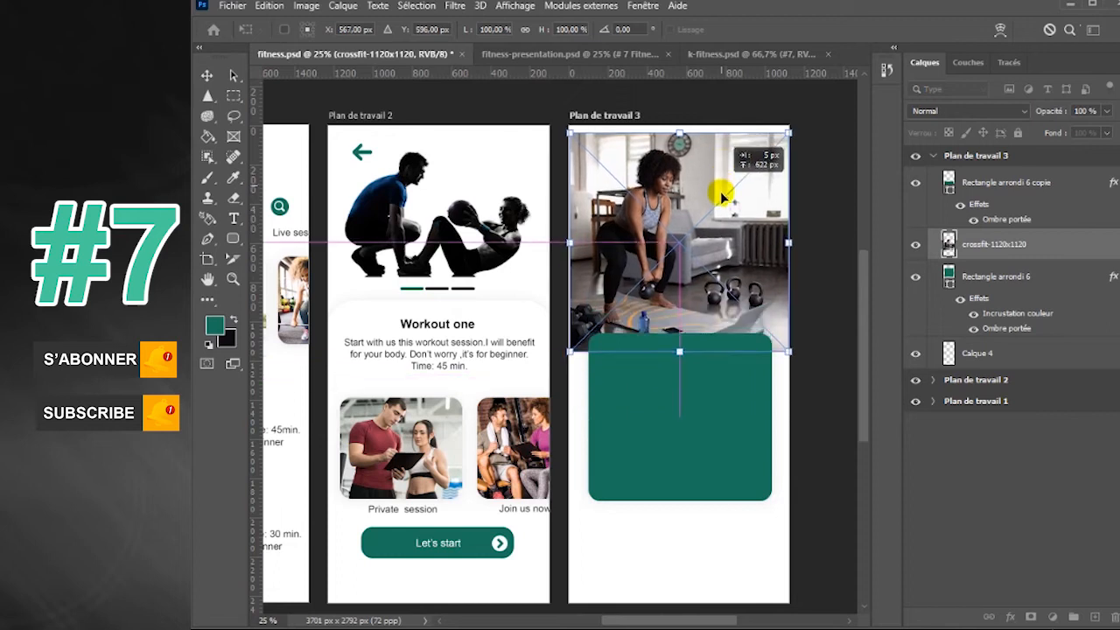
left_click_drag(782, 132, 804, 124)
key("Return")
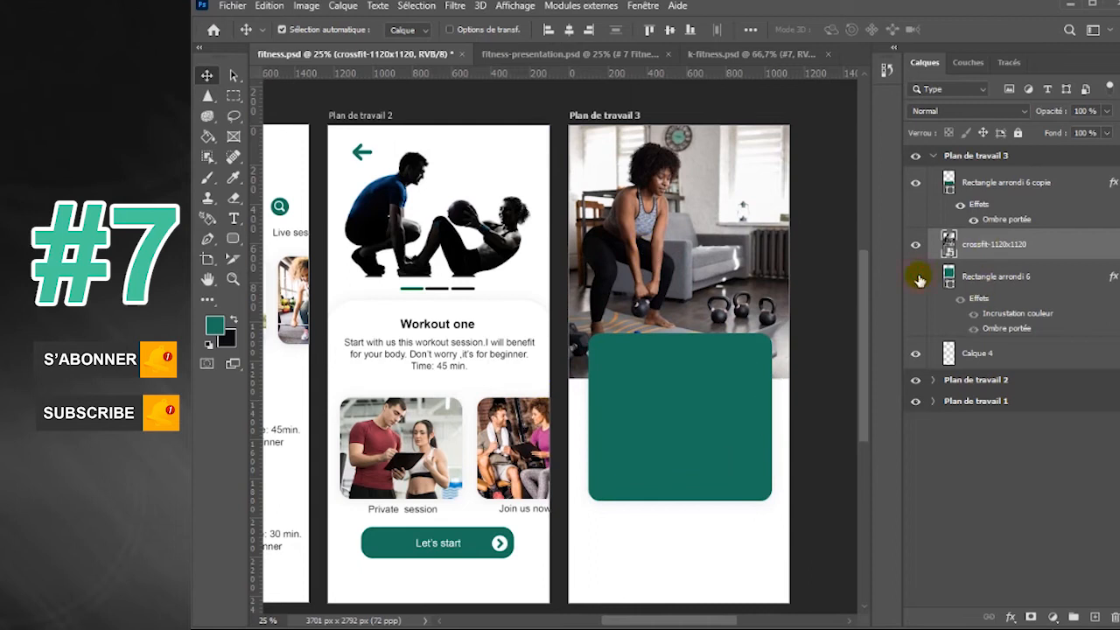
Move the green rectangle's layer beneath the crossfit photo layer
left_click(1013, 182)
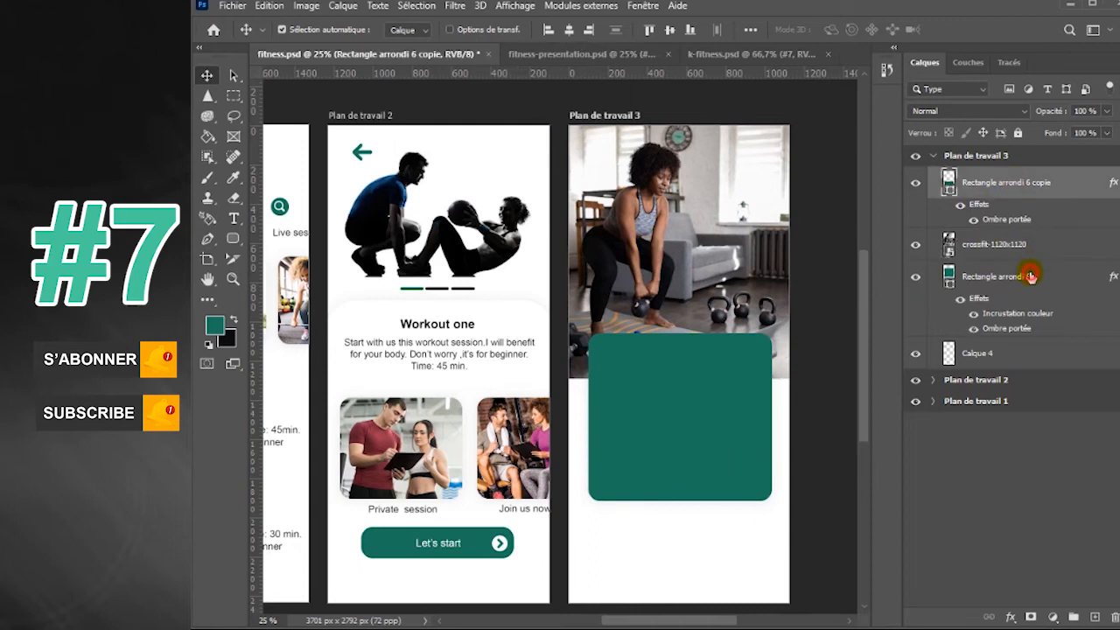
left_click(1030, 277)
left_click(1033, 186)
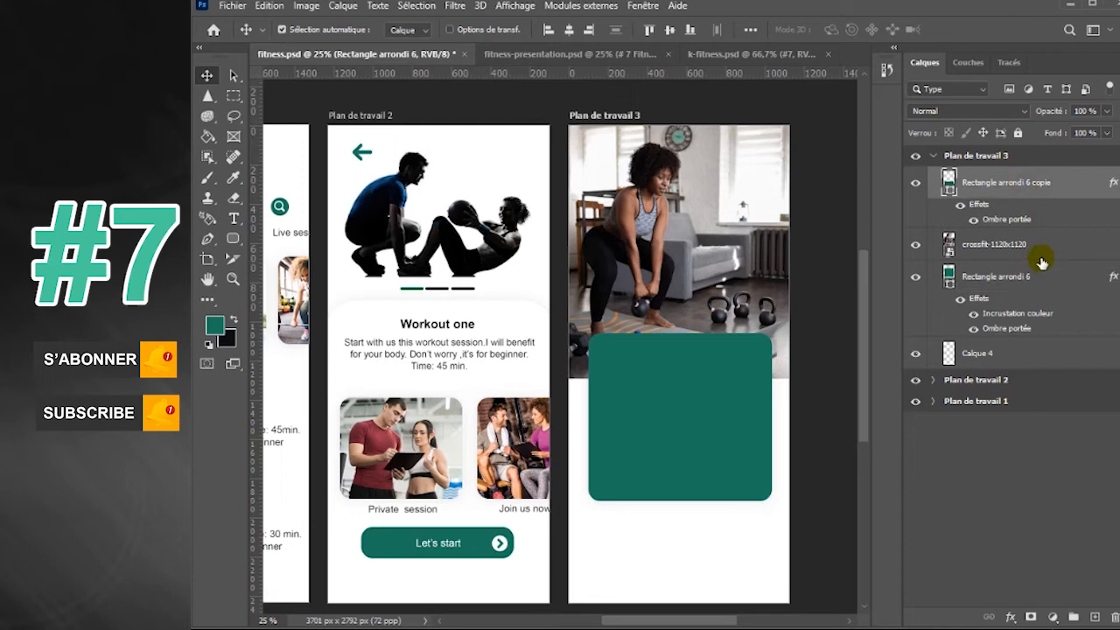
double_click(1079, 183)
key("Escape")
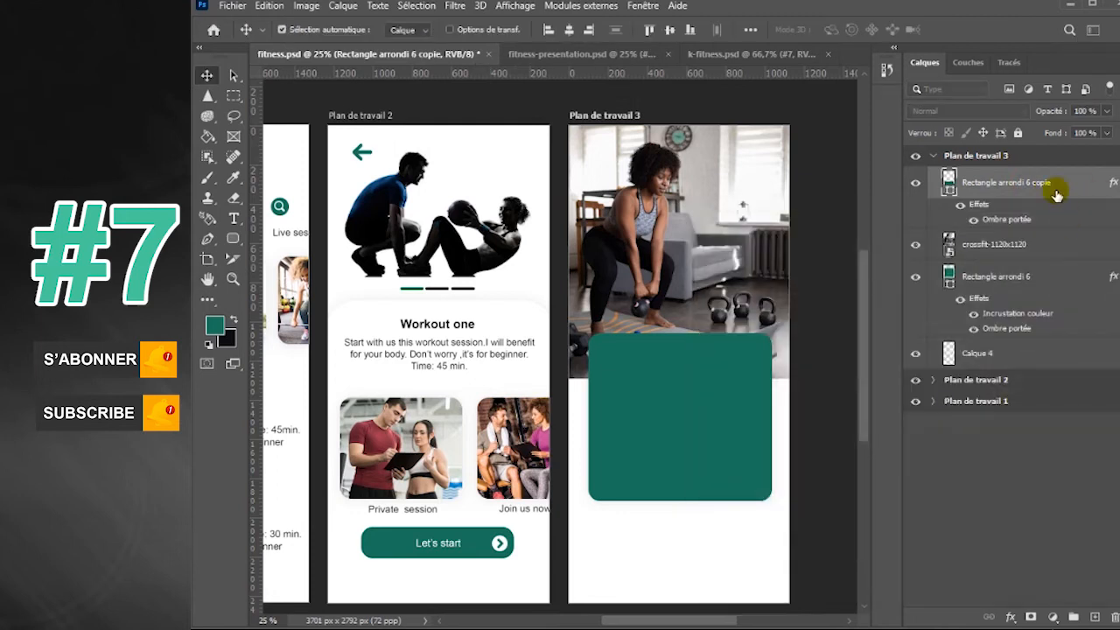
key("ctrl+bracketleft")
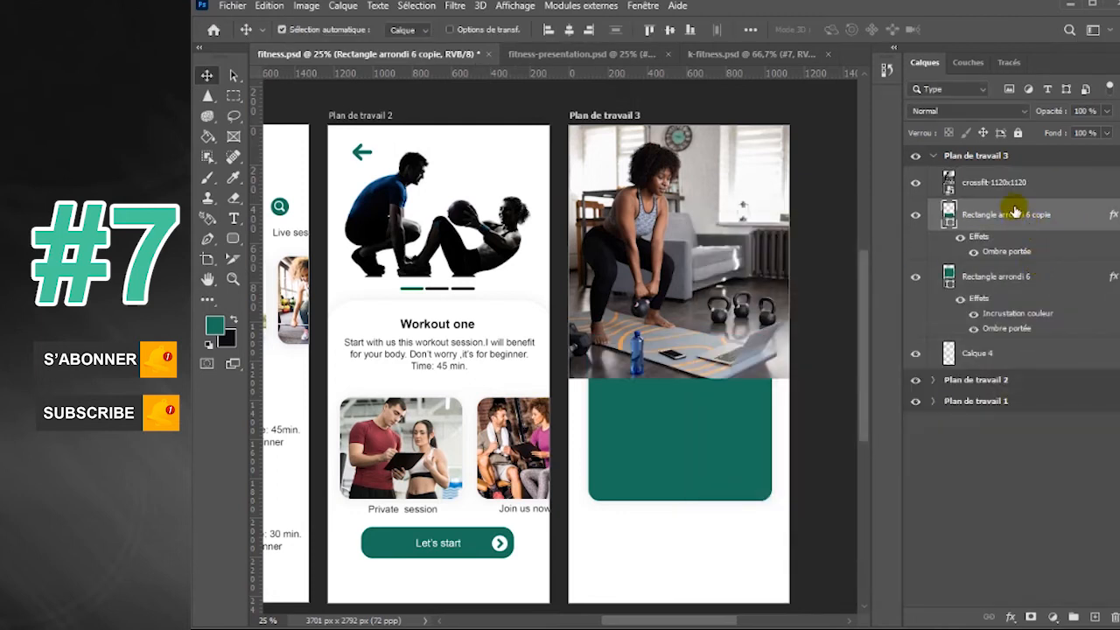
left_click(915, 216)
left_click(915, 216)
Delete the white rounded rectangle and place the crossfit photo layer beneath the green rectangle
left_click(1023, 278)
left_click(917, 277)
left_click_drag(1045, 271, 1042, 166)
left_click(915, 188)
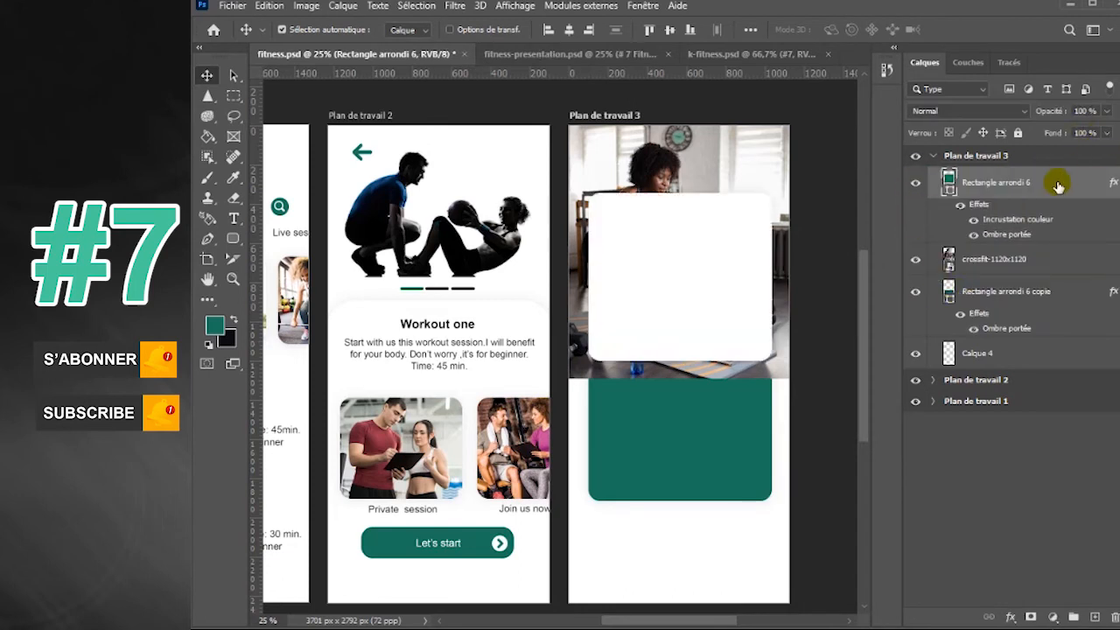
key("Delete")
left_click_drag(1023, 217, 994, 274)
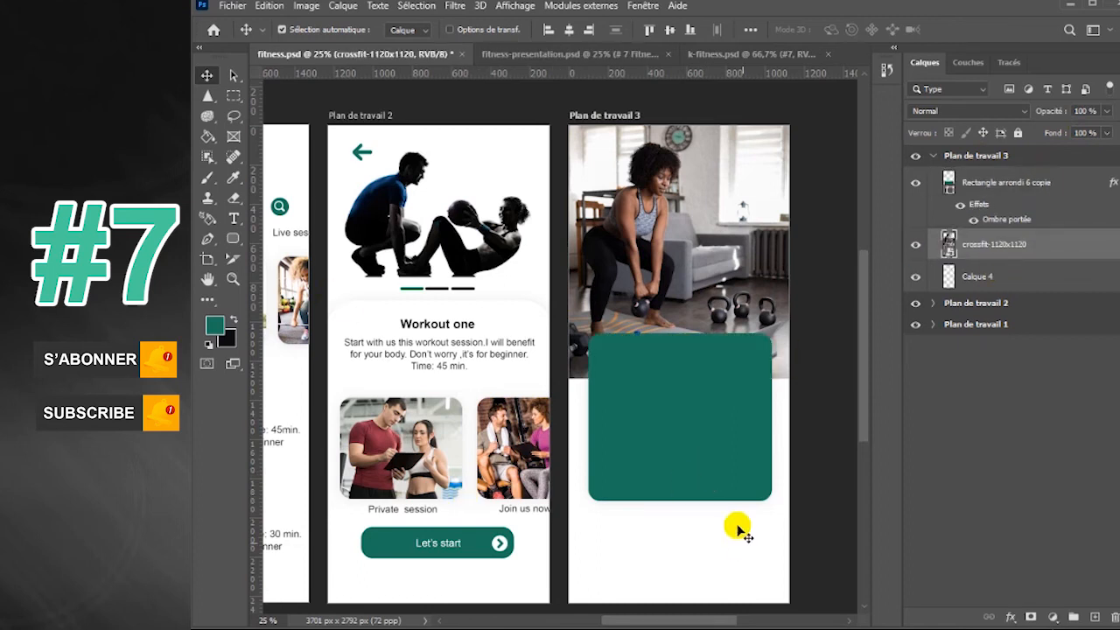
Draw the circled Home custom shape from the circle-web-shapes-Shapes4FREE set in the photo's upper-left corner
left_click(739, 477)
scroll(862, 372, "up", 2)
left_click(232, 238)
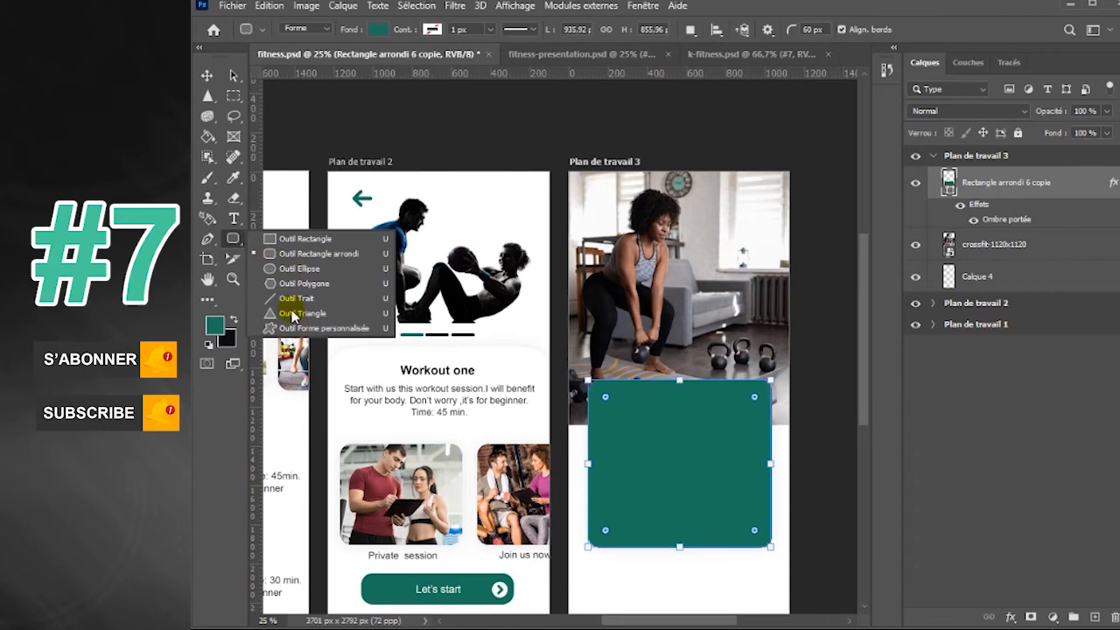
left_click(290, 327)
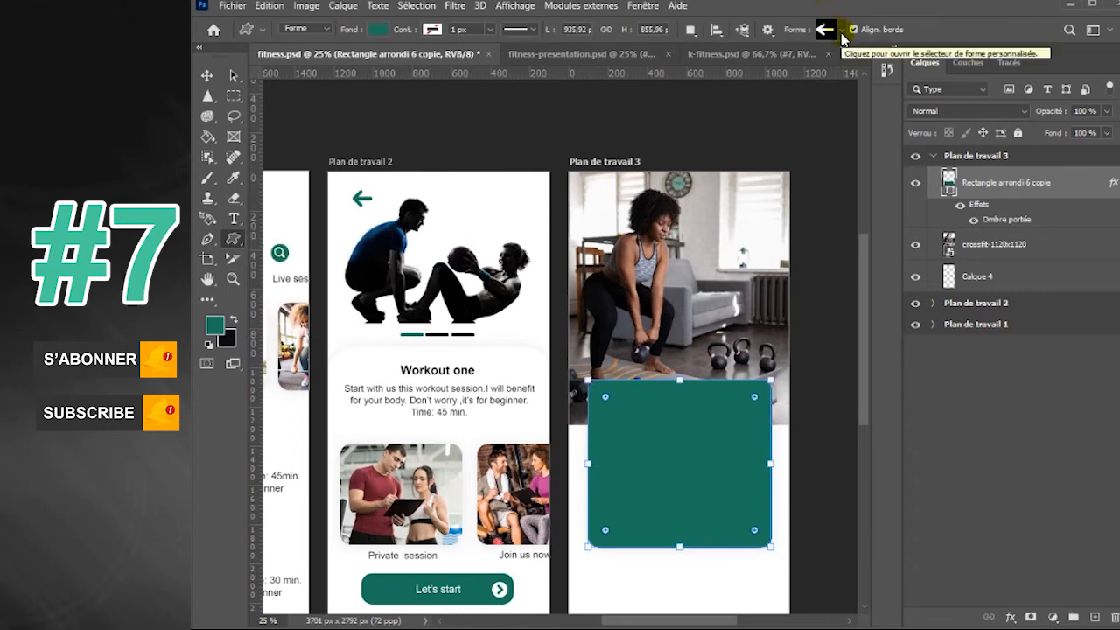
left_click(842, 34)
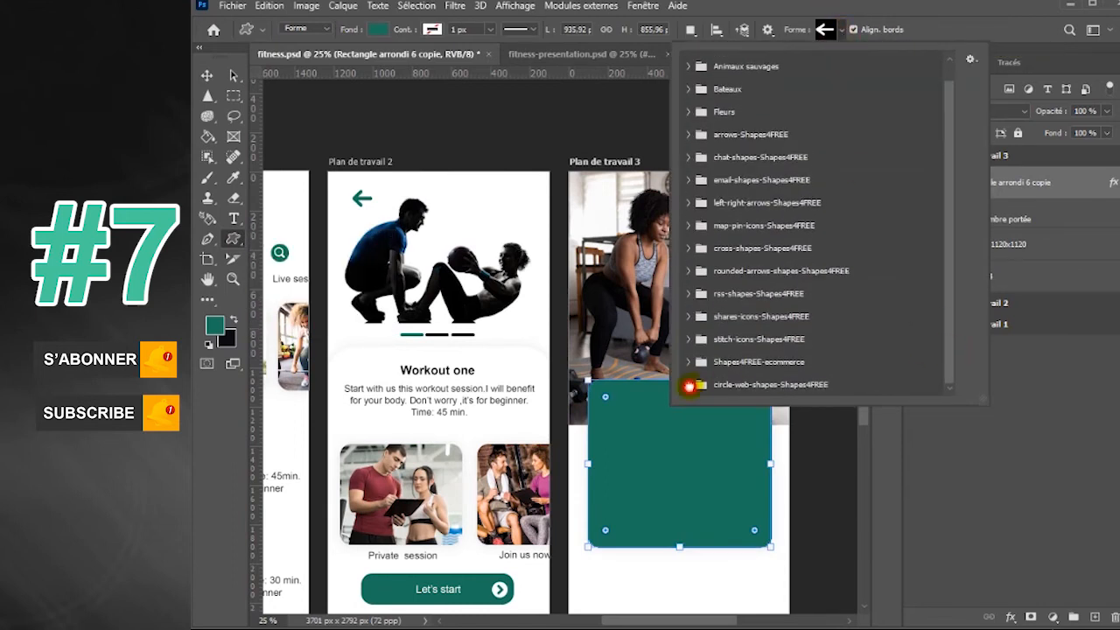
left_click(690, 386)
left_click_drag(947, 232, 952, 341)
left_click(707, 259)
left_click(689, 232)
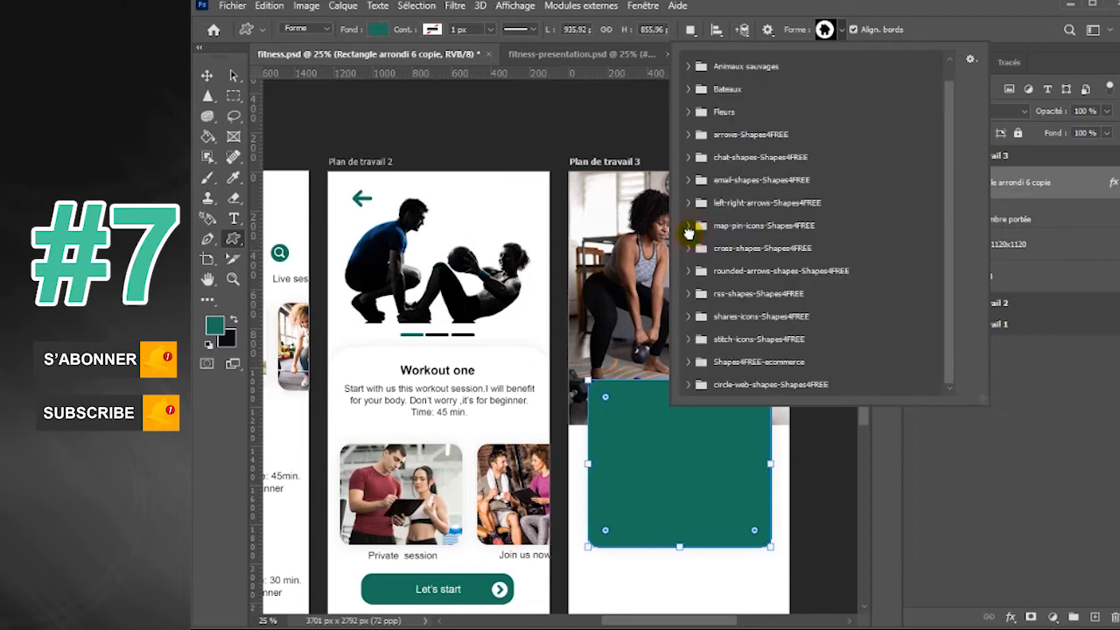
left_click(841, 33)
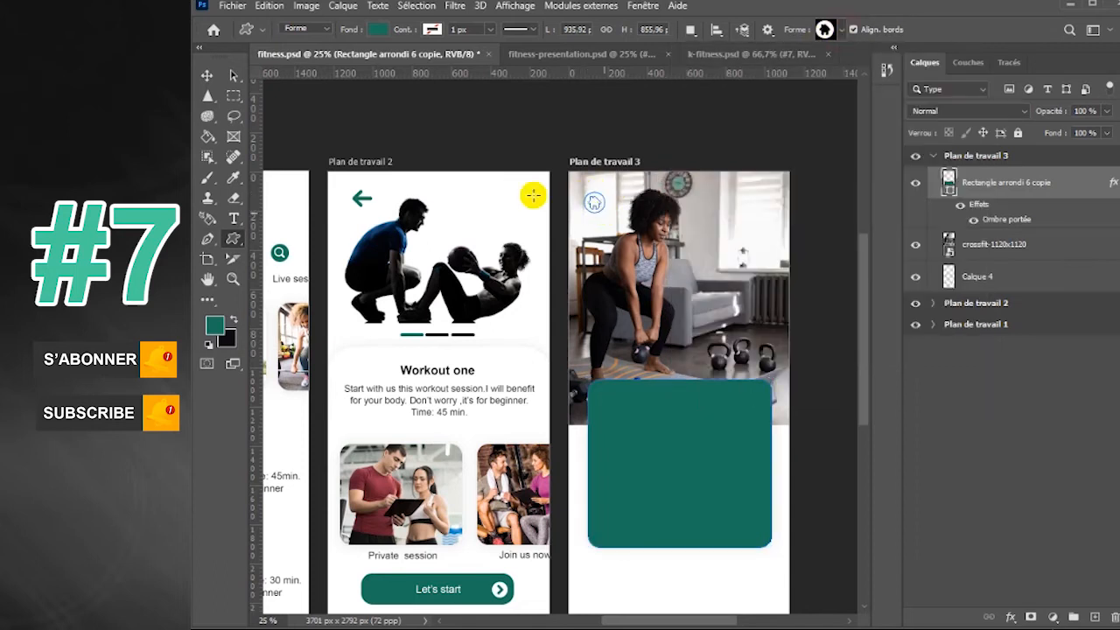
left_click(207, 76)
mouse_move(721, 622)
left_mouse_down()
mouse_move(694, 621)
mouse_move(731, 621)
mouse_move(667, 618)
mouse_move(720, 621)
left_mouse_up()
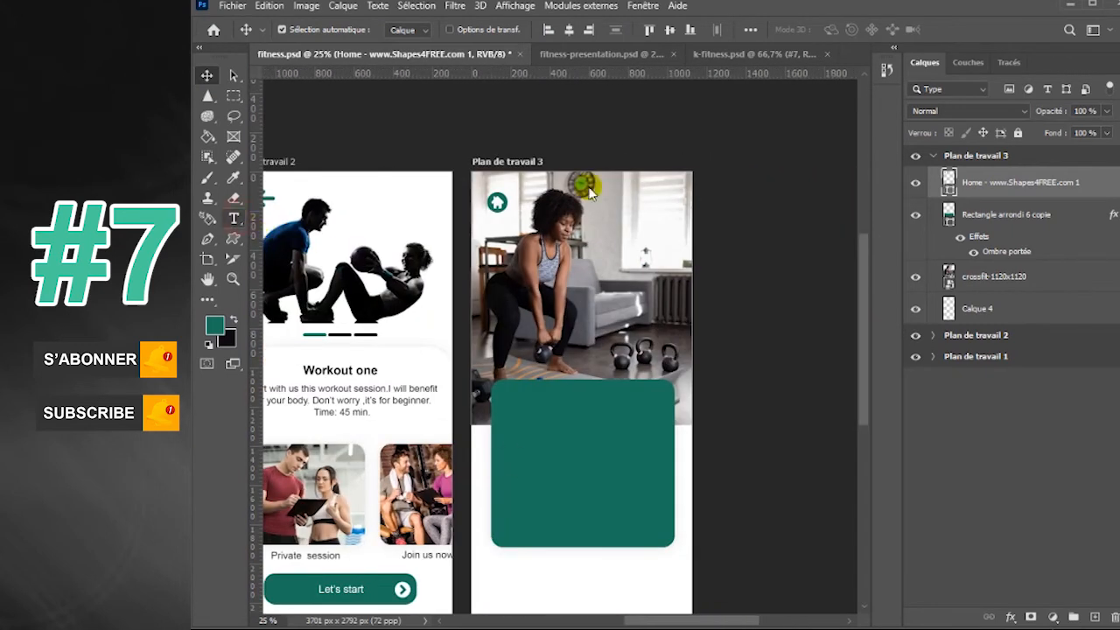
Add the text "Program" in 50 pt Arial and place it in the photo's upper-right corner
key("t")
left_click(613, 217)
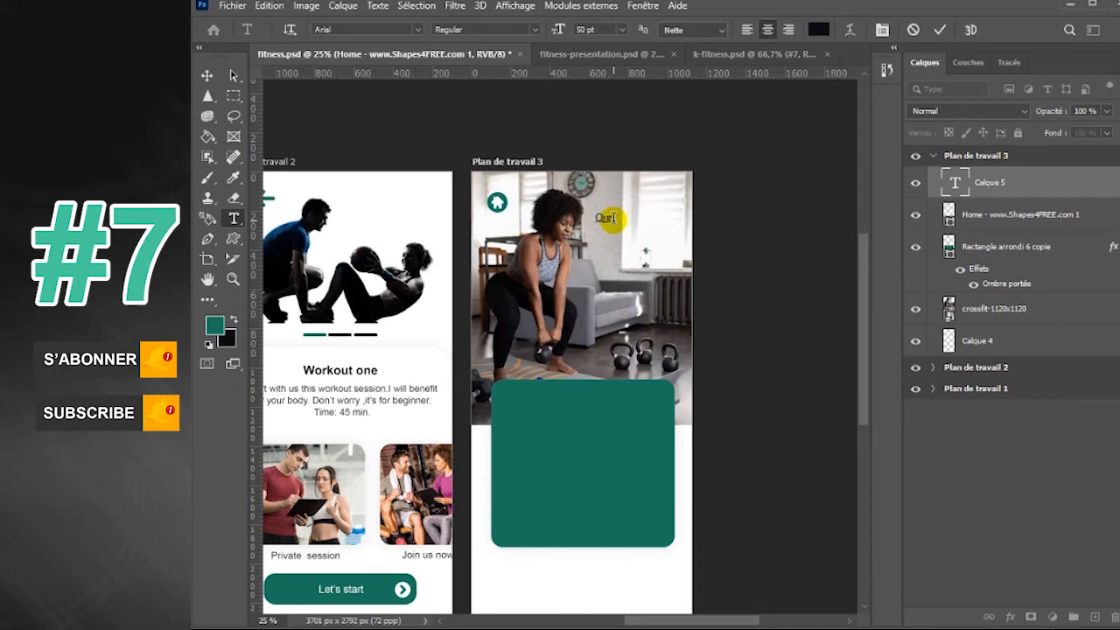
key("BackSpace")
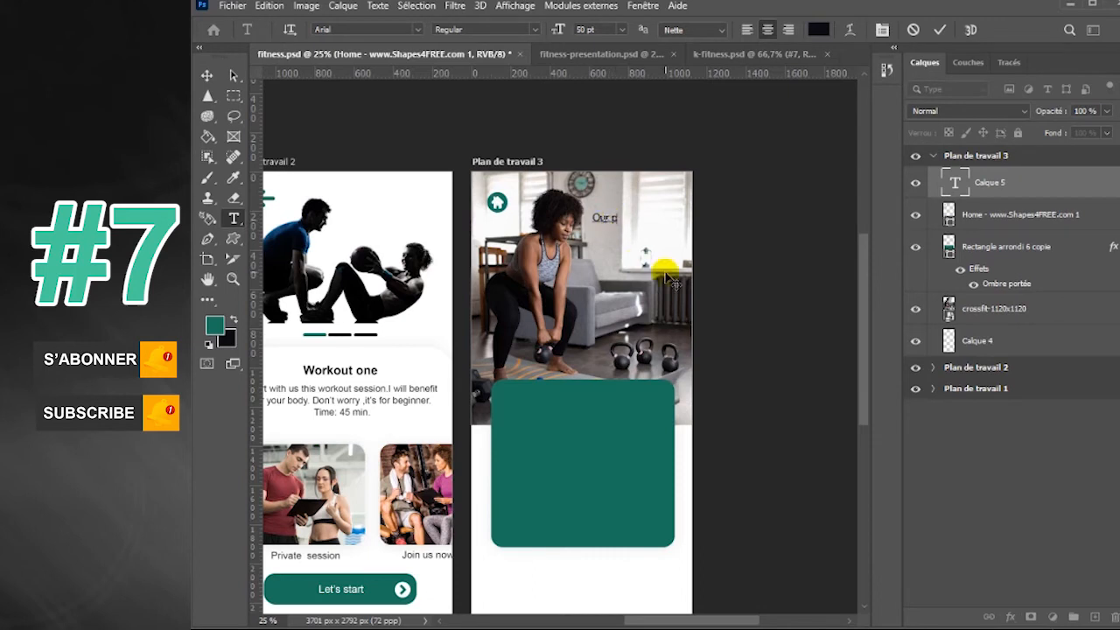
type("m")
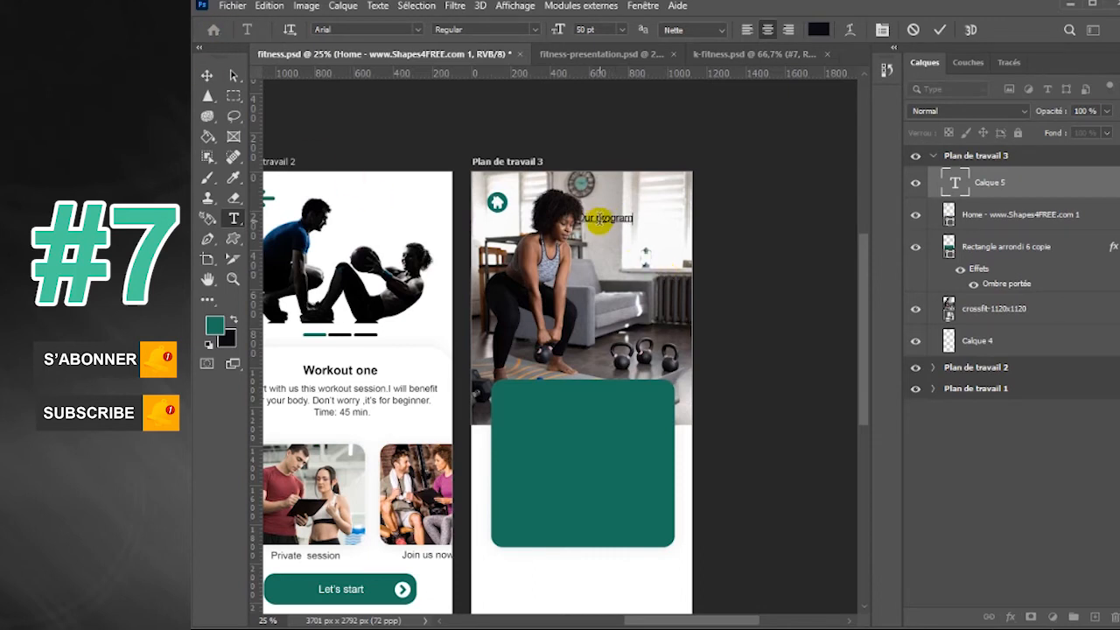
left_click(208, 75)
left_click_drag(622, 220, 672, 207)
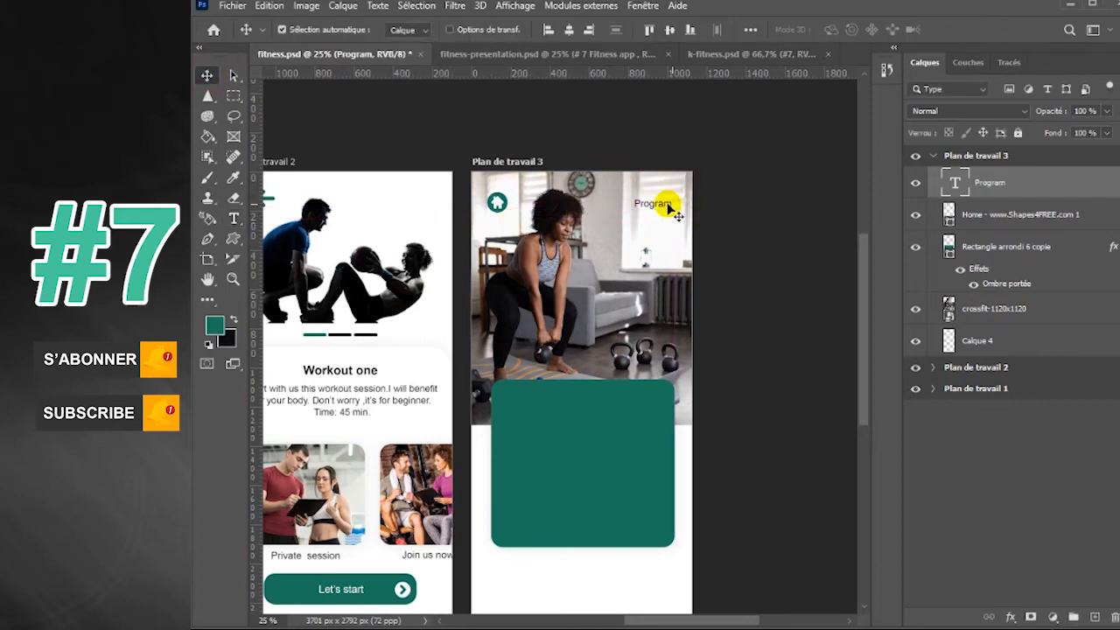
Duplicate the "Program" text onto the green card, enlarge it to 90.99 pt and change its wording to "Work from home"
left_click_drag(670, 209, 525, 422)
left_click(234, 218)
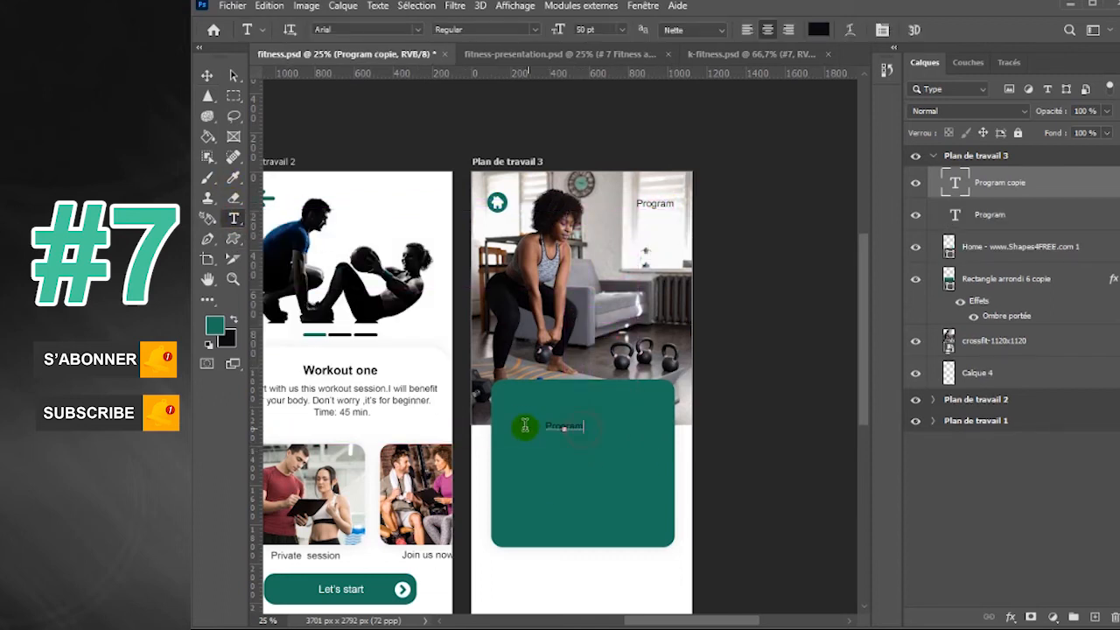
left_click(208, 77)
key("ctrl+t")
left_click_drag(637, 386, 637, 386)
left_click_drag(618, 425, 506, 411)
left_click(234, 219)
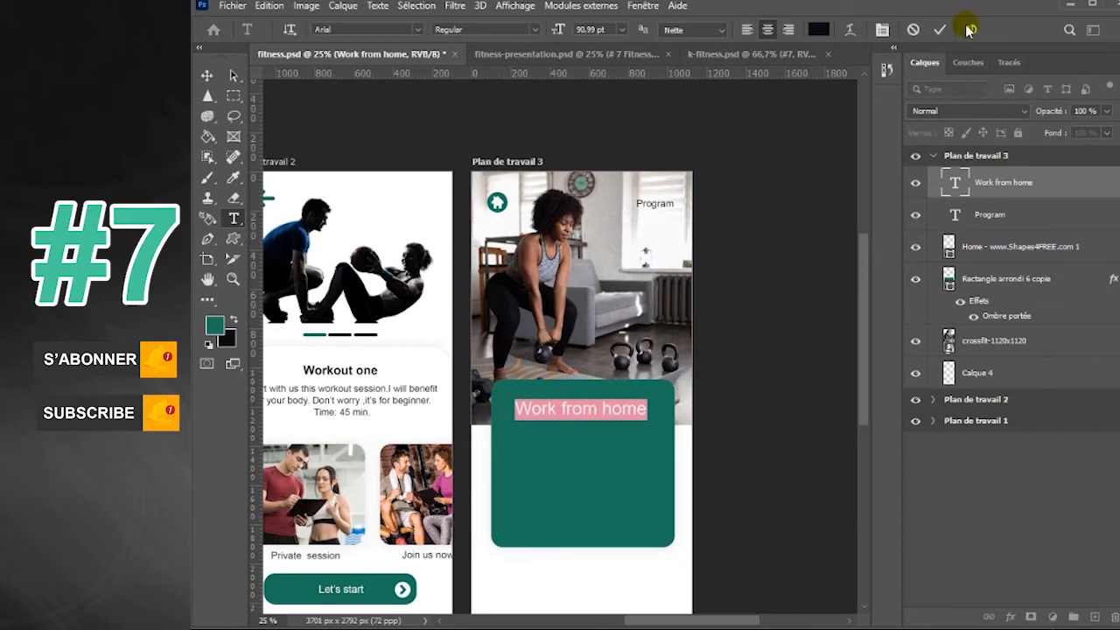
Color the "Work from home" title white (ffffff) and scale it down to 77.12 pt
left_click(814, 30)
left_click(532, 565)
left_click(967, 307)
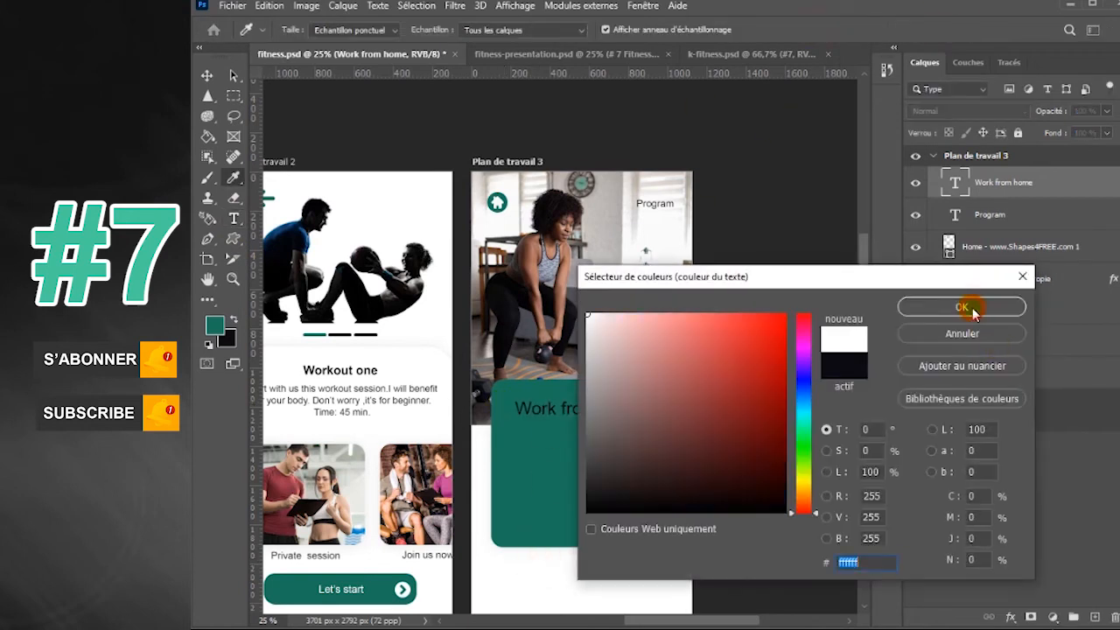
left_click(206, 75)
key("ctrl+t")
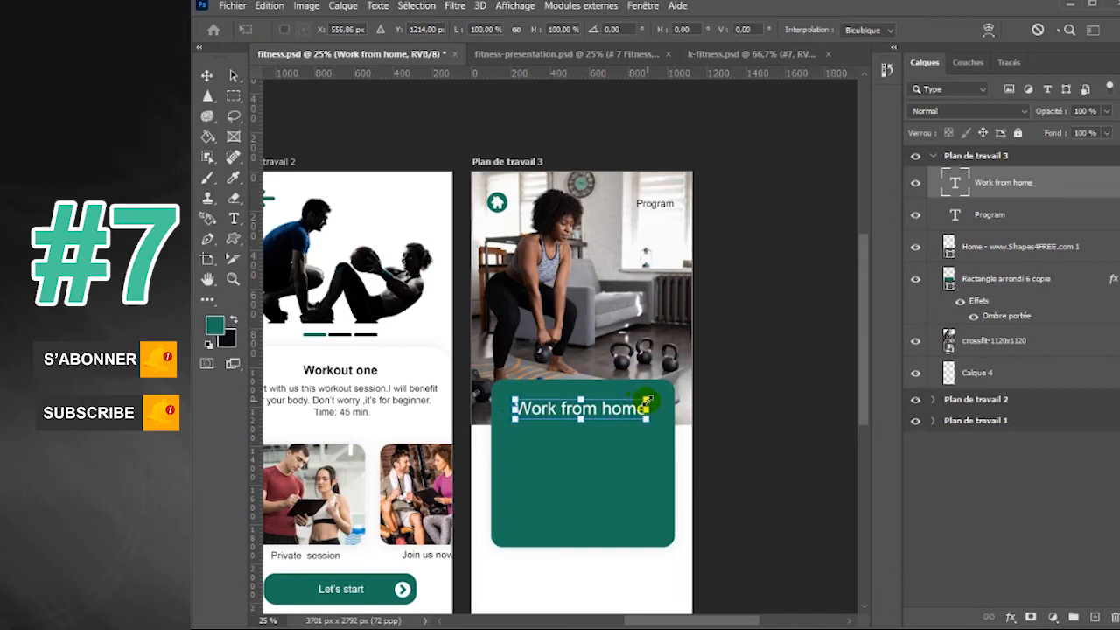
left_click(206, 75)
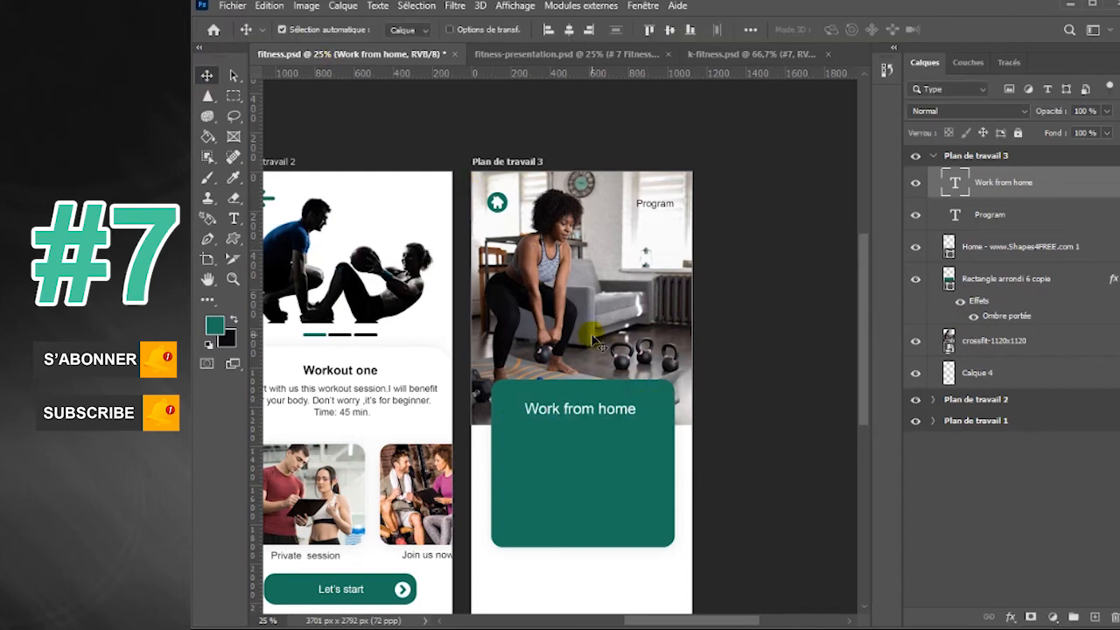
Duplicate the green rounded rectangle, scale the copy to about 63% and center it inside the card beneath the title
scroll(863, 423, "down", 5)
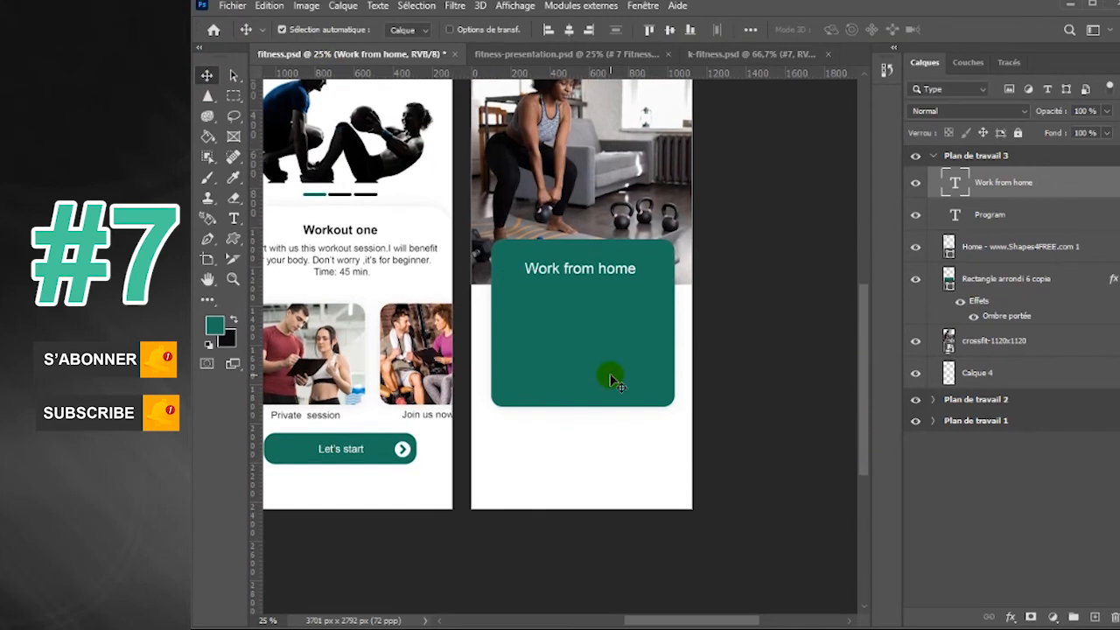
left_click_drag(652, 395, 651, 435)
key("ctrl+t")
left_click_drag(670, 283, 590, 347)
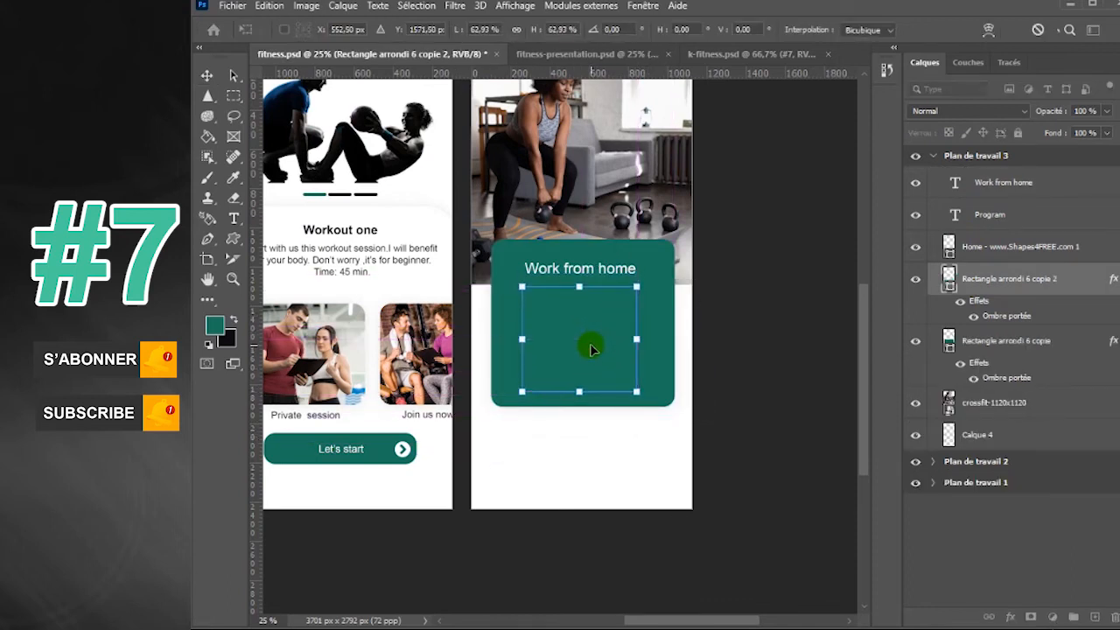
key("Return")
Stretch the large green card slightly downward to leave room beneath the inner rectangle
left_click(662, 393)
key("ctrl+t")
mouse_move(581, 406)
left_mouse_down()
mouse_move(580, 487)
mouse_move(580, 424)
left_mouse_up()
key("Return")
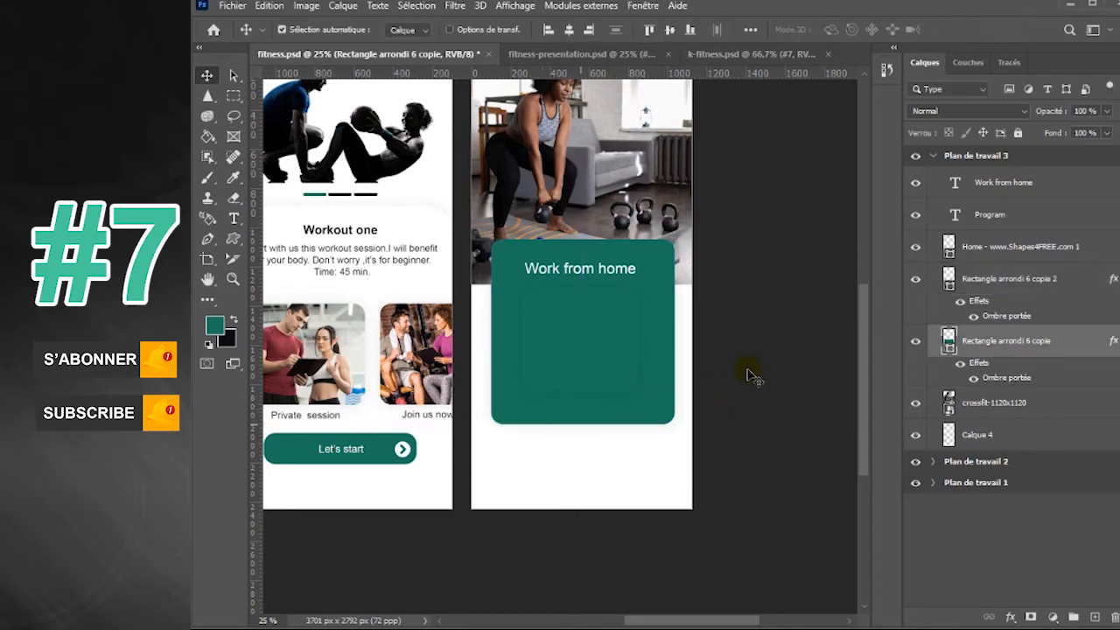
Place the doms-workout-1120x1120.jpg photo above the inner rounded rectangle and clip it to that shape
left_click(570, 353)
left_click(1095, 617)
left_click(233, 7)
left_click(277, 316)
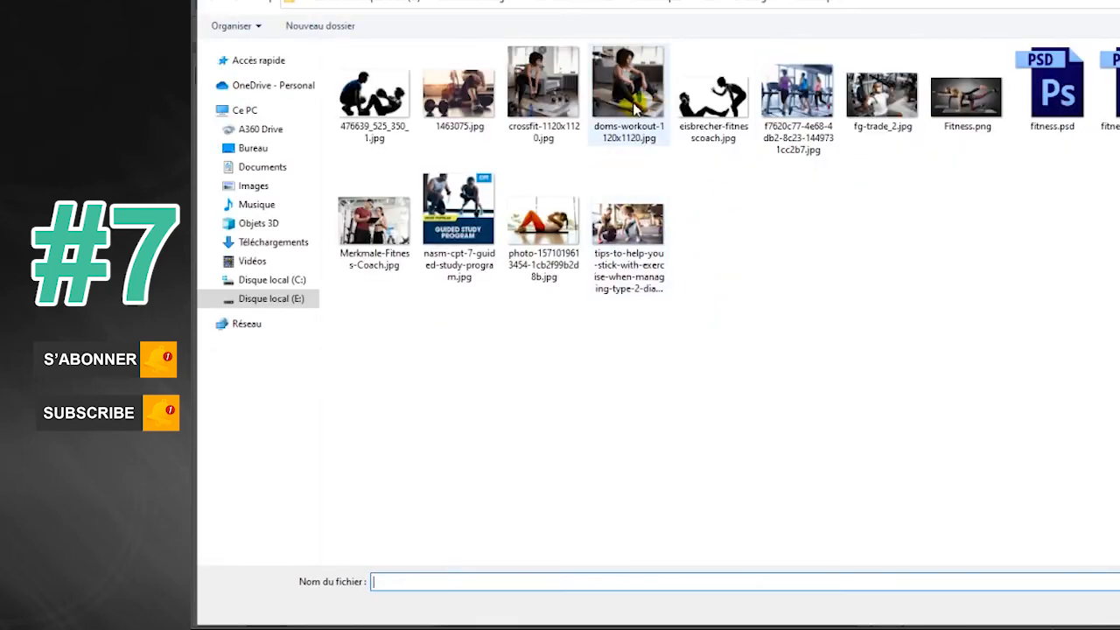
double_click(630, 86)
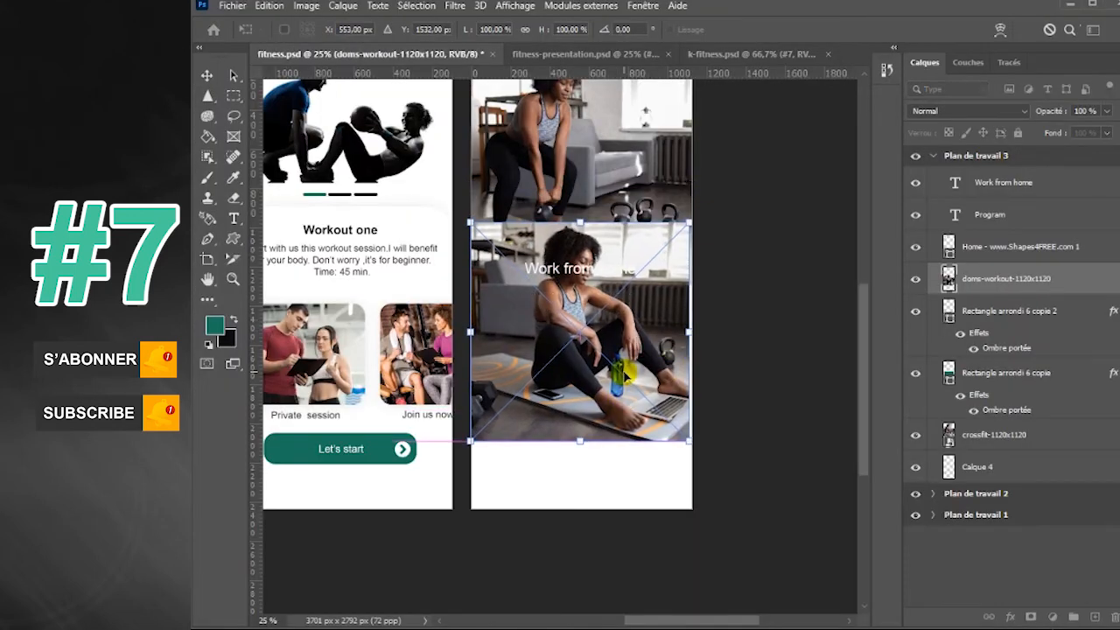
key("Return")
right_click(1069, 280)
left_click(1092, 311)
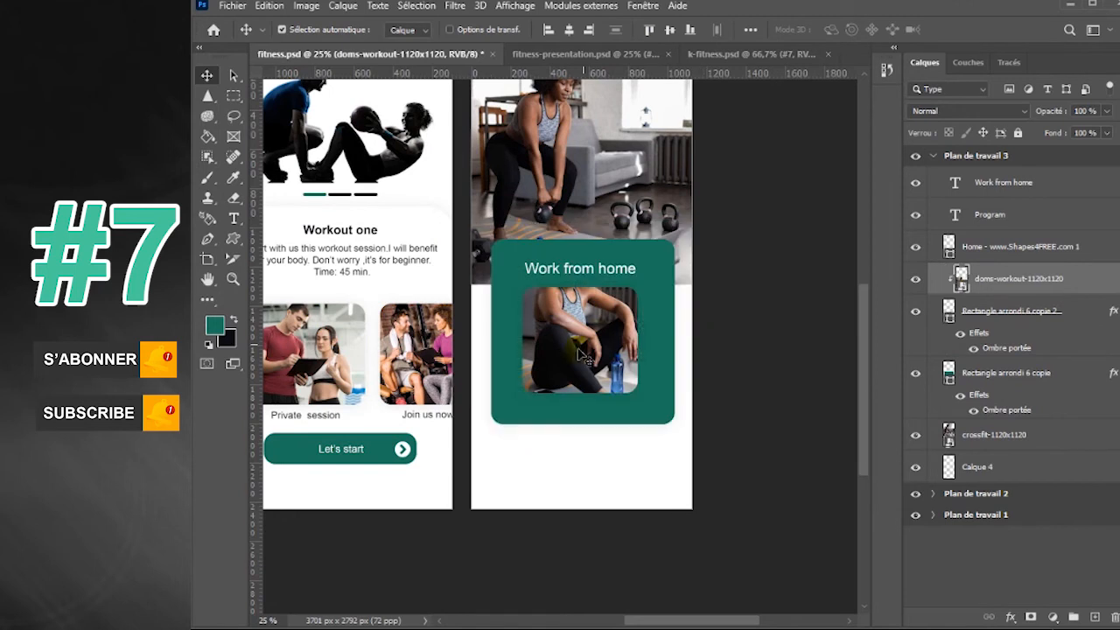
Duplicate the "Program" text beneath the clipped photo and change its wording to "You can star now"
mouse_move(864, 365)
left_mouse_down()
mouse_move(864, 333)
mouse_move(865, 349)
left_mouse_up()
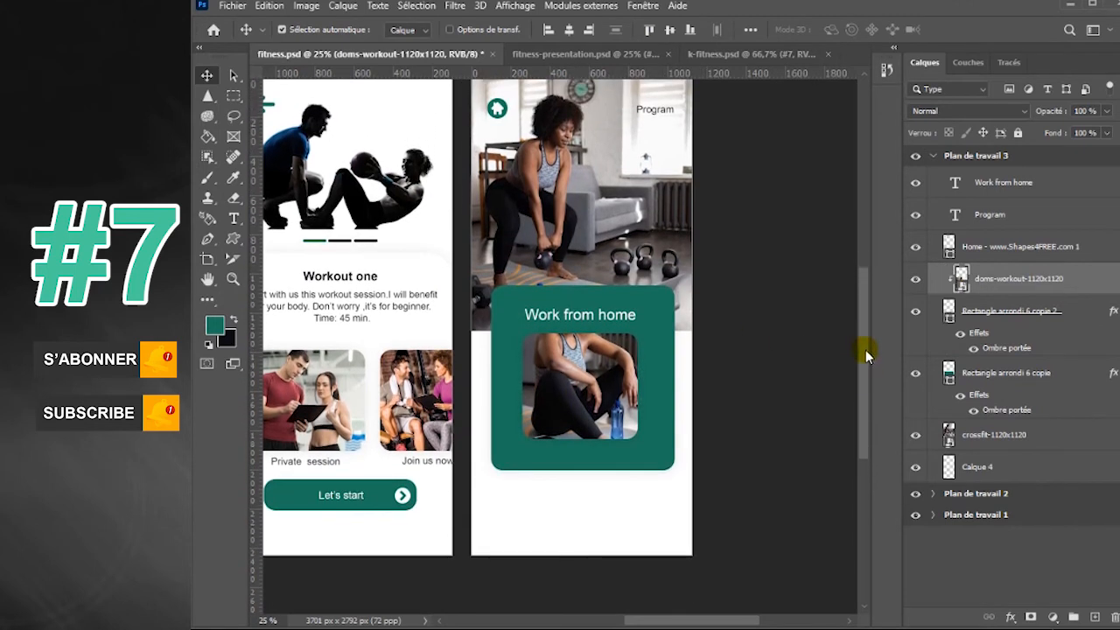
left_click_drag(667, 123, 589, 466)
key("t")
double_click(564, 453)
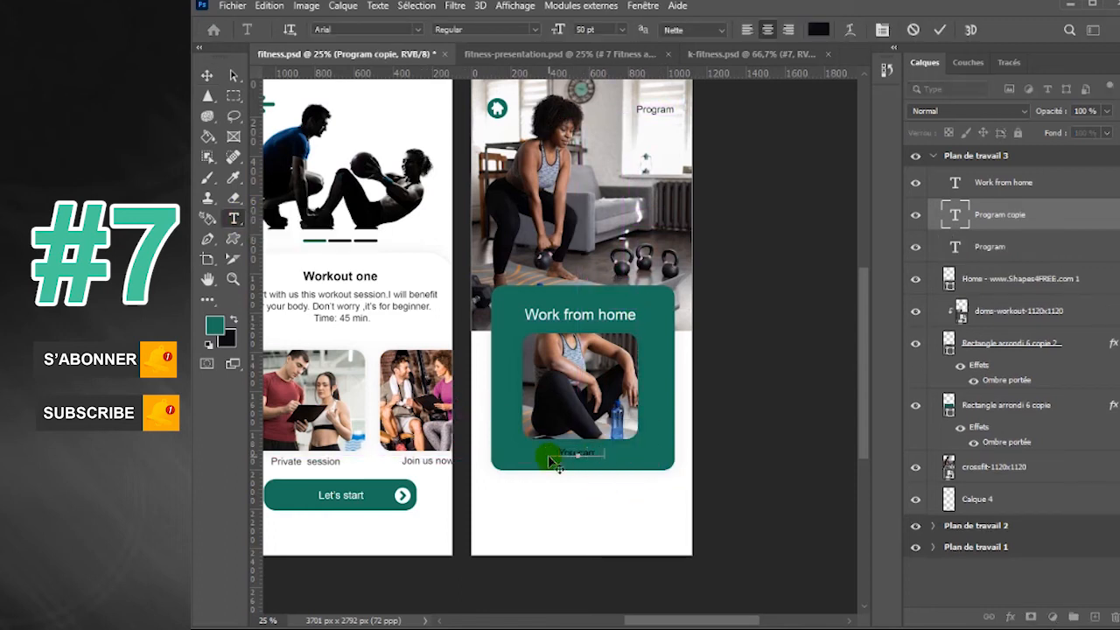
left_click(208, 77)
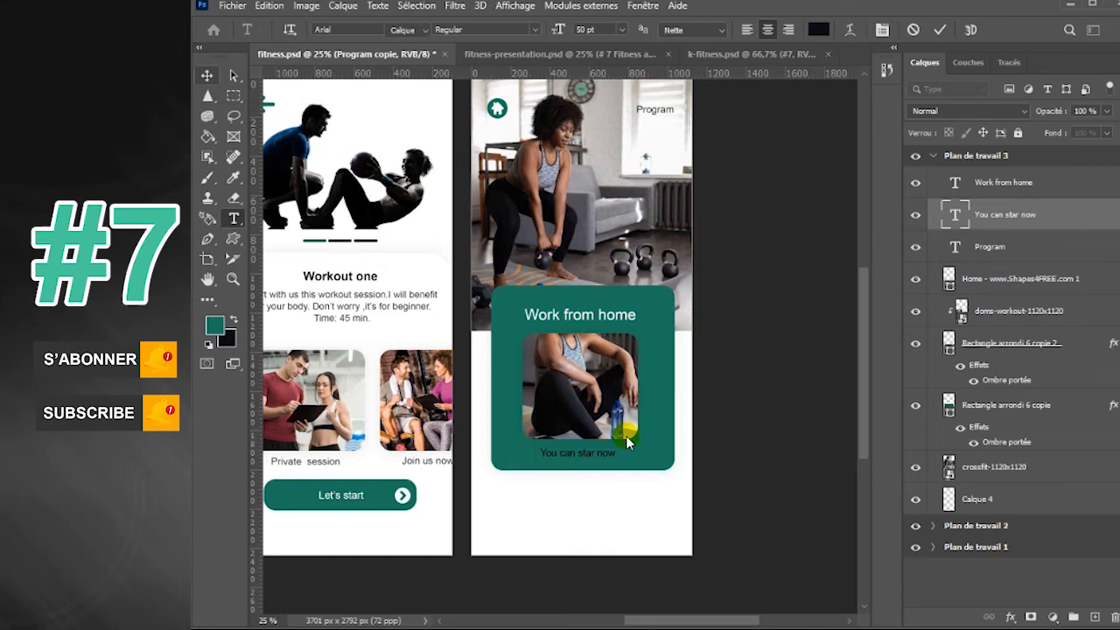
Color the "You can star now" text white, sampled from the artboard background
left_click(233, 218)
left_click(820, 29)
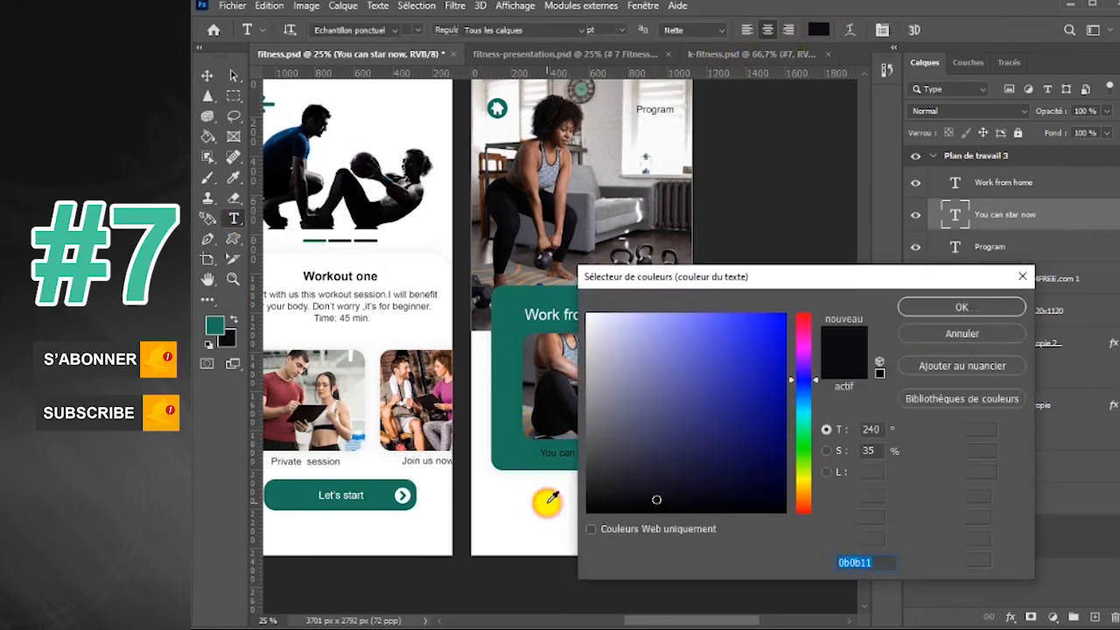
left_click(547, 499)
left_click(959, 306)
Return to the fitness.psd document and save it
left_click(214, 35)
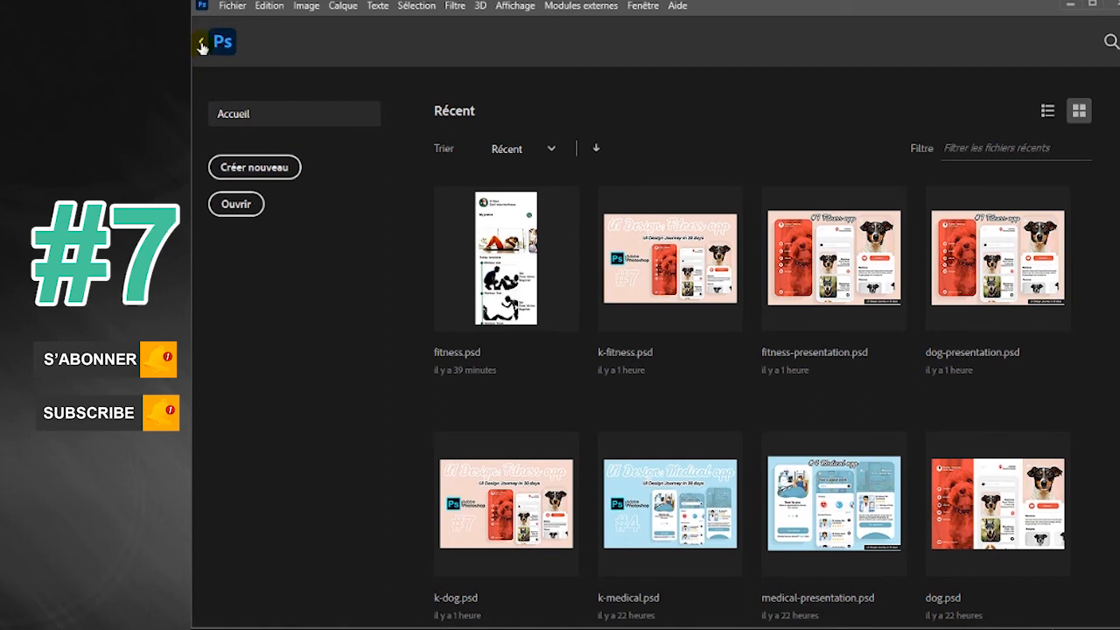
left_click(201, 44)
left_click(233, 6)
left_click(271, 186)
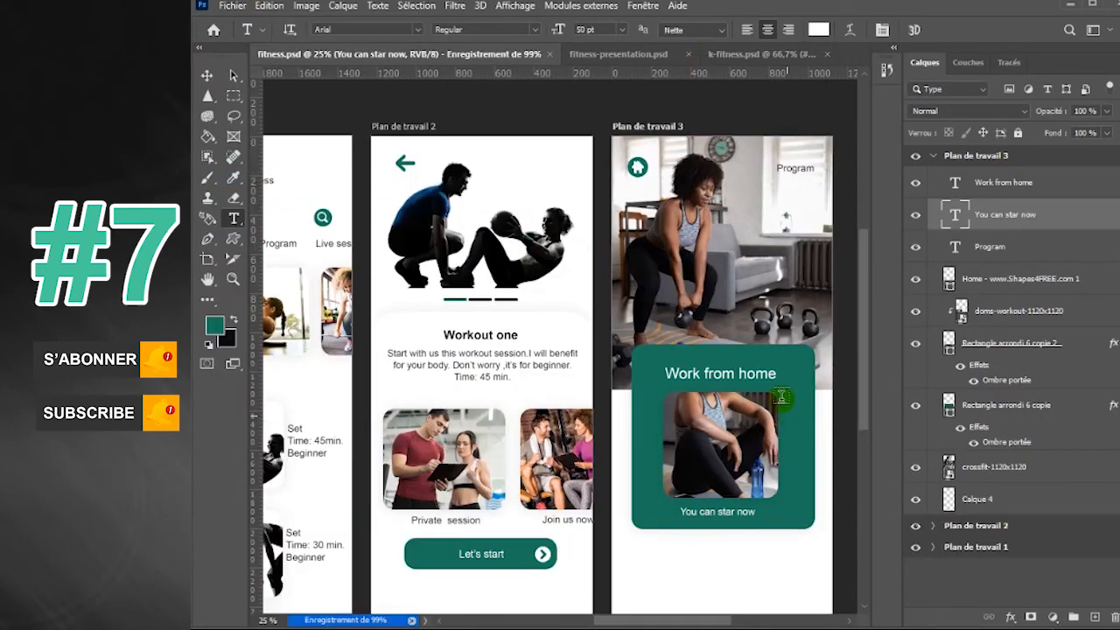
Lower the green card's upper edge and narrow it to about 932 by 888 px, then nudge the title down slightly
key("v")
left_click(798, 427)
key("ctrl+t")
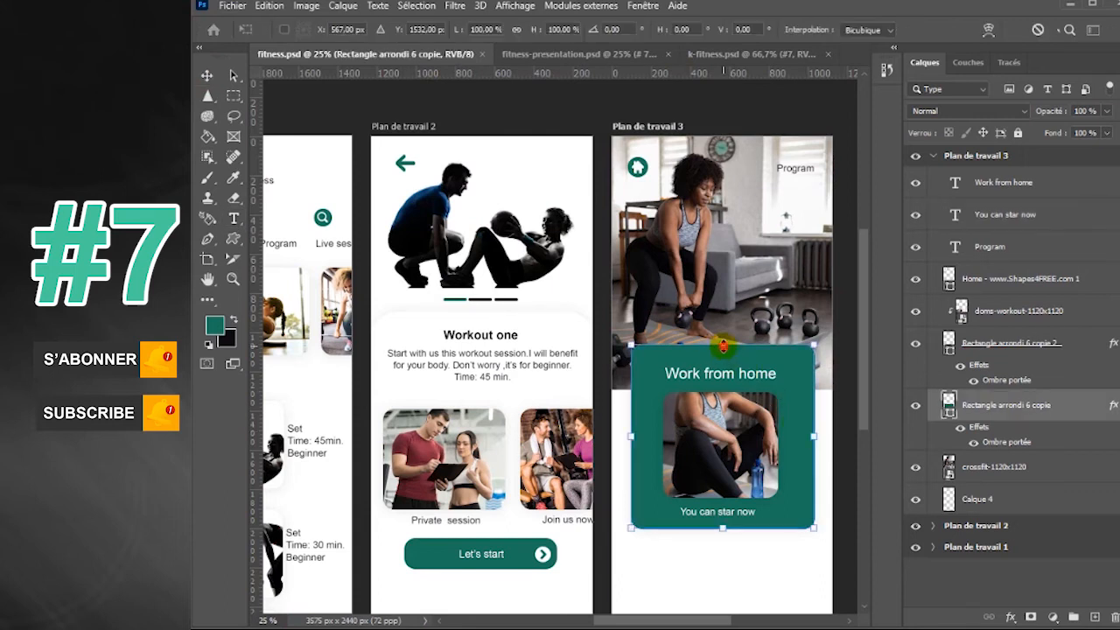
left_click_drag(723, 346, 723, 354)
left_click_drag(812, 440, 807, 444)
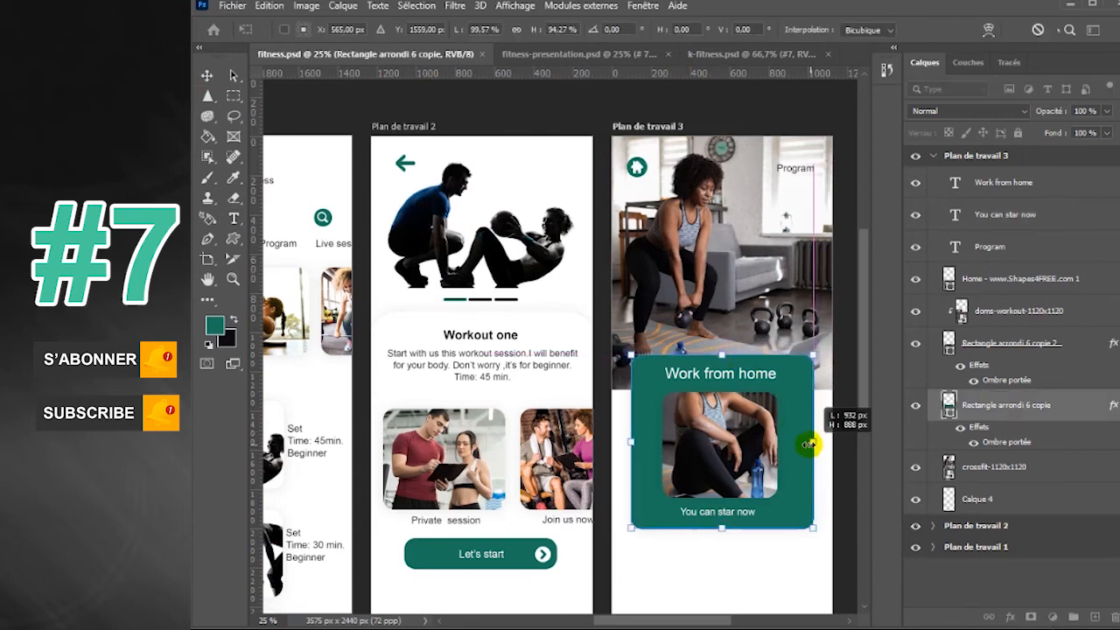
key("Return")
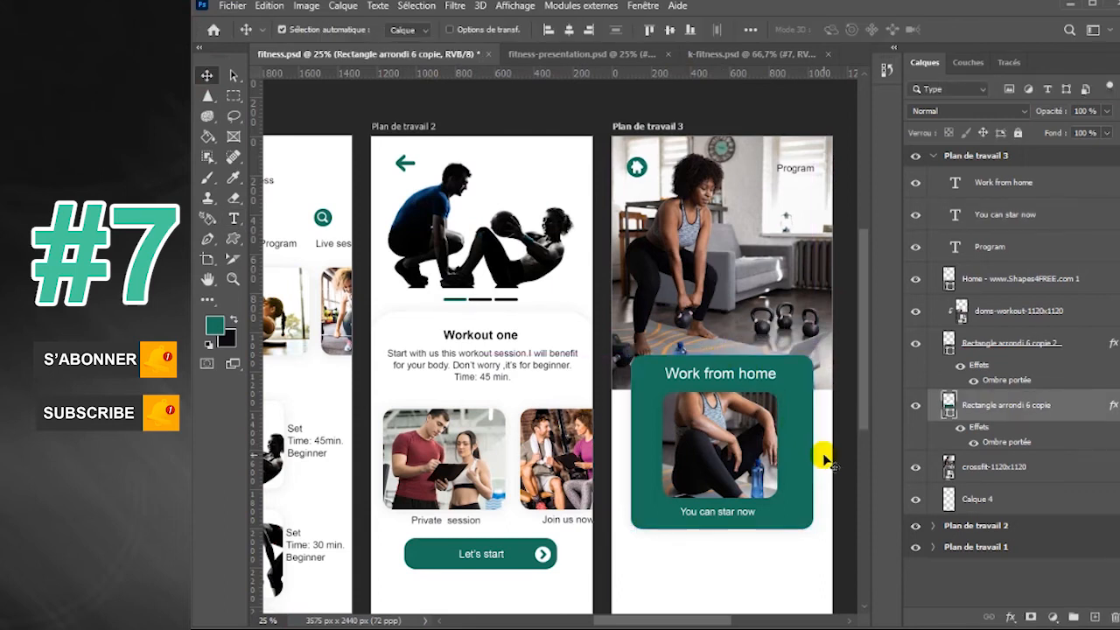
left_click(747, 378)
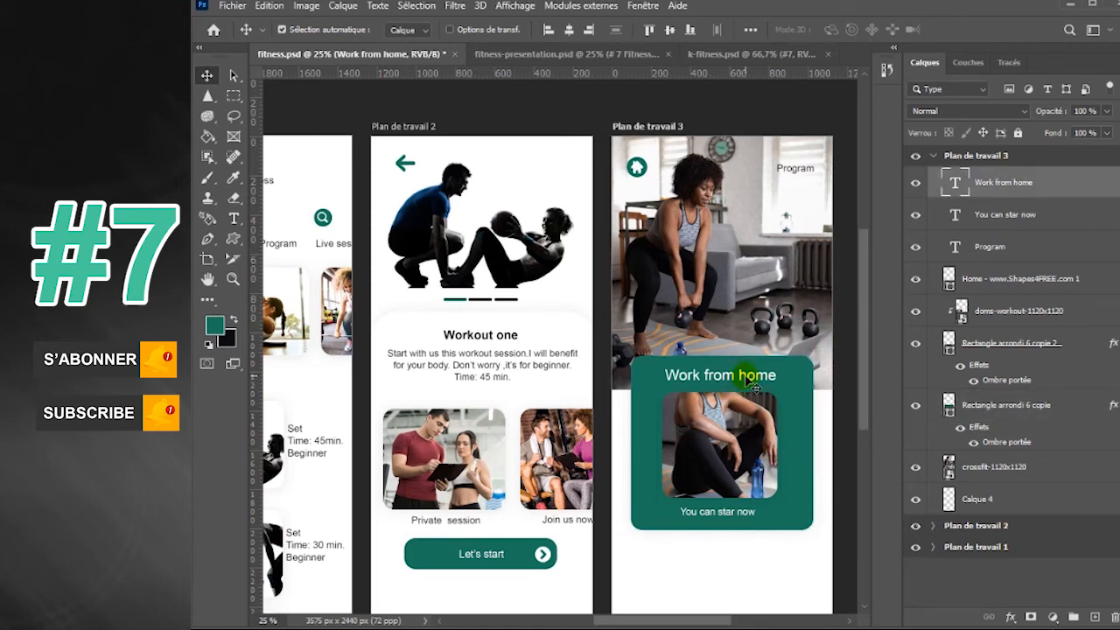
Draw the Arrow 06 custom shape from left-right-arrows-Shapes4FREE beside the "You can star now" text and fill it white
left_click(743, 514)
left_click(233, 238)
left_click(834, 29)
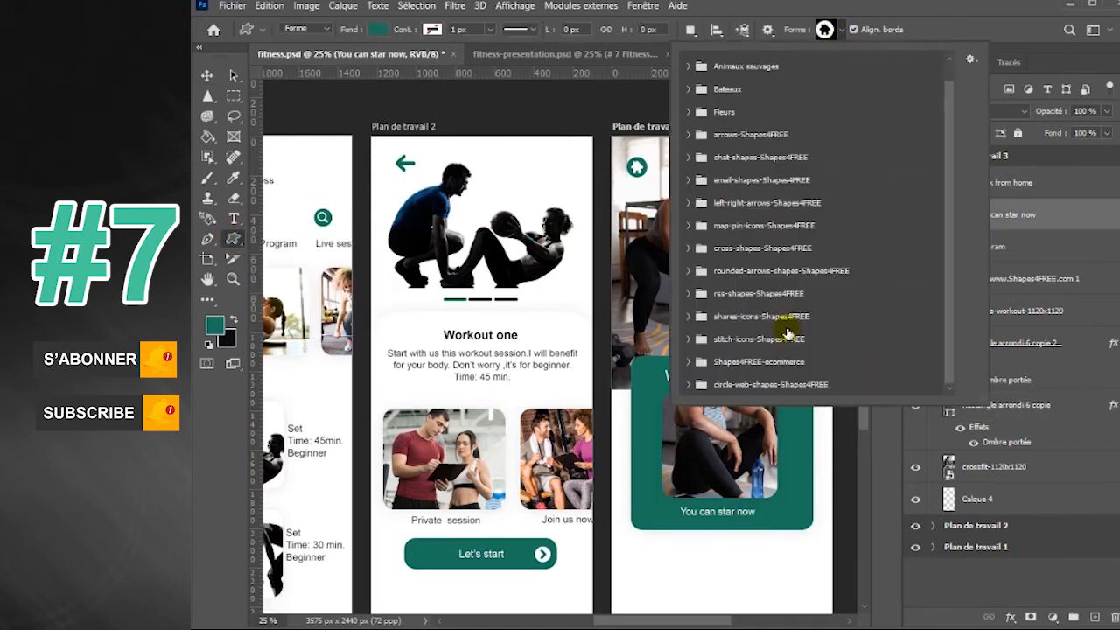
left_click(688, 203)
left_click(806, 227)
left_click(843, 19)
left_click_drag(761, 510, 769, 522)
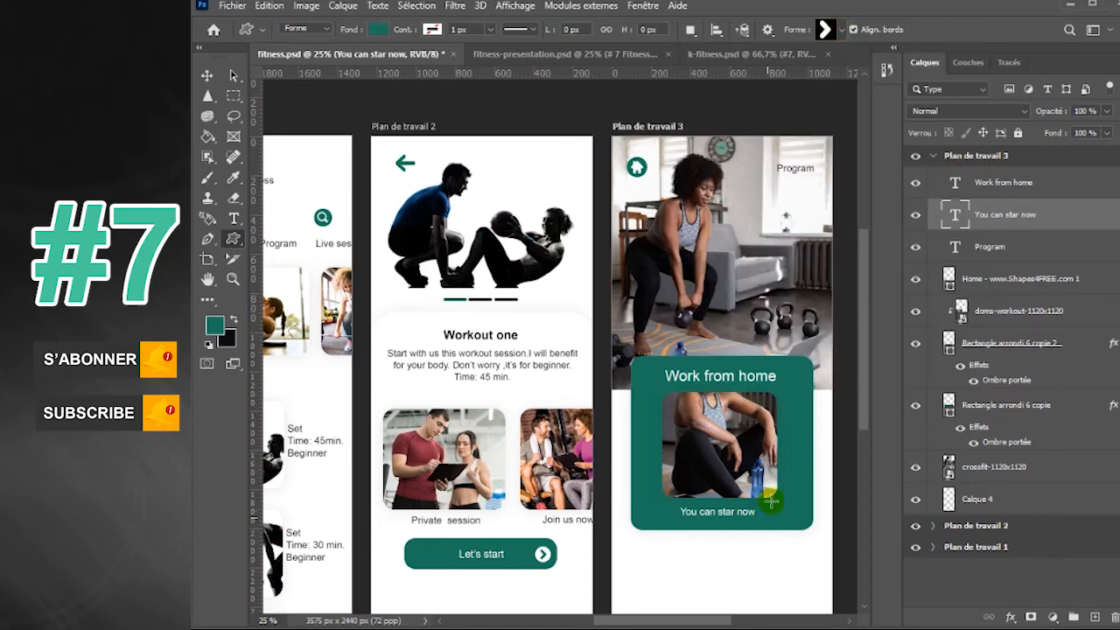
left_click(377, 29)
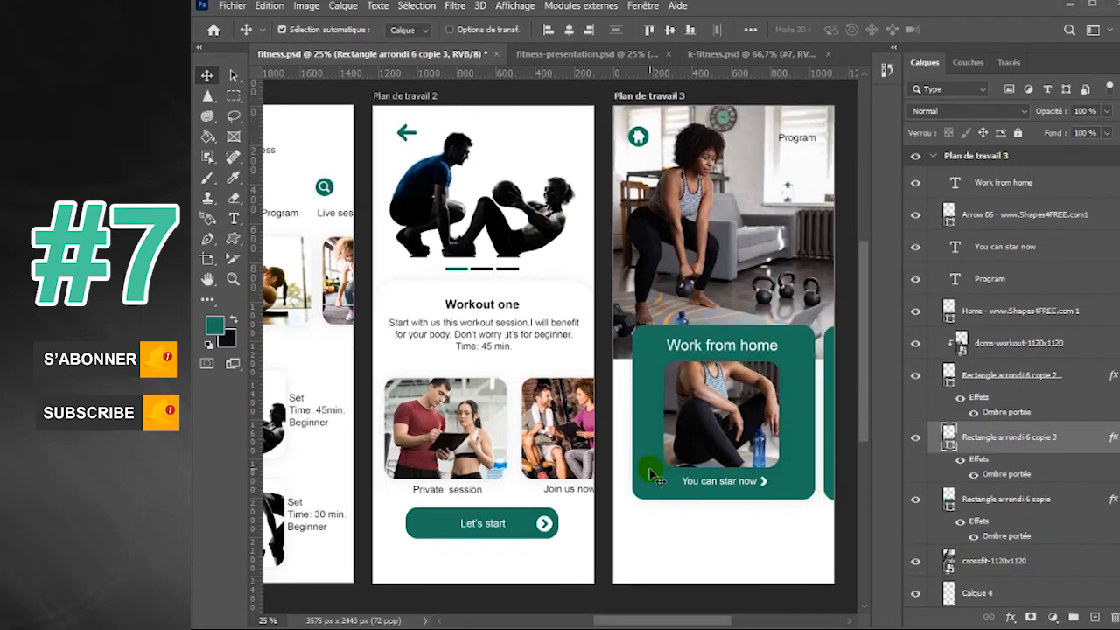
Duplicate the green card and place the copy so only a sliver shows at the third artboard's left edge
left_click_drag(652, 475, 617, 450)
left_click_drag(619, 373, 575, 369)
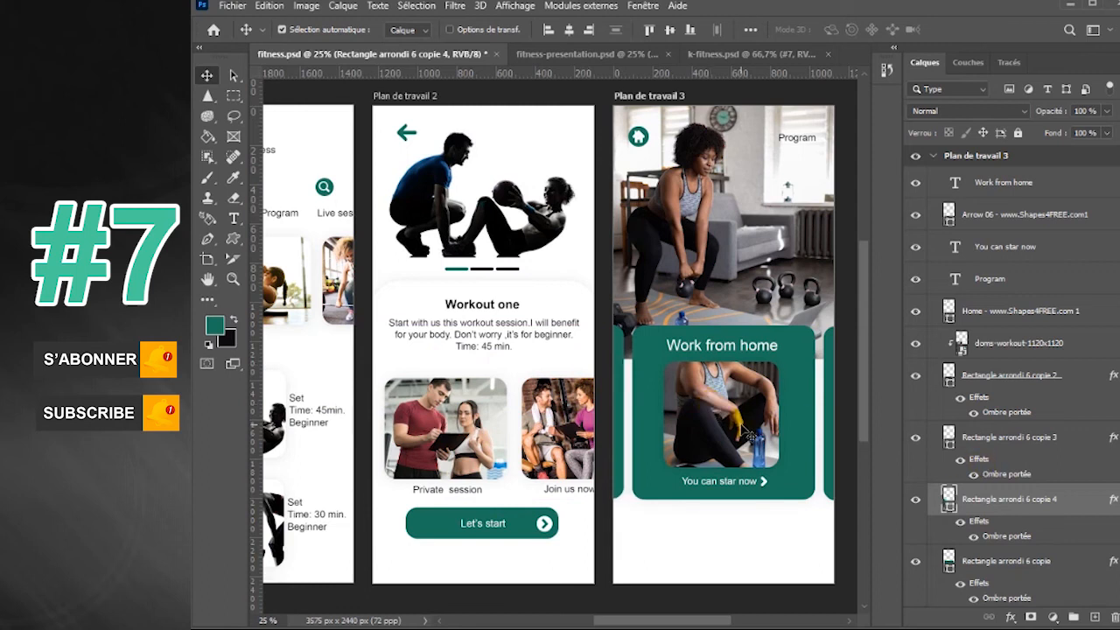
Scale the doms-workout photo together with its rounded rectangle to about 113%
left_click(742, 427)
left_click(1019, 378, "ctrl")
key("ctrl+t")
left_click_drag(829, 300, 846, 281)
key("Return")
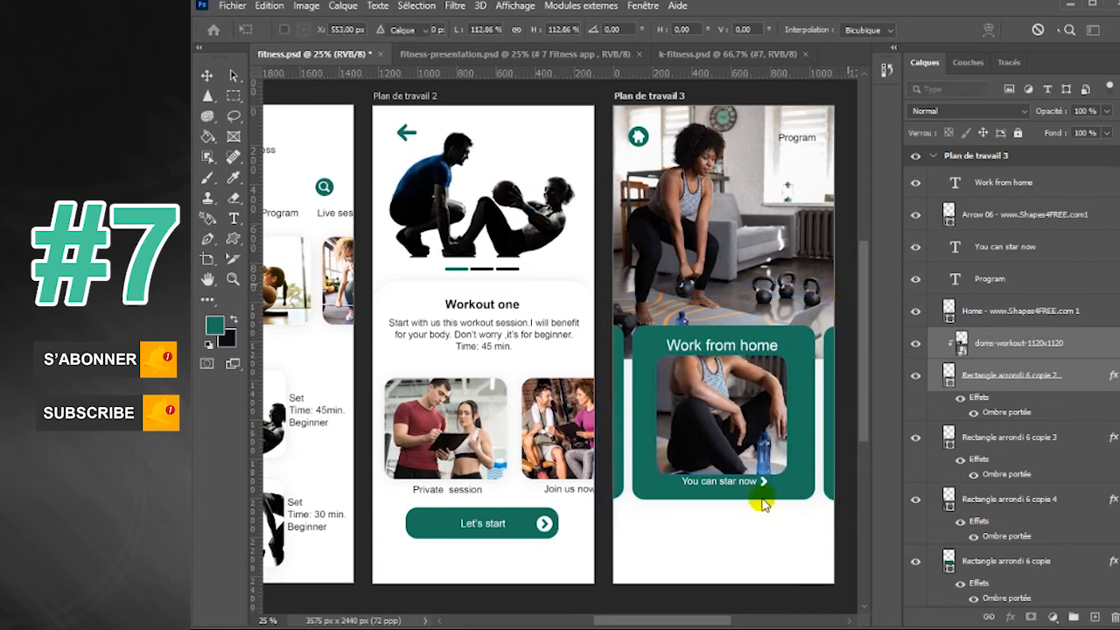
Nudge the "You can star now" text and its arrow down, and the "Work from home" title up, clear of the enlarged photo
left_click(1025, 252)
left_click(1037, 215)
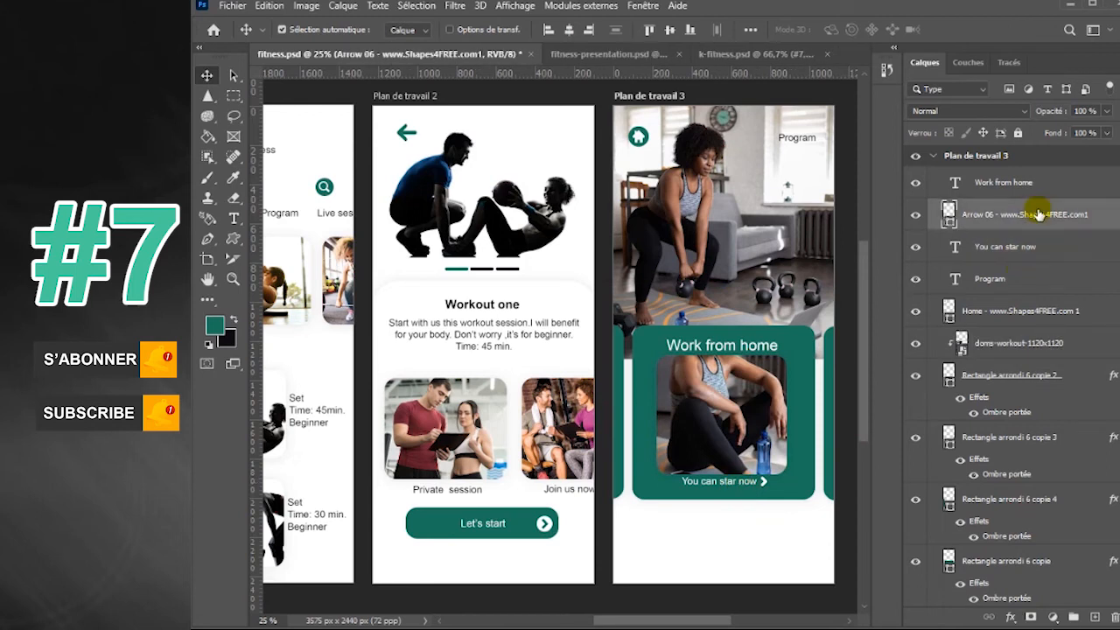
left_click(1046, 250, "shift")
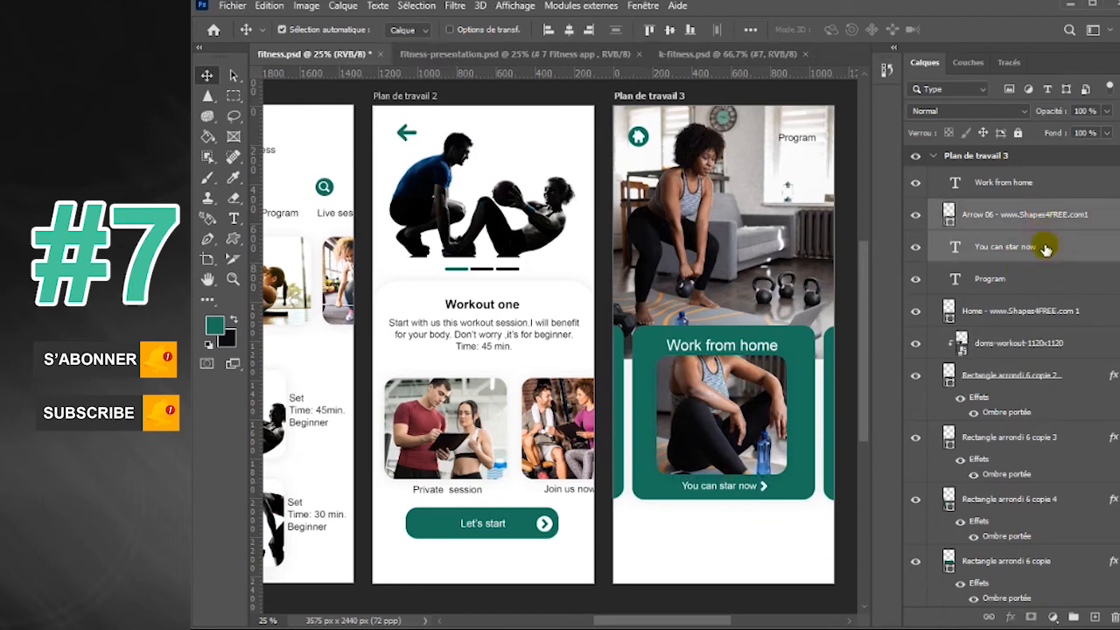
left_click(759, 348)
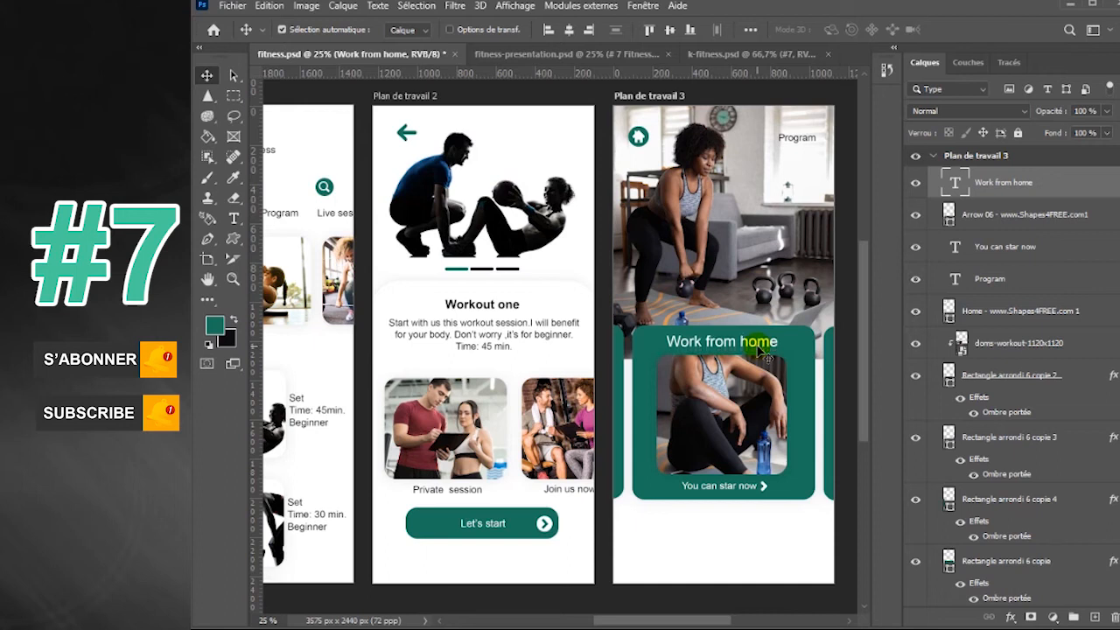
left_click(233, 217)
left_click_drag(776, 343, 657, 343)
type("Sa")
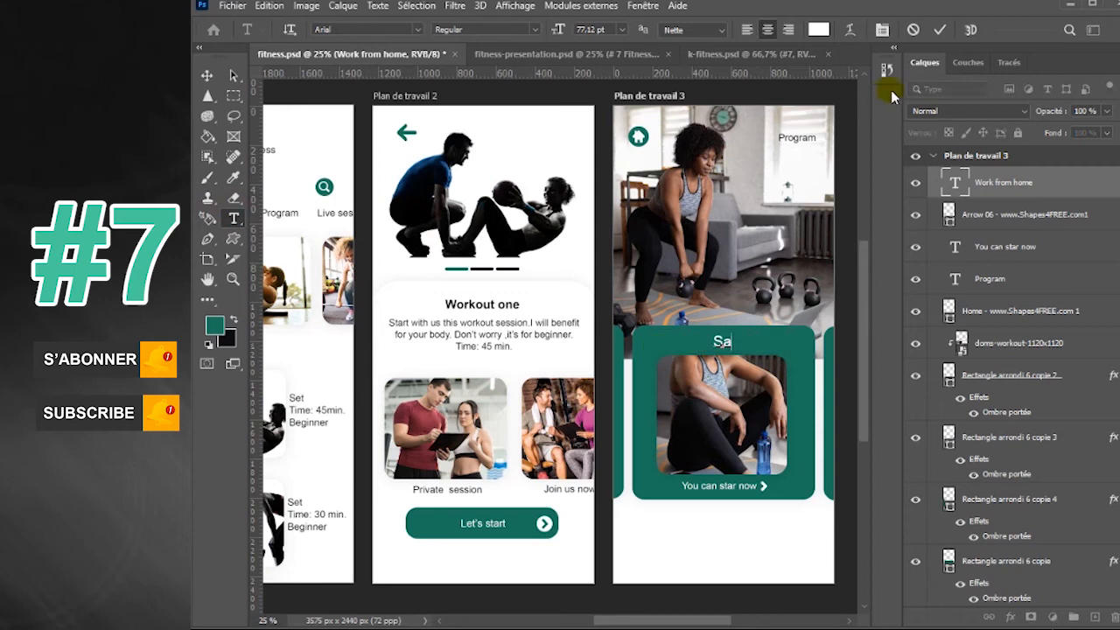
key("Escape")
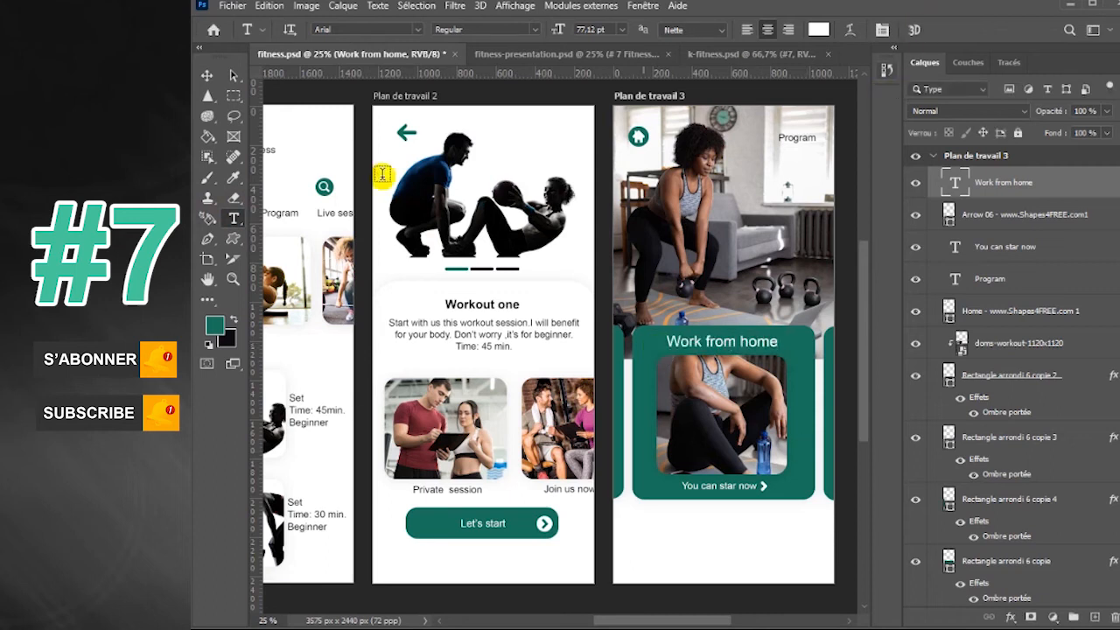
Duplicate the "Work from home" title, keeping one above the card, and change the card's title to "Squat session"
left_click(207, 76)
left_click_drag(727, 329, 660, 342)
type("Saugt")
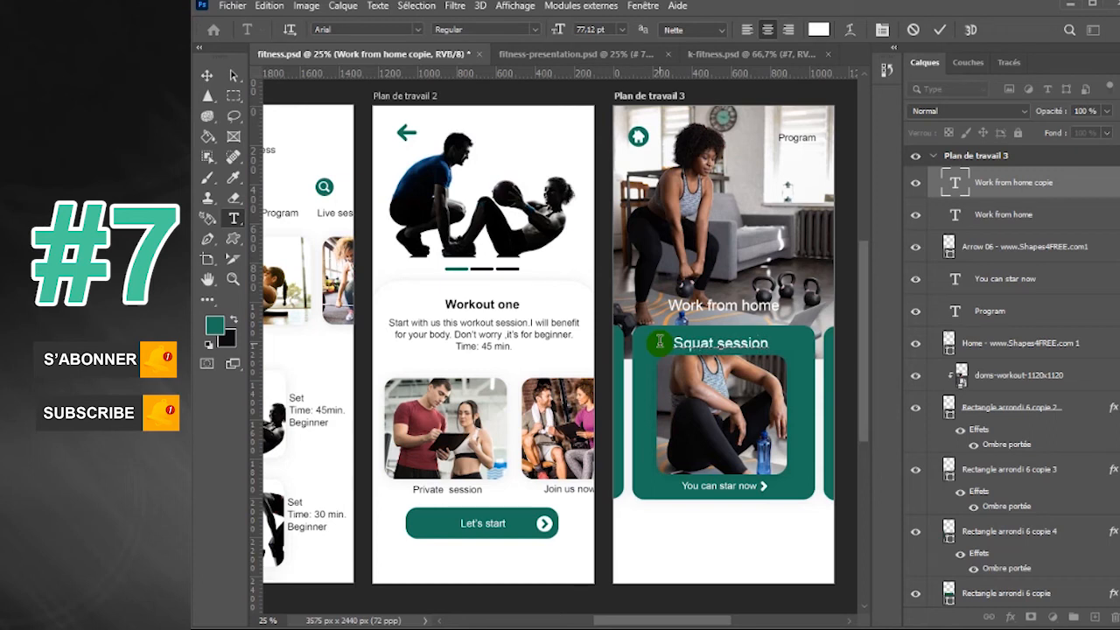
left_click(207, 76)
Move the upper "Work from home" title up onto the third artboard's workout photo and set its font to Sweet Chili
left_click(754, 256)
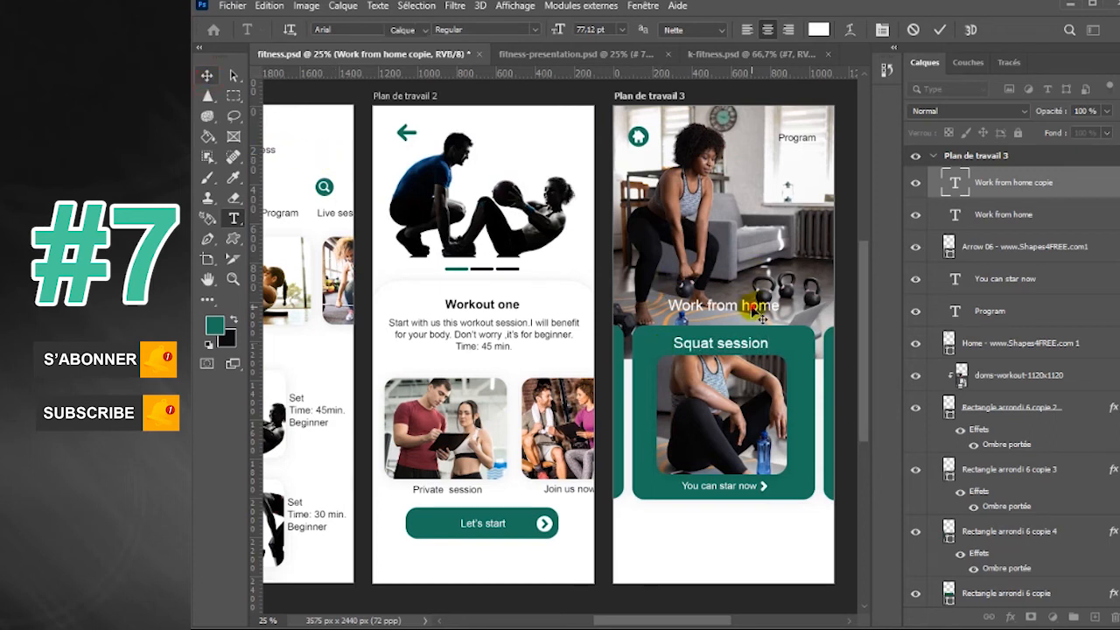
left_click_drag(758, 314, 790, 230)
left_click(232, 218)
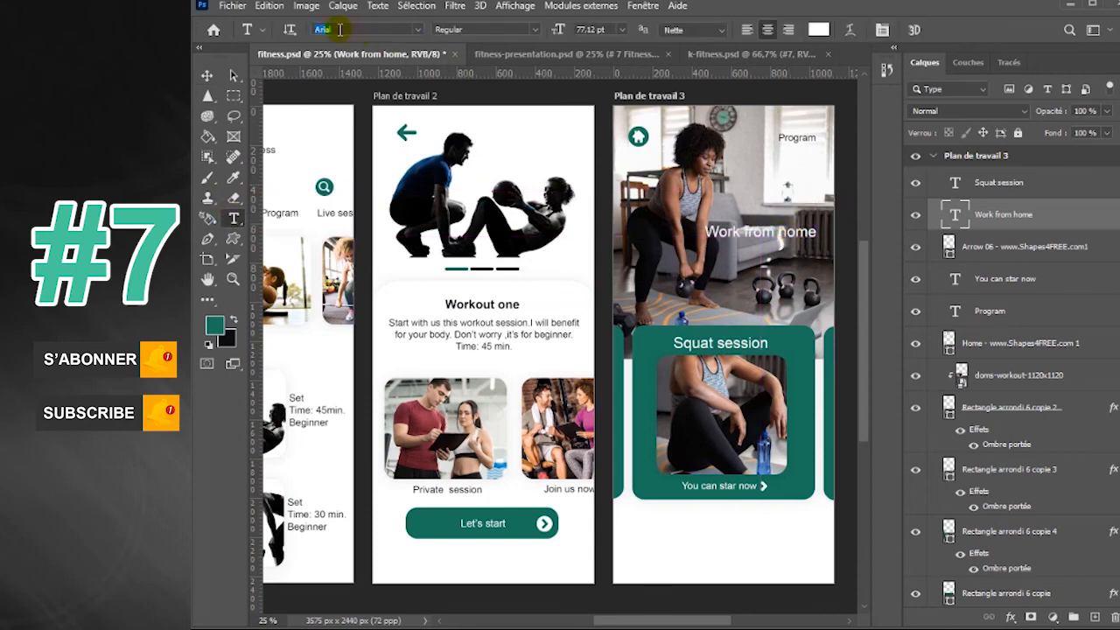
type("sw")
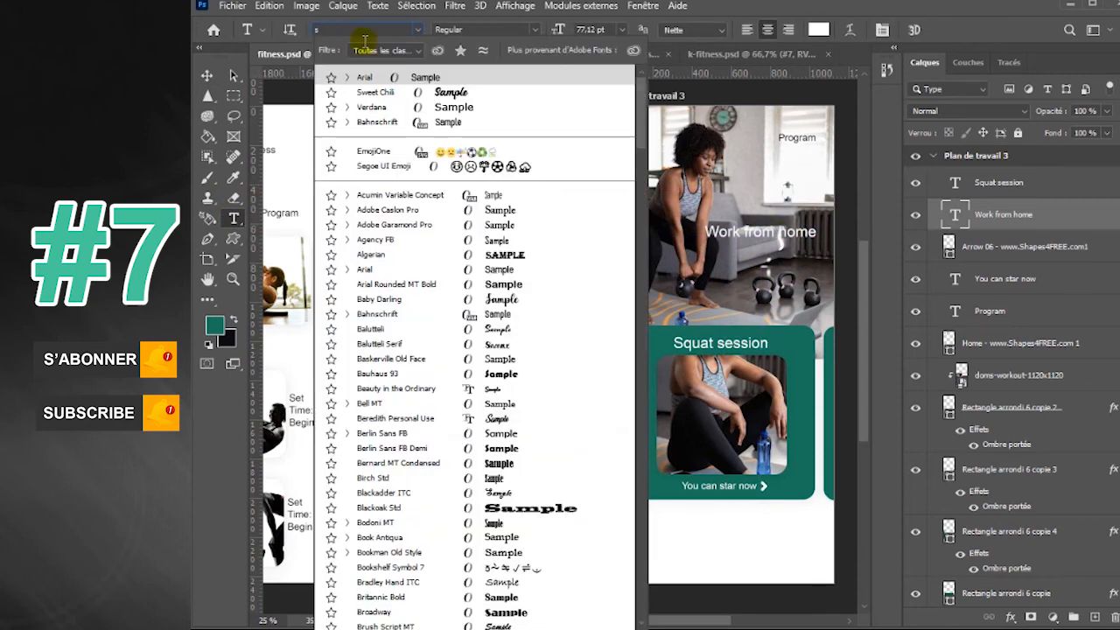
left_click(402, 93)
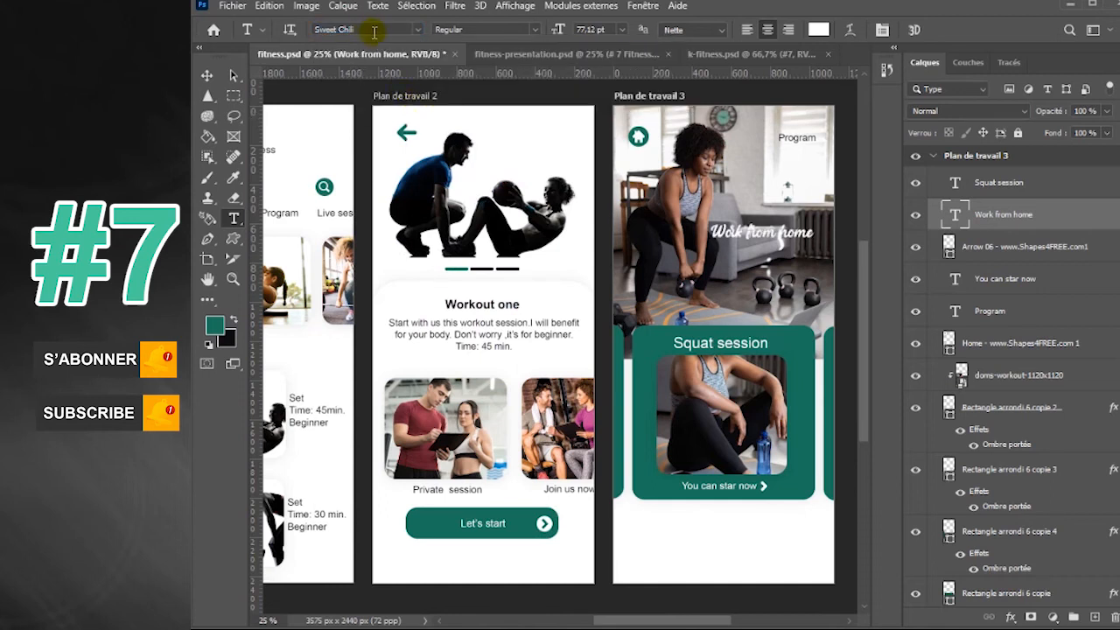
Scale the "Work from home" title to about 168% and centre it across the workout photo
key("ctrl+t")
left_click_drag(812, 227, 832, 209)
left_click_drag(845, 198, 860, 188)
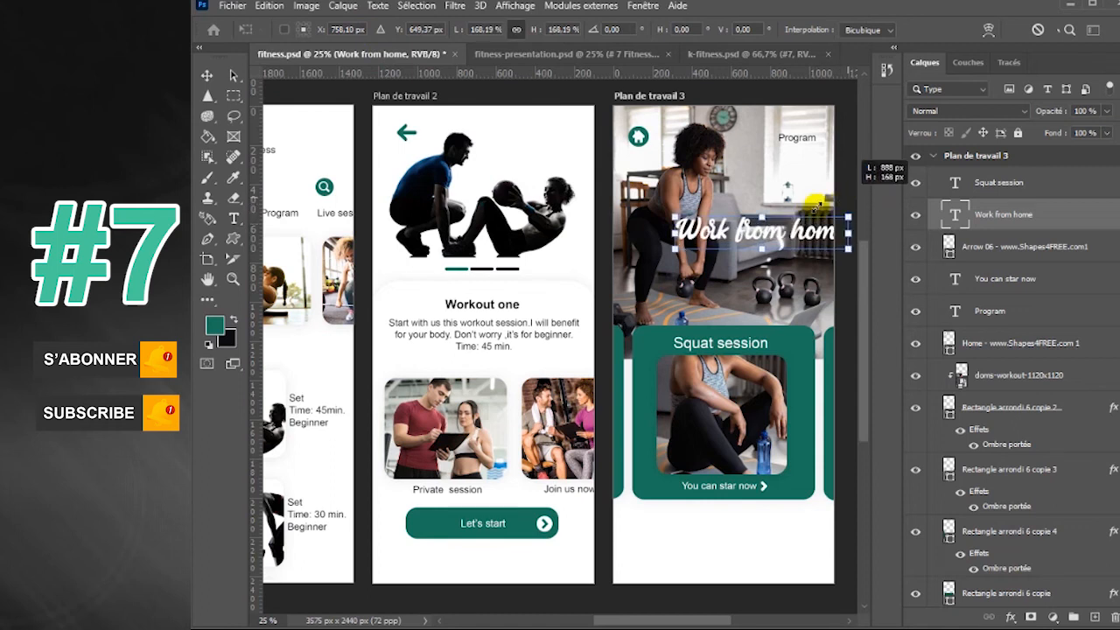
left_click(770, 243)
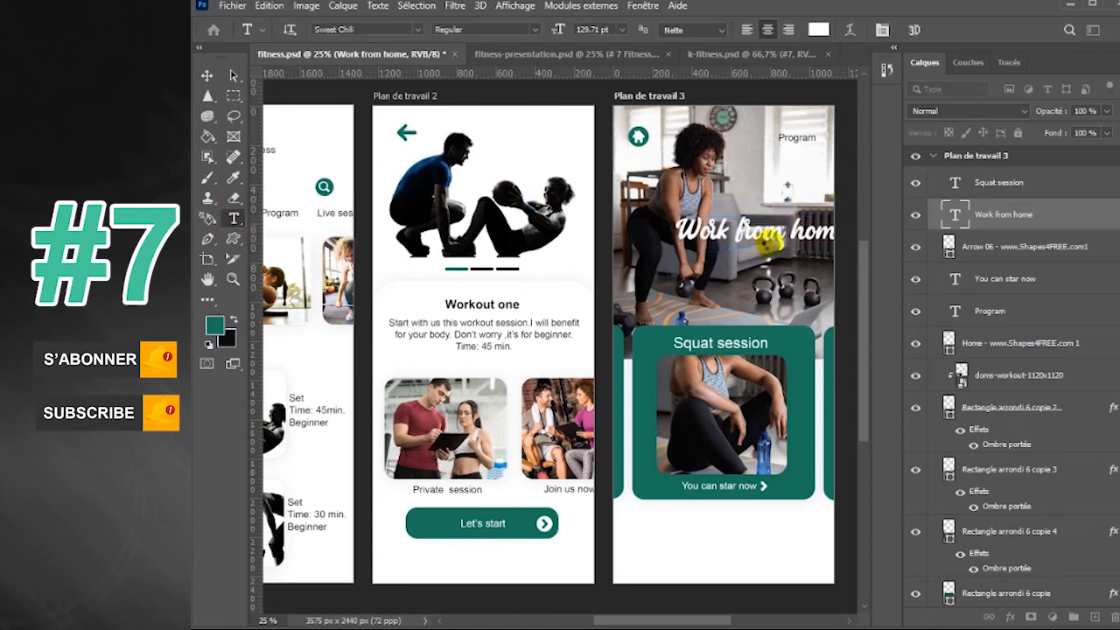
left_click(206, 75)
left_click_drag(797, 234, 752, 252)
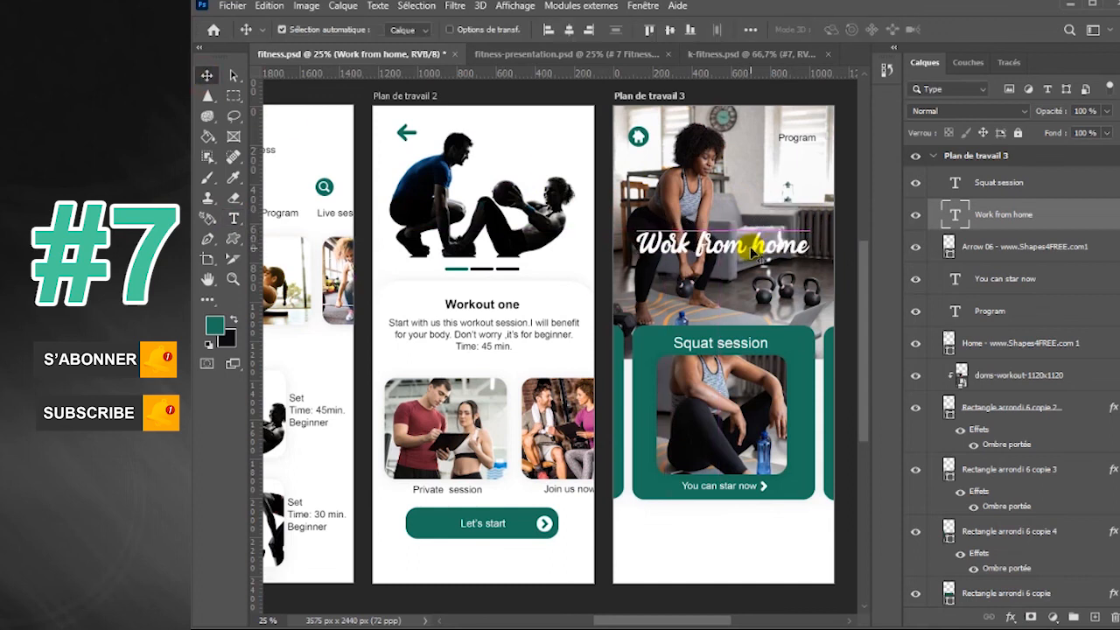
Add a drop shadow to the "Work from home" title with 10% opacity, 90° angle, 3 px distance and 68 px size
double_click(1091, 223)
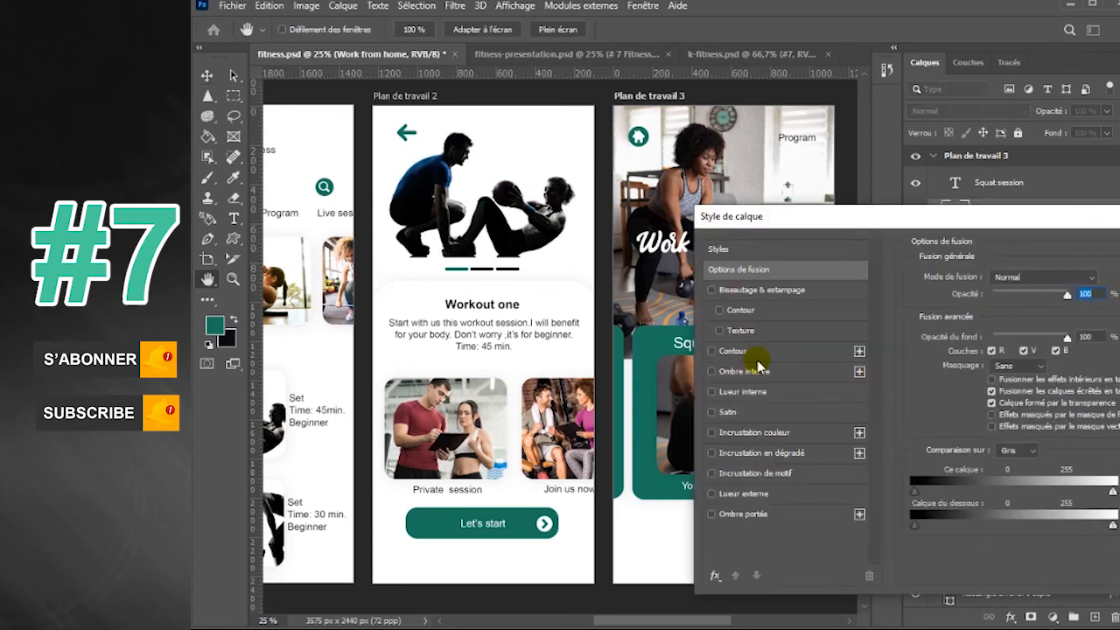
left_click(754, 515)
left_click_drag(845, 217, 845, 326)
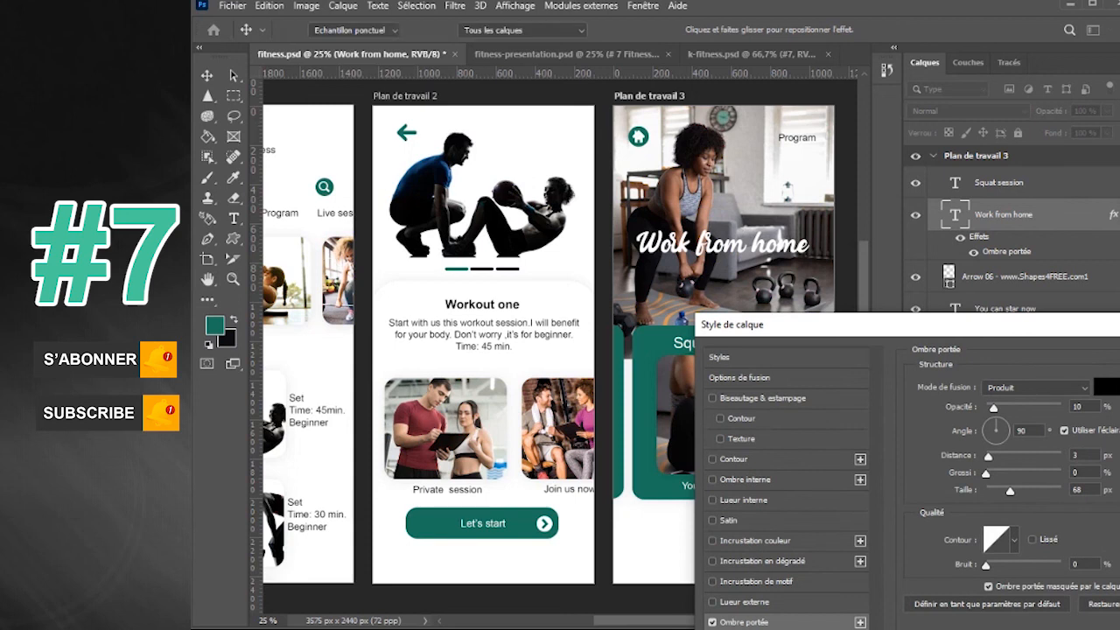
key("Return")
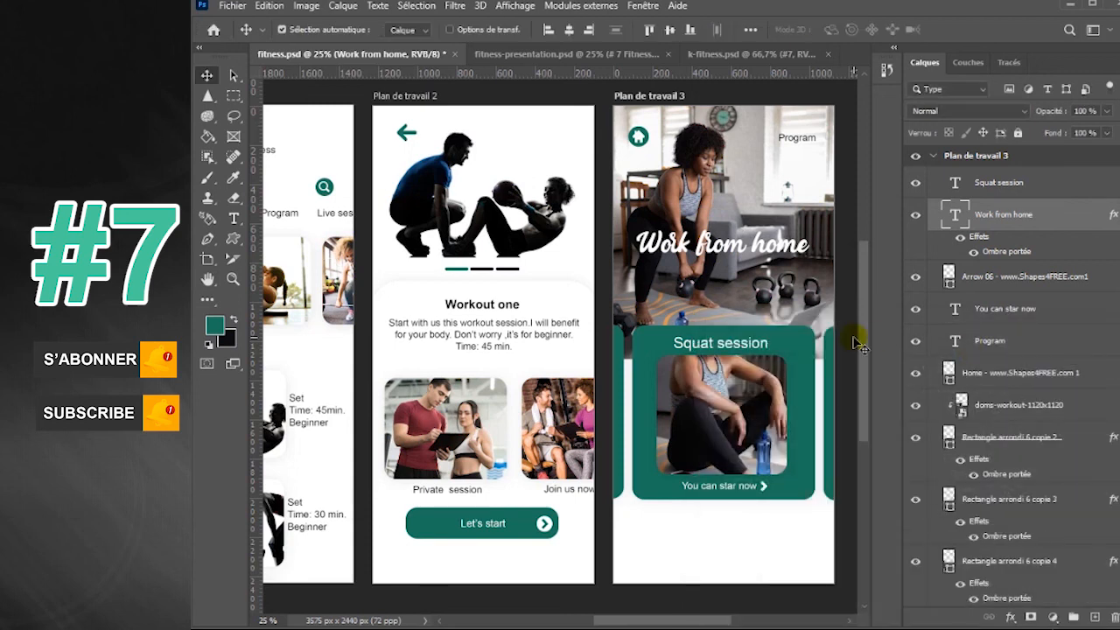
Draw a green ellipse about 1196 × 1208 px overlapping the bottom edge of the third artboard
mouse_move(724, 621)
left_mouse_down()
mouse_move(674, 618)
mouse_move(730, 621)
left_mouse_up()
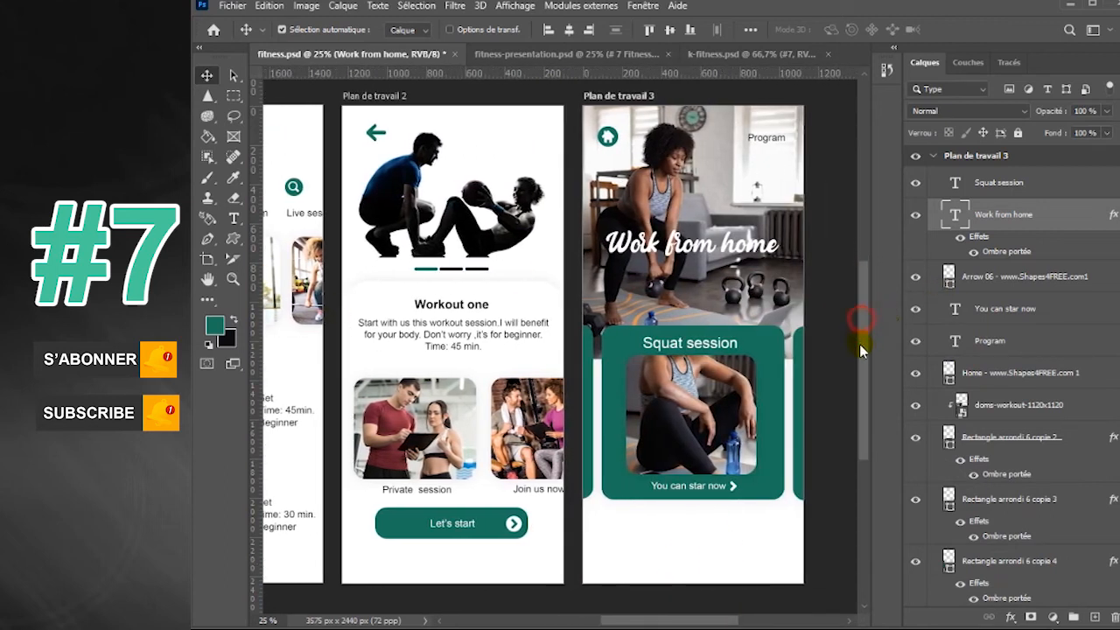
left_click_drag(859, 346, 859, 361)
right_click(234, 238)
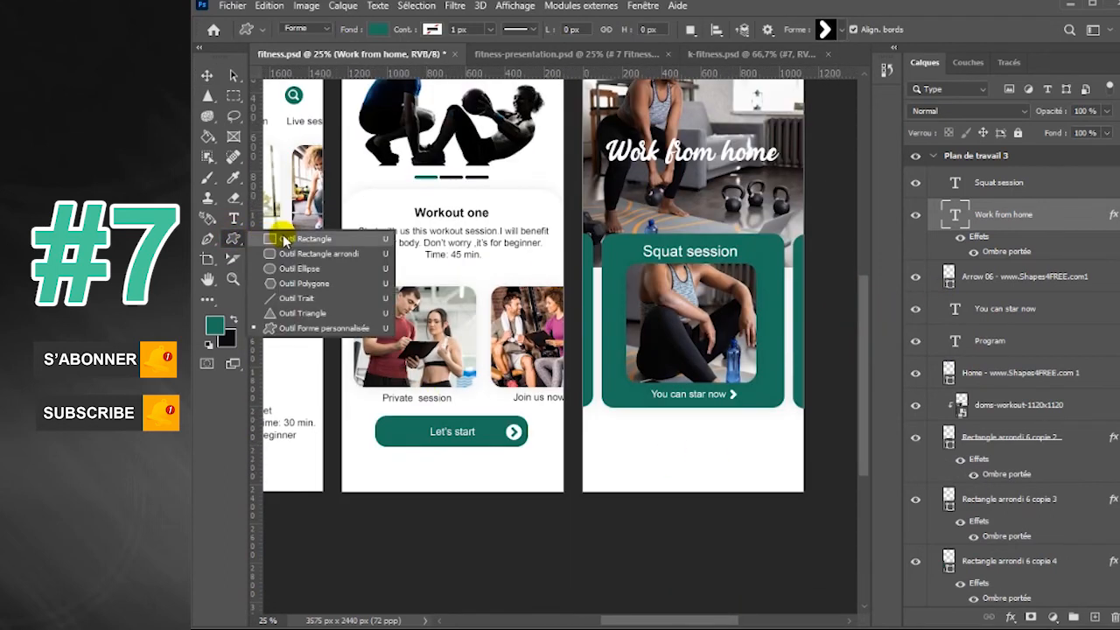
left_click(300, 268)
left_click_drag(578, 445, 811, 575)
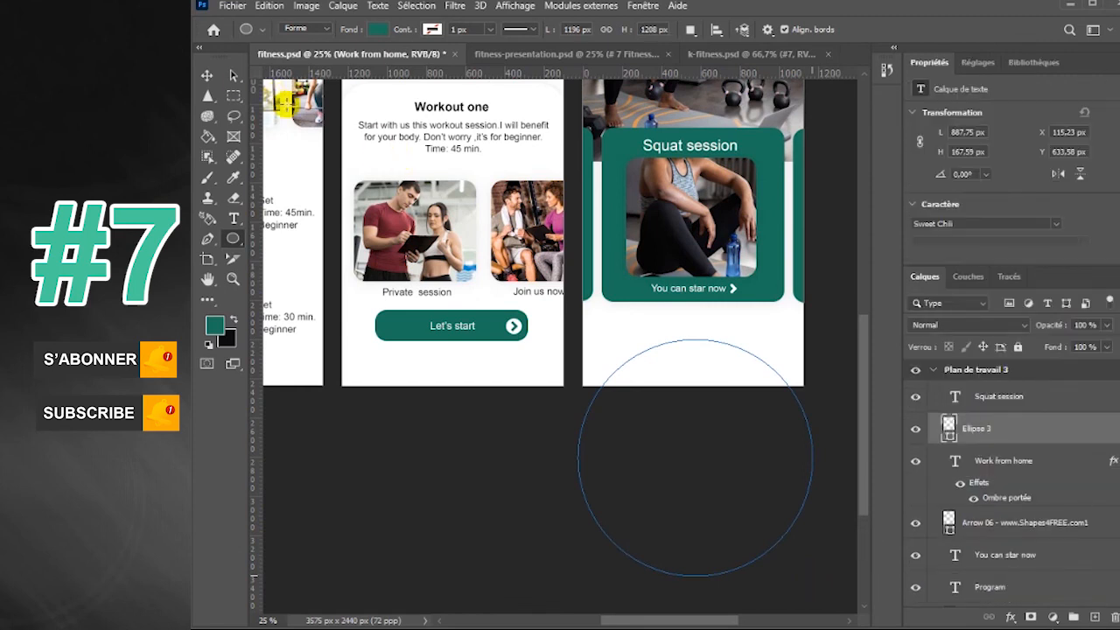
Widen the green ellipse on both sides to about 1480 px and nudge it down to Y 2216 px
left_click_drag(576, 461, 549, 457)
left_click_drag(832, 460, 839, 458)
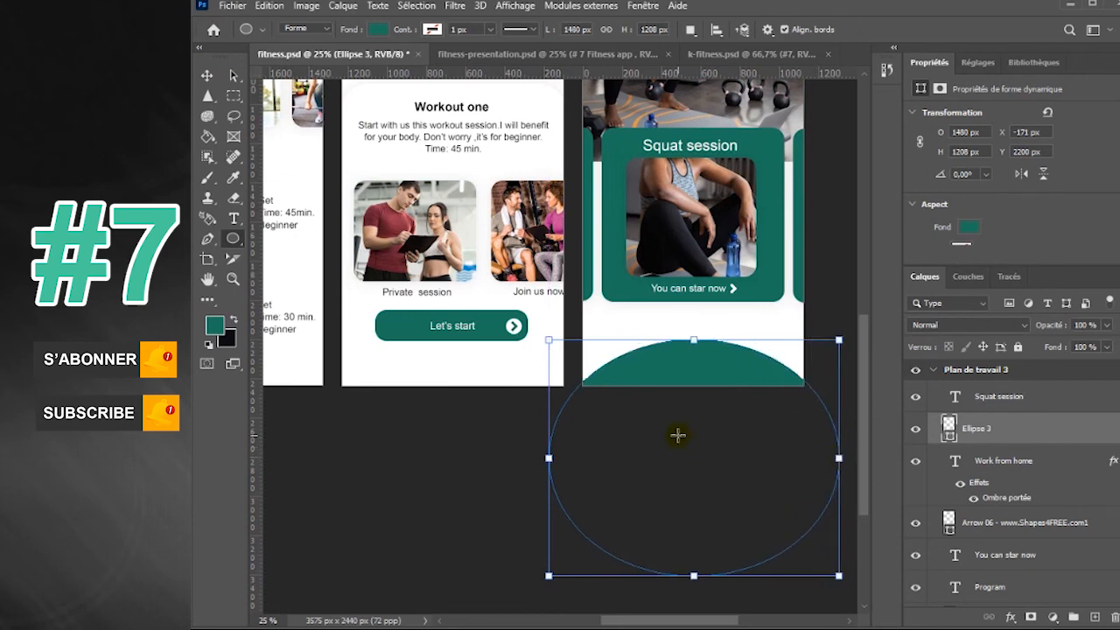
key("Return")
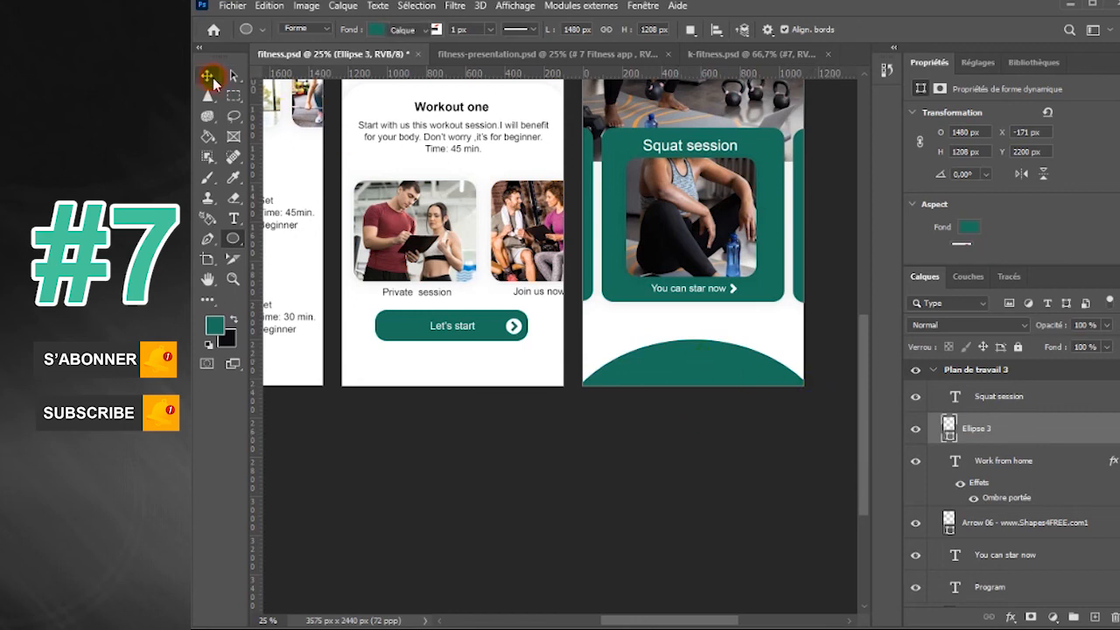
left_click(210, 77)
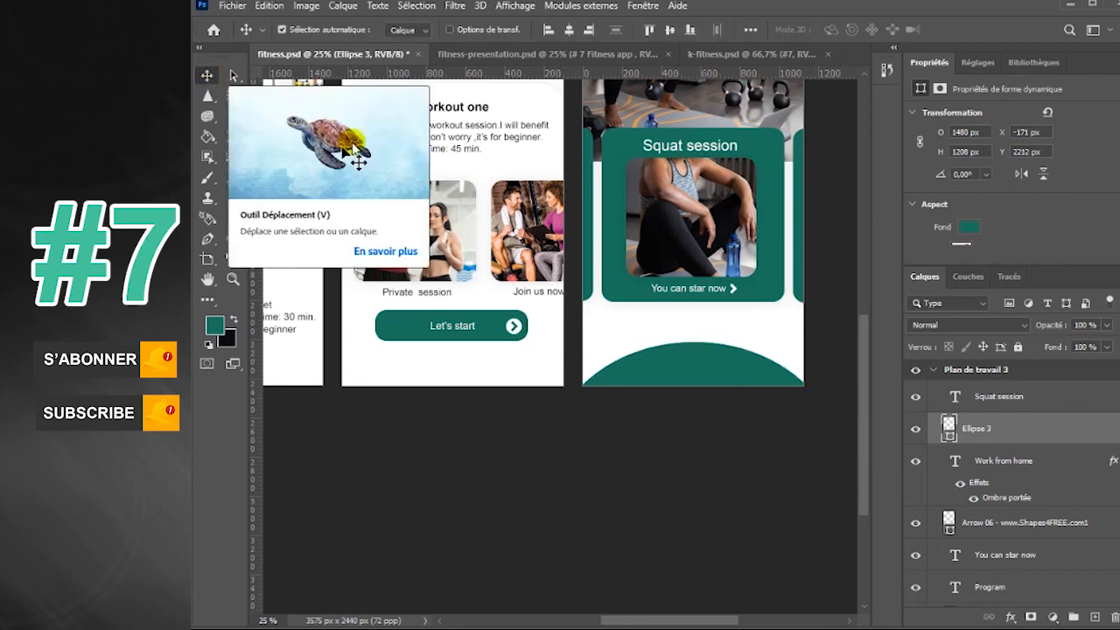
left_click_drag(864, 411, 860, 339)
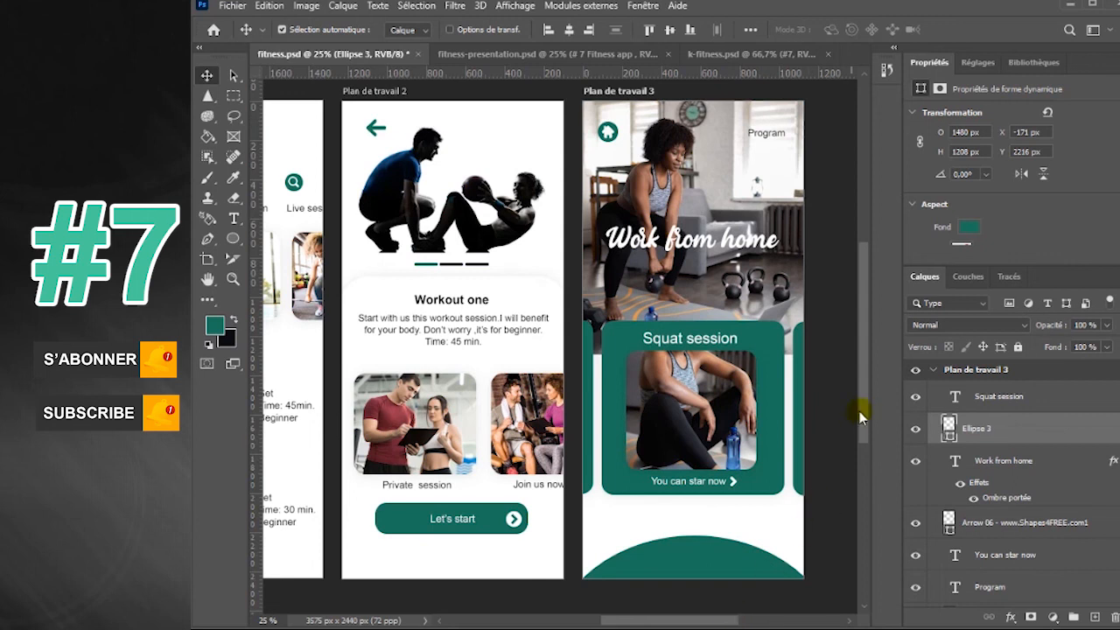
Add the text "See all" in dark grey #282828 between the green card and the ellipse on the third artboard
scroll(862, 418, "down", 1)
left_click(233, 218)
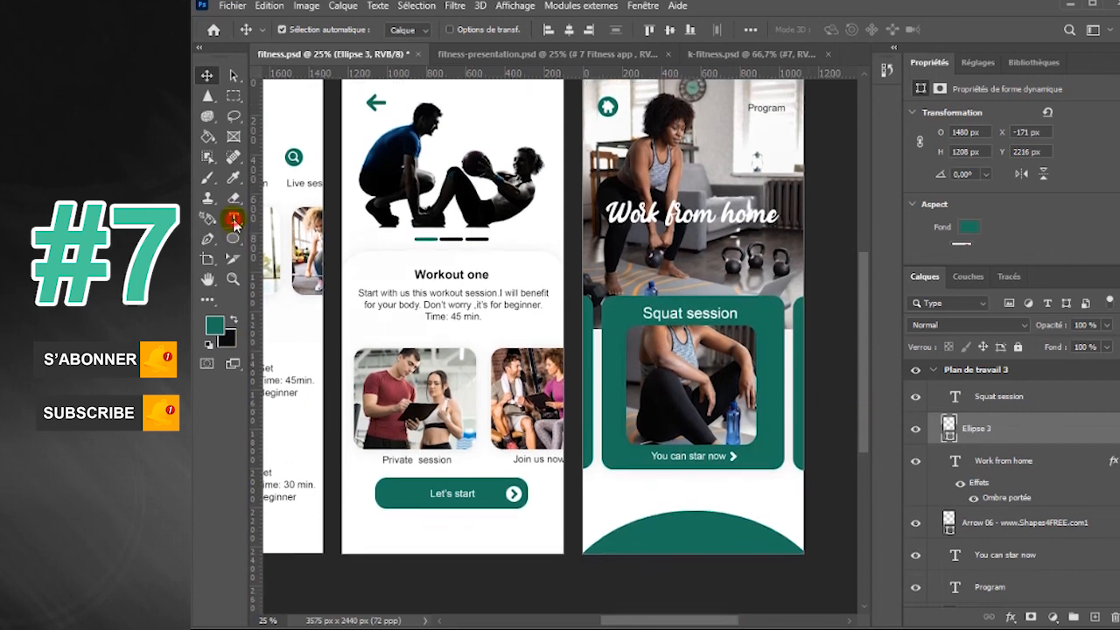
left_click(732, 492)
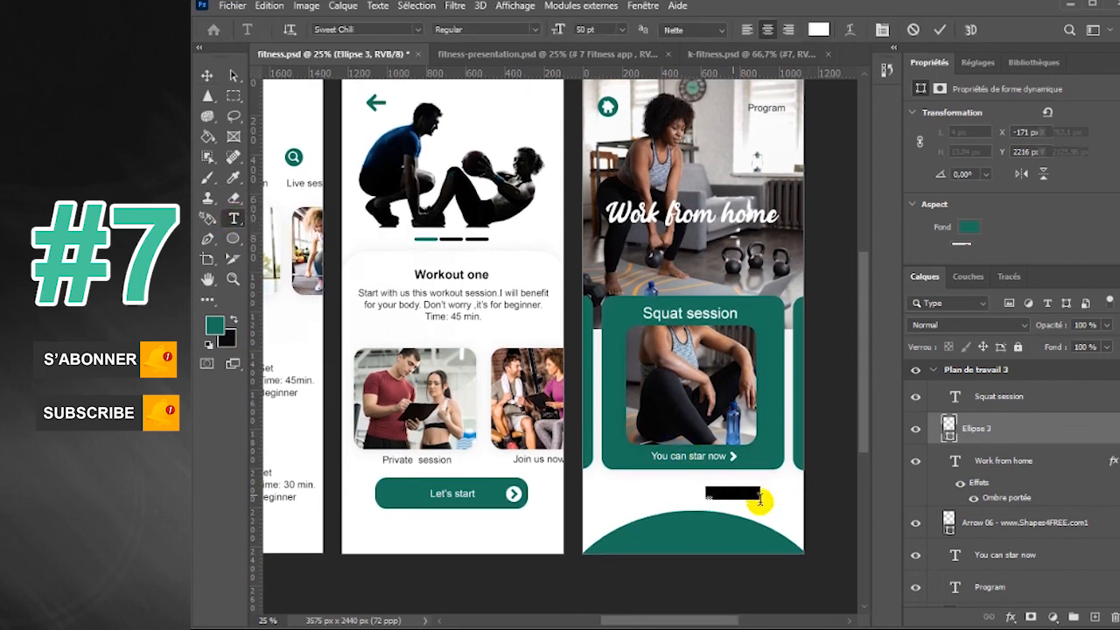
left_click(819, 29)
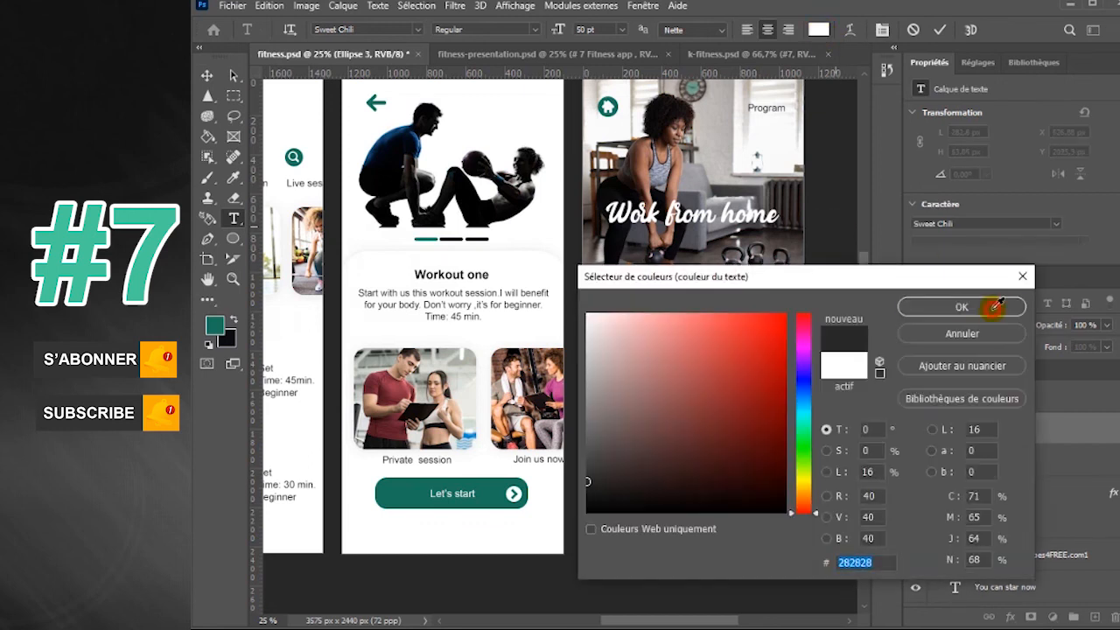
left_click(975, 309)
left_click(758, 495)
type("See all")
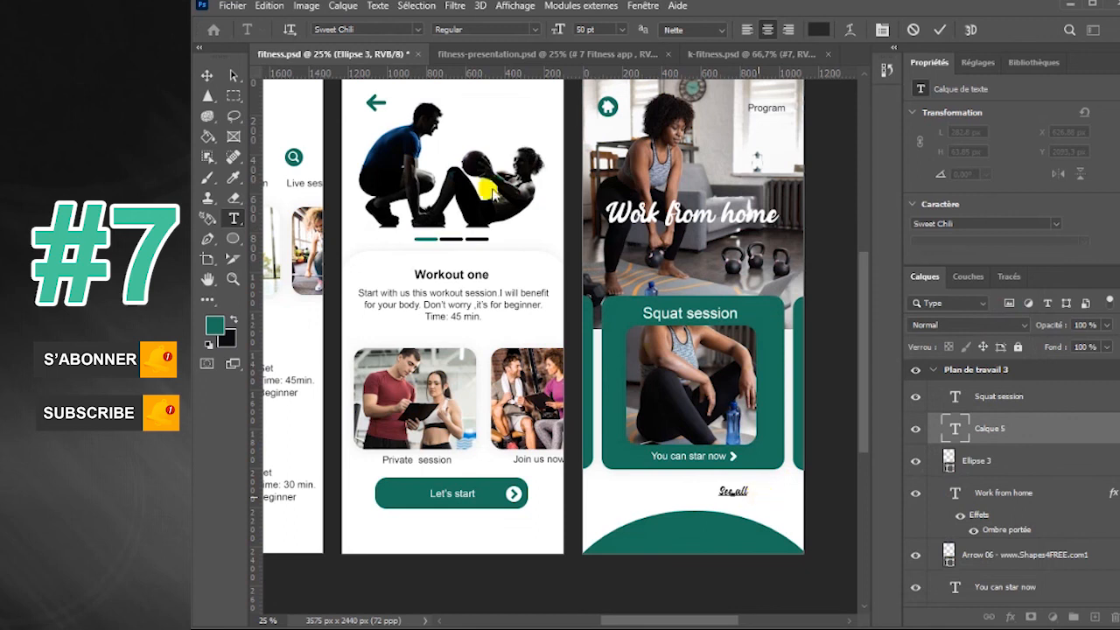
left_click(211, 77)
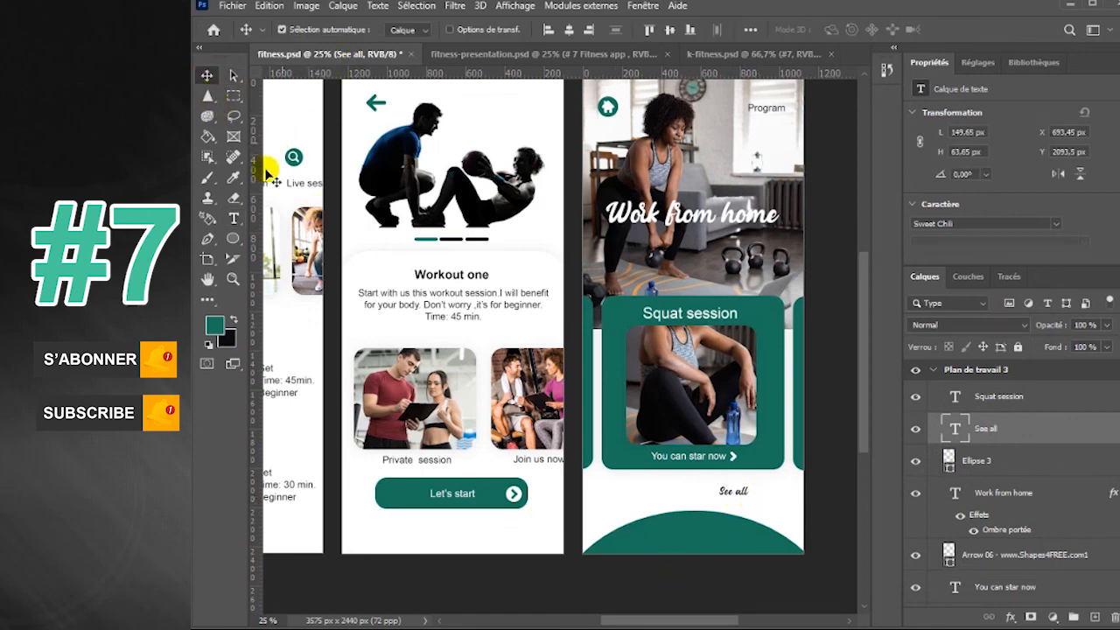
Change the "See all" text to Arial Bold and move it to the right, just below the green card
left_click(233, 218)
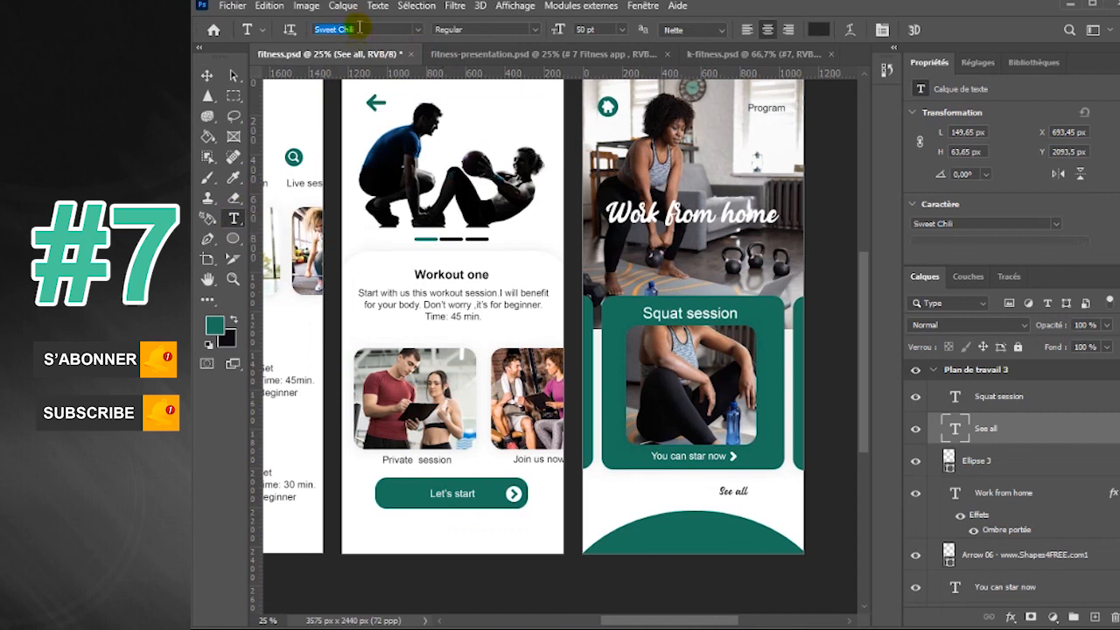
type("arial")
key("Return")
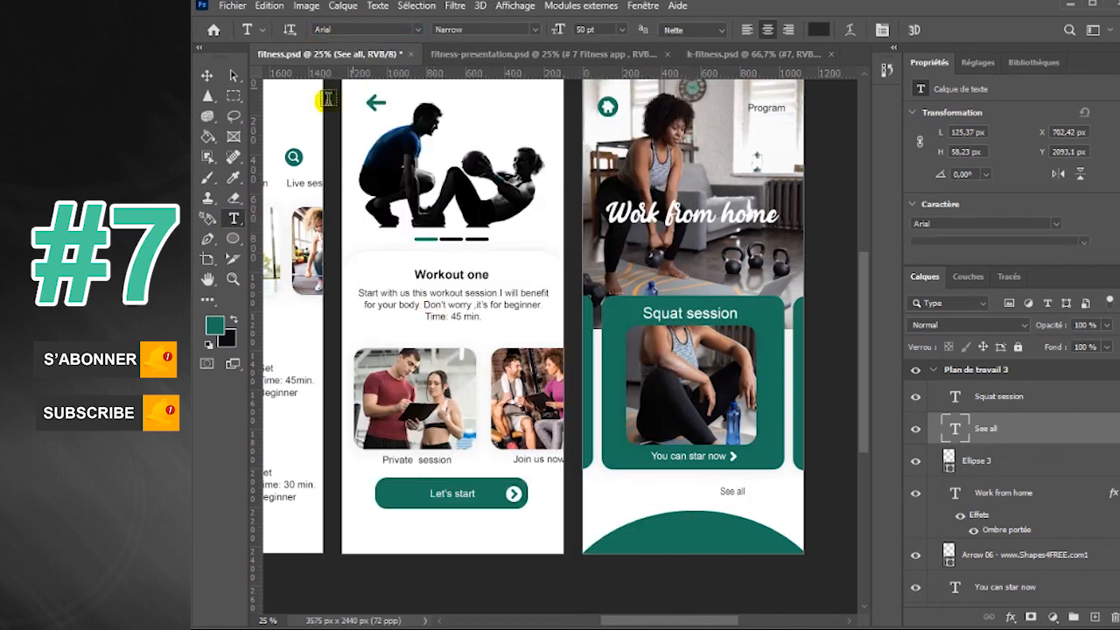
left_click(525, 29)
left_click(489, 85)
left_click(208, 74)
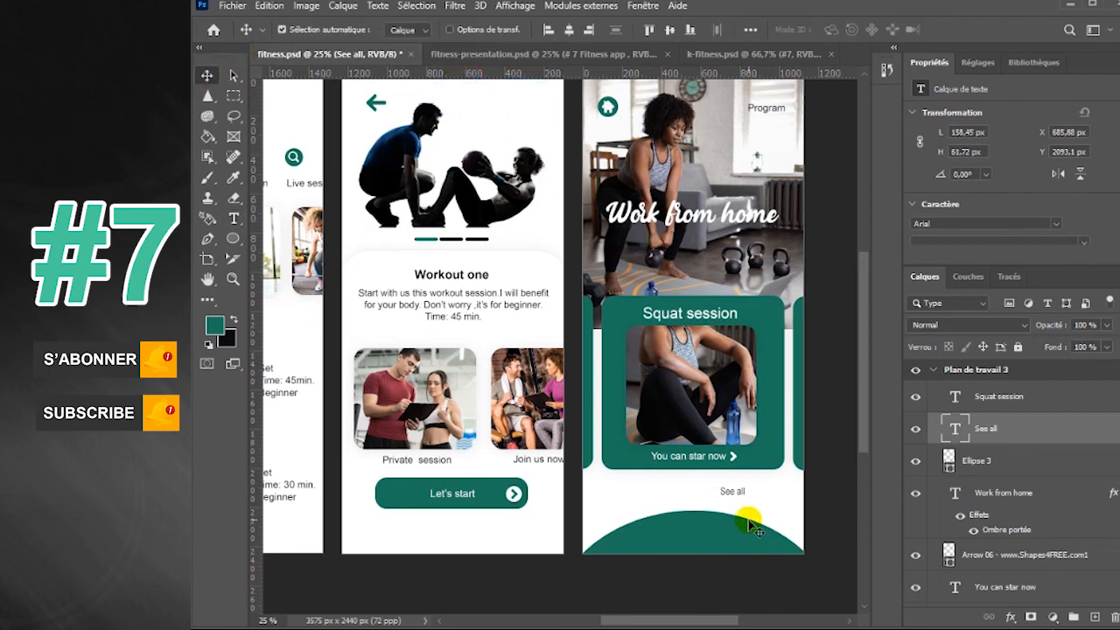
left_click_drag(742, 494, 770, 490)
Try to add a ">" character after the "See all" text
left_click(233, 238)
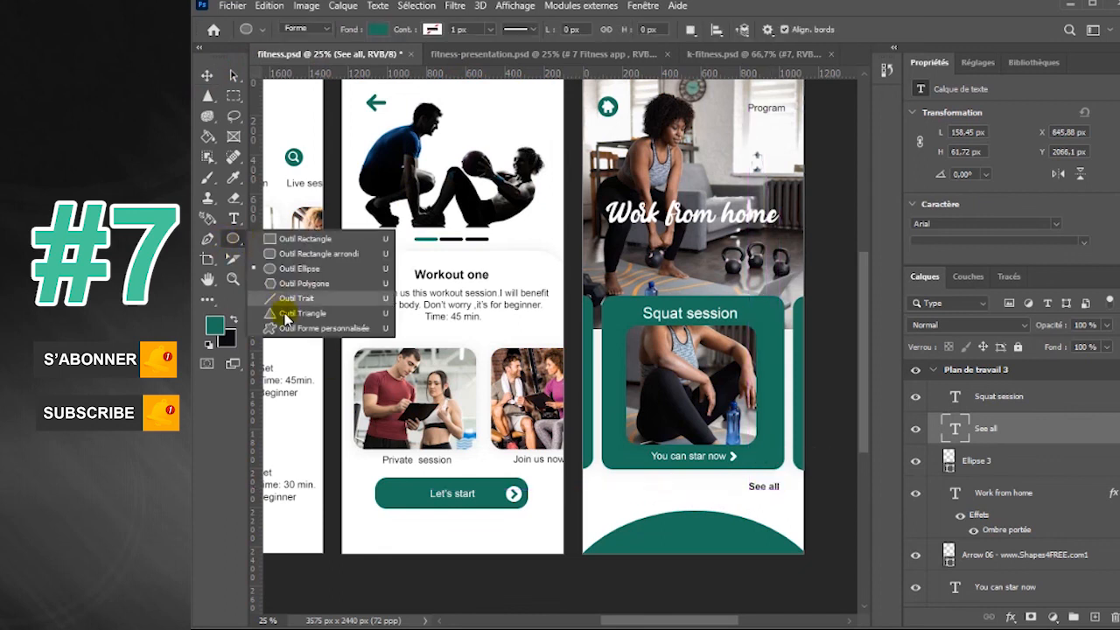
left_click(284, 313)
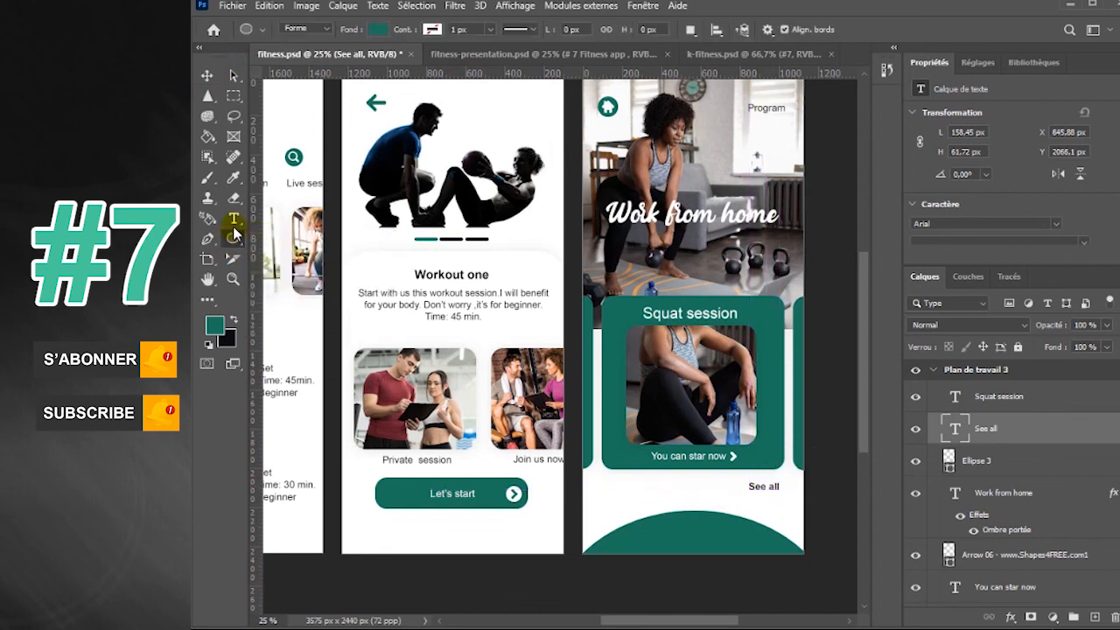
key("t")
left_click(777, 486)
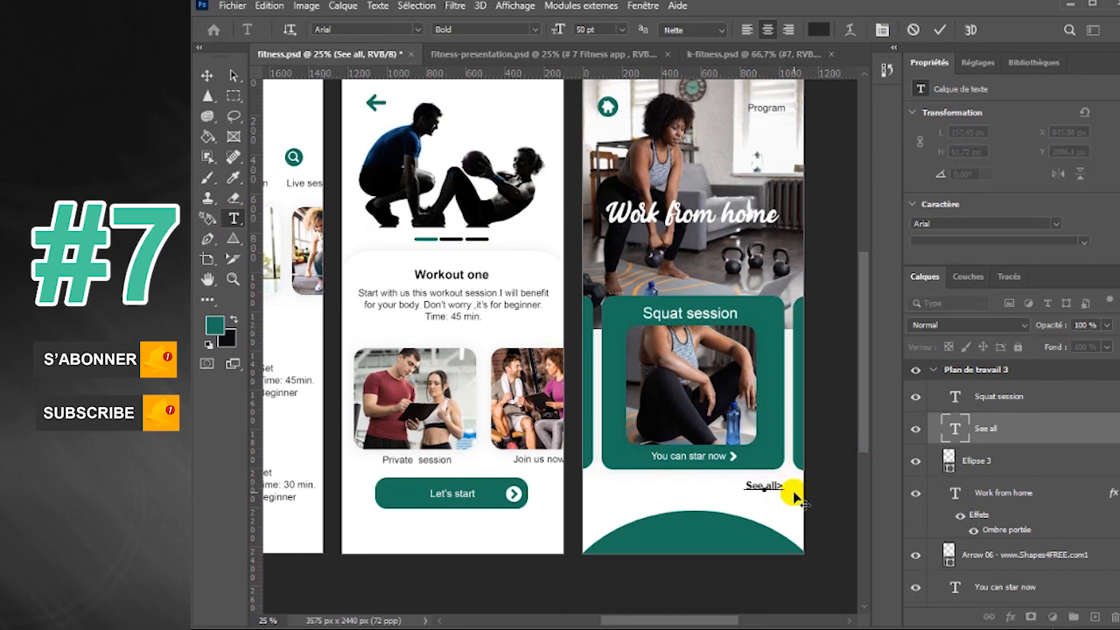
left_click(783, 487)
key("BackSpace")
left_click(940, 30)
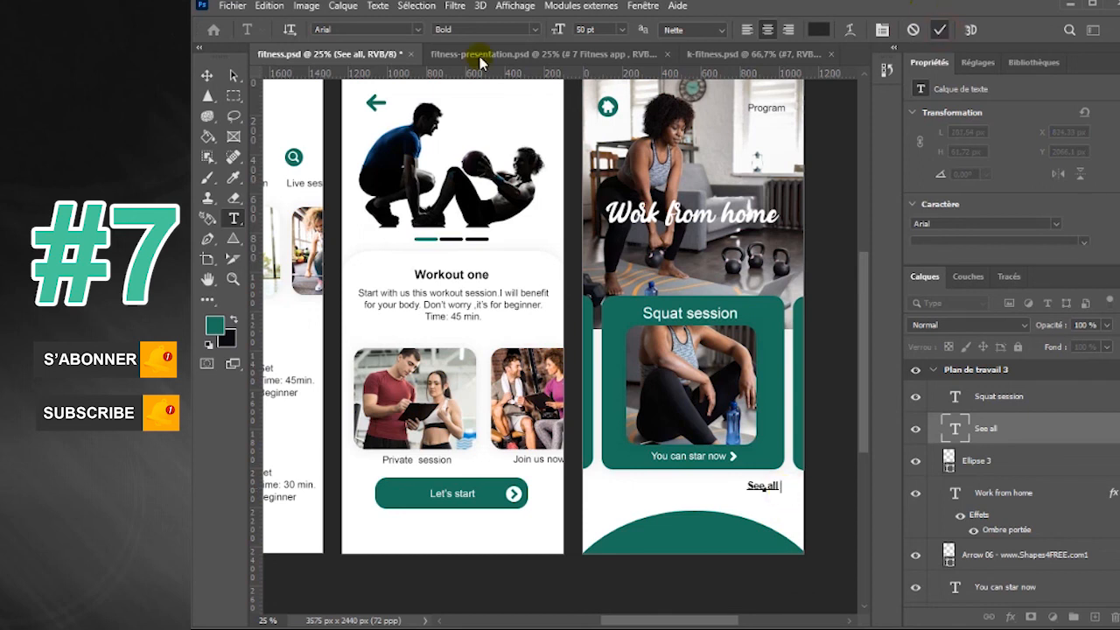
Draw a small green chevron arrow, about 21 × 32 px, after "See all" and leave a gap between them
right_click(233, 242)
left_click(287, 328)
left_click_drag(783, 483, 788, 488)
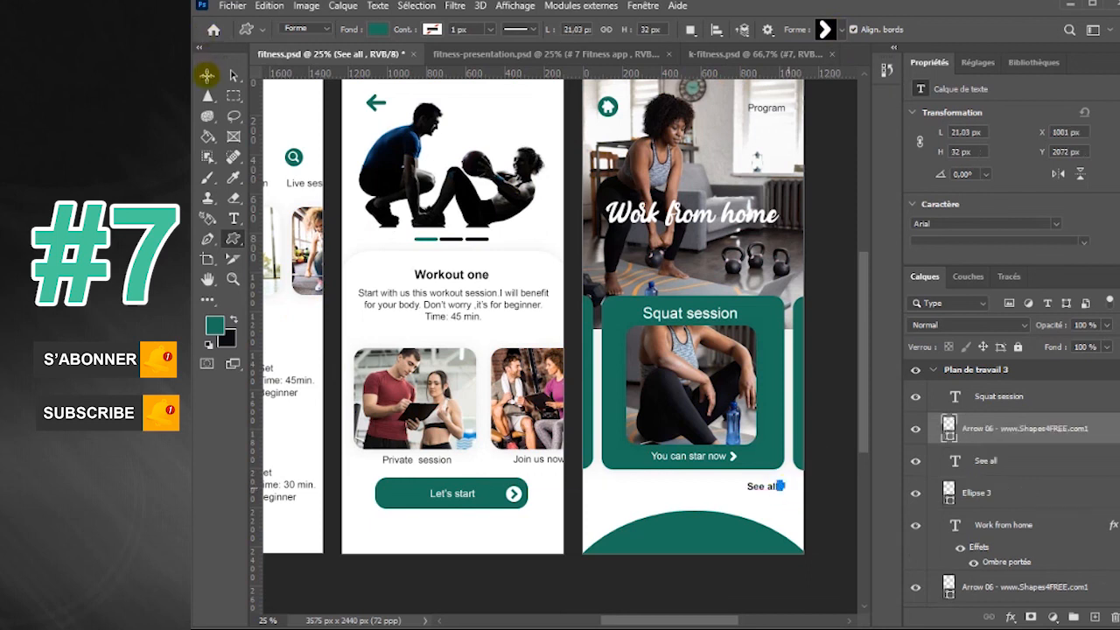
left_click(206, 75)
left_click(1037, 436)
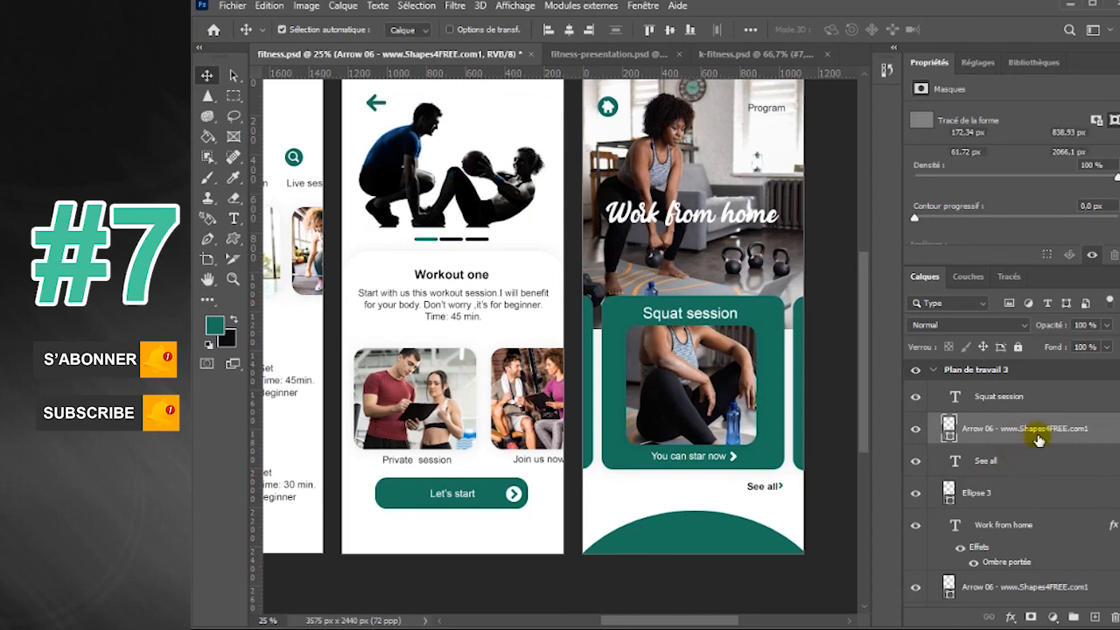
left_click(1017, 462)
left_click(1034, 434)
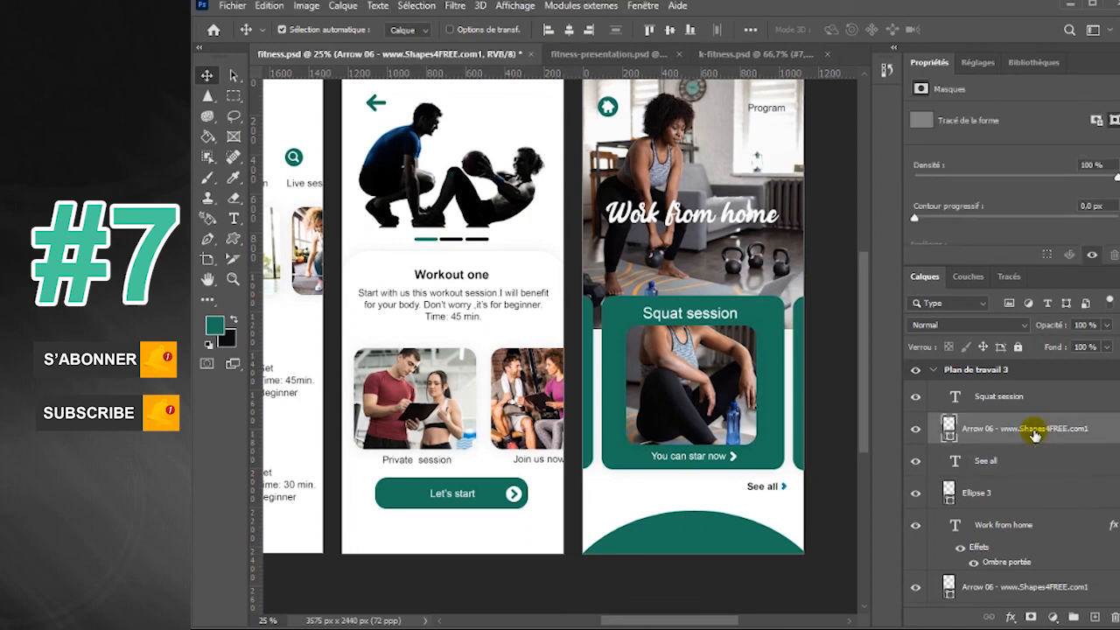
Hide the Properties panel, show all three artboards together, and collapse the Plan de travail 3 layer group
left_click_drag(722, 624, 699, 622)
left_click(643, 5)
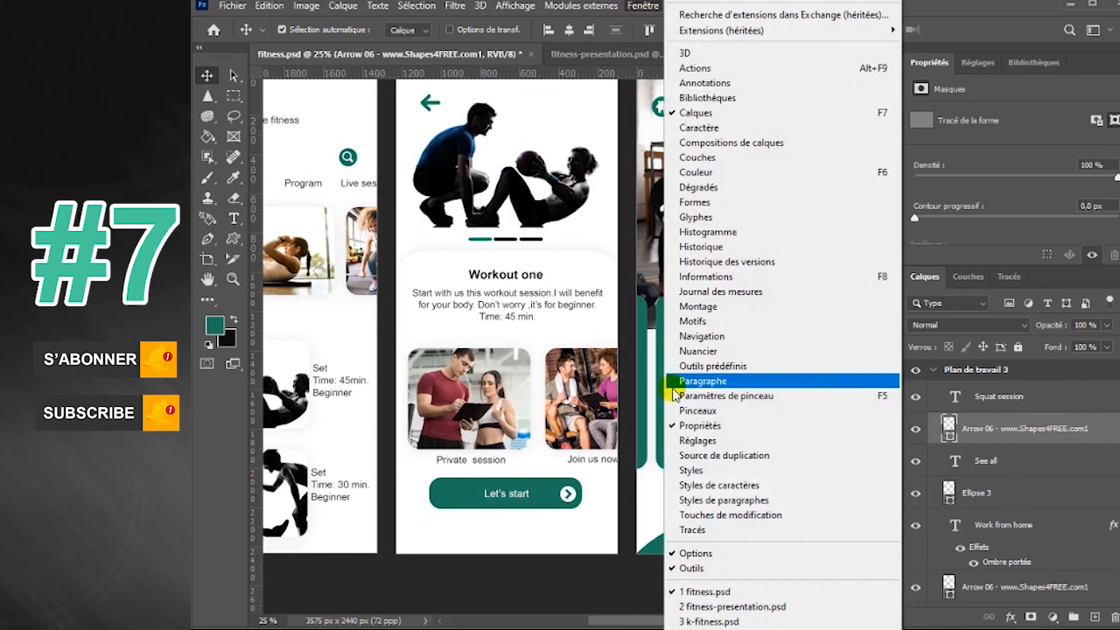
left_click(692, 425)
key("ctrl+minus")
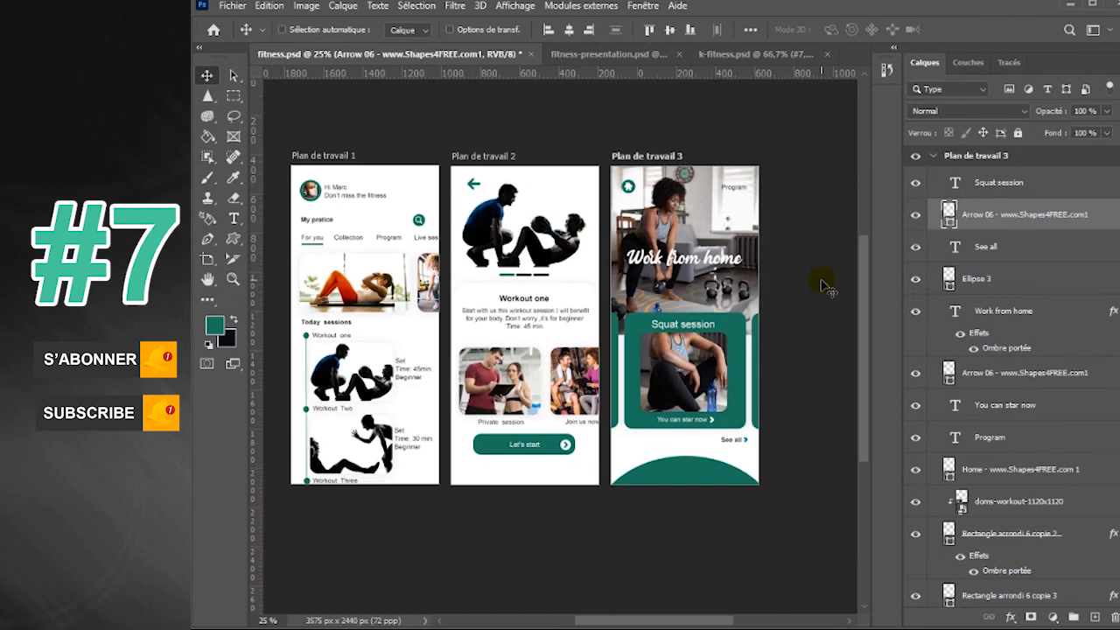
left_click_drag(709, 624, 695, 623)
left_click(933, 158)
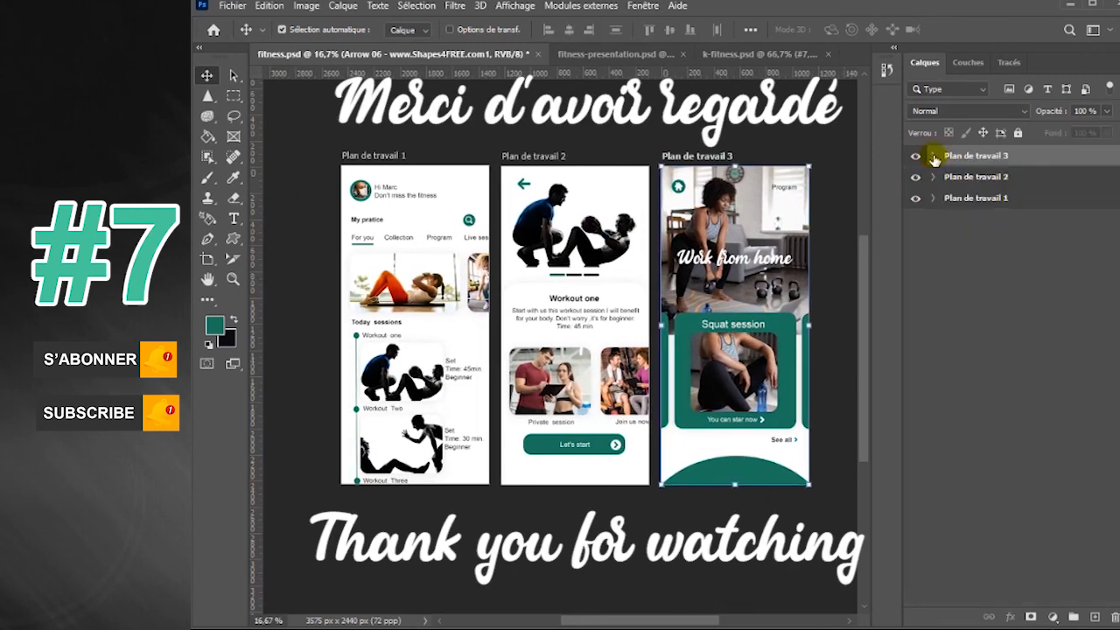